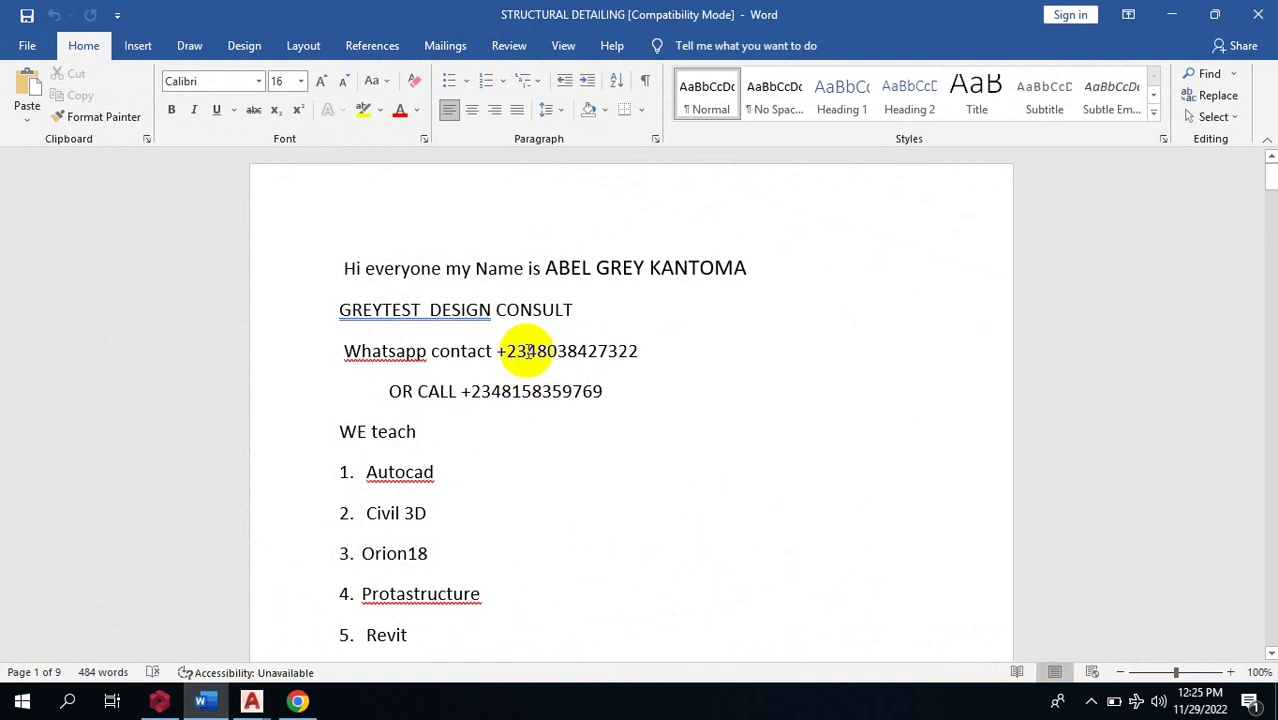
Minimize the Word introduction document to bring the ProtaStructure model window into view.
scroll(533, 340, down, 2)
scroll(551, 314, up, 1)
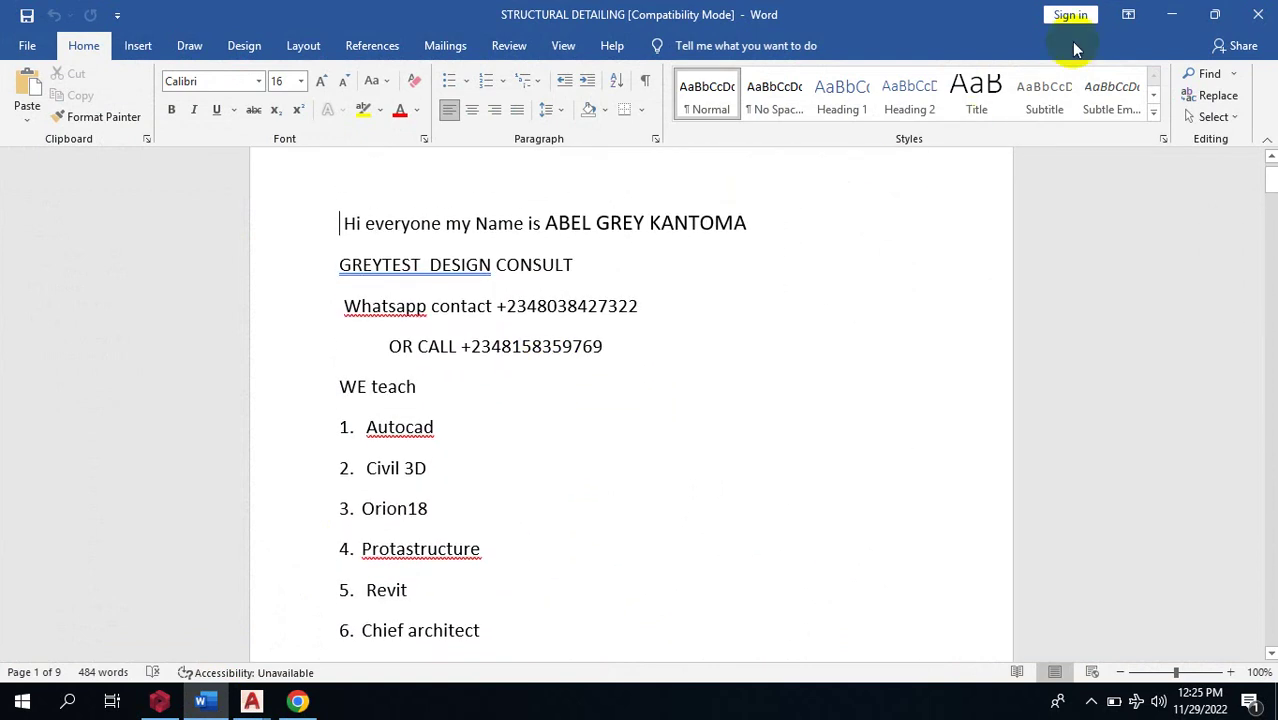
click(1170, 15)
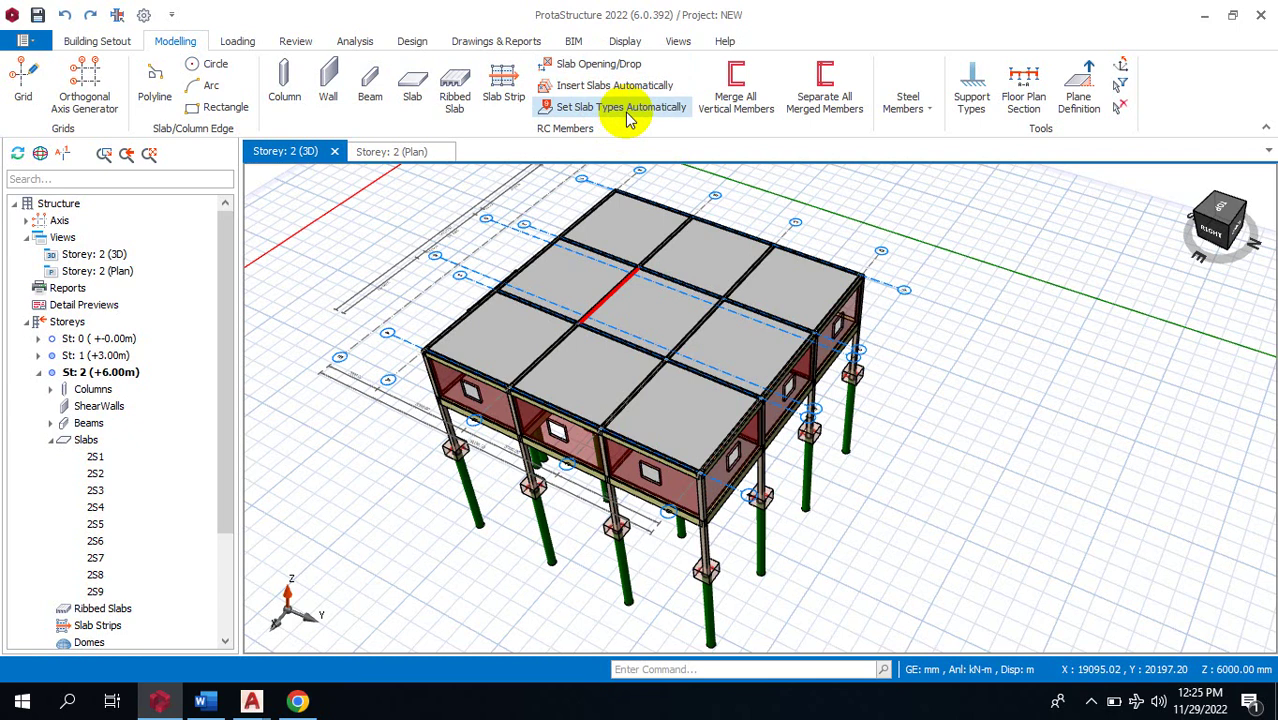
scroll(595, 290, up, 5)
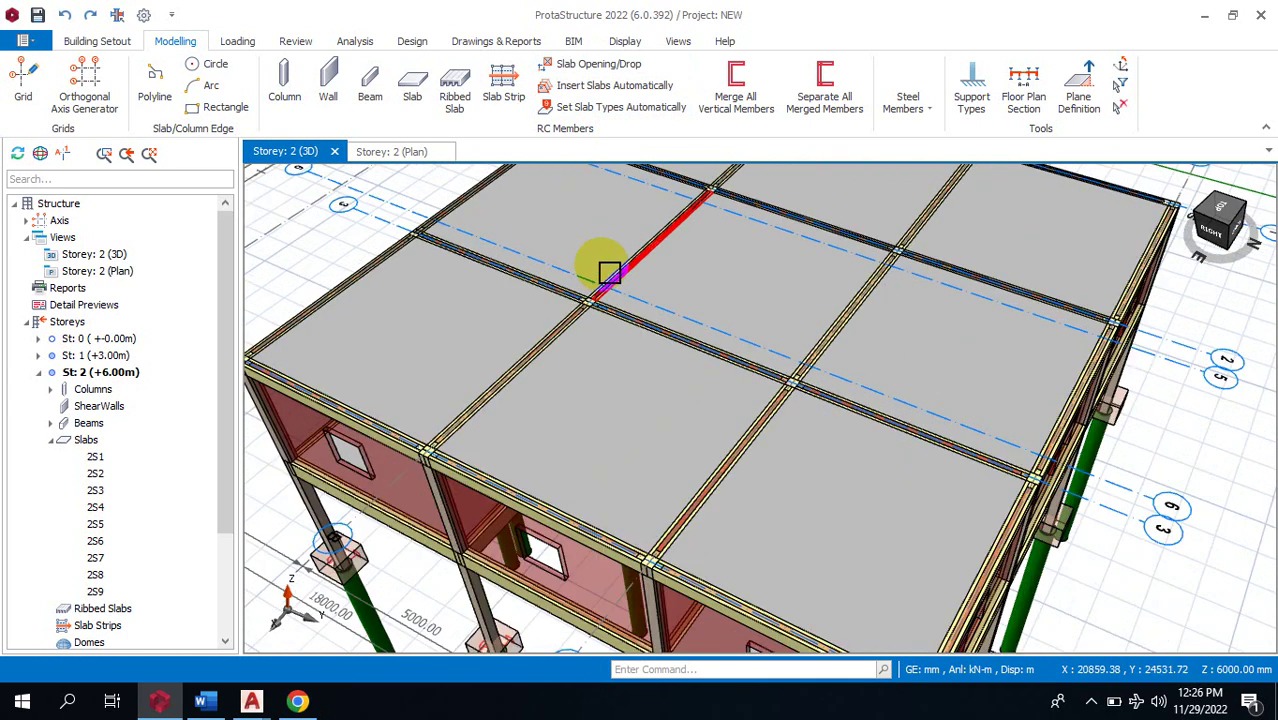
scroll(650, 360, down, 6)
scroll(720, 300, up, 2)
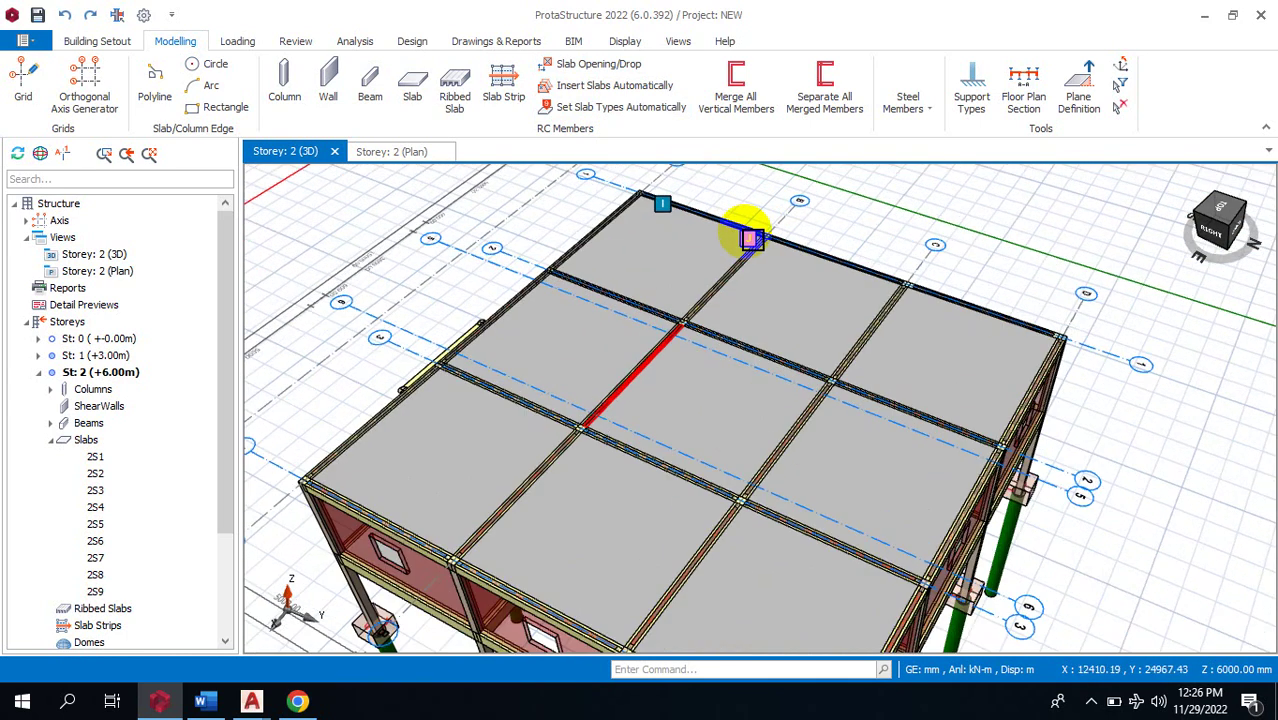
scroll(706, 430, up, 3)
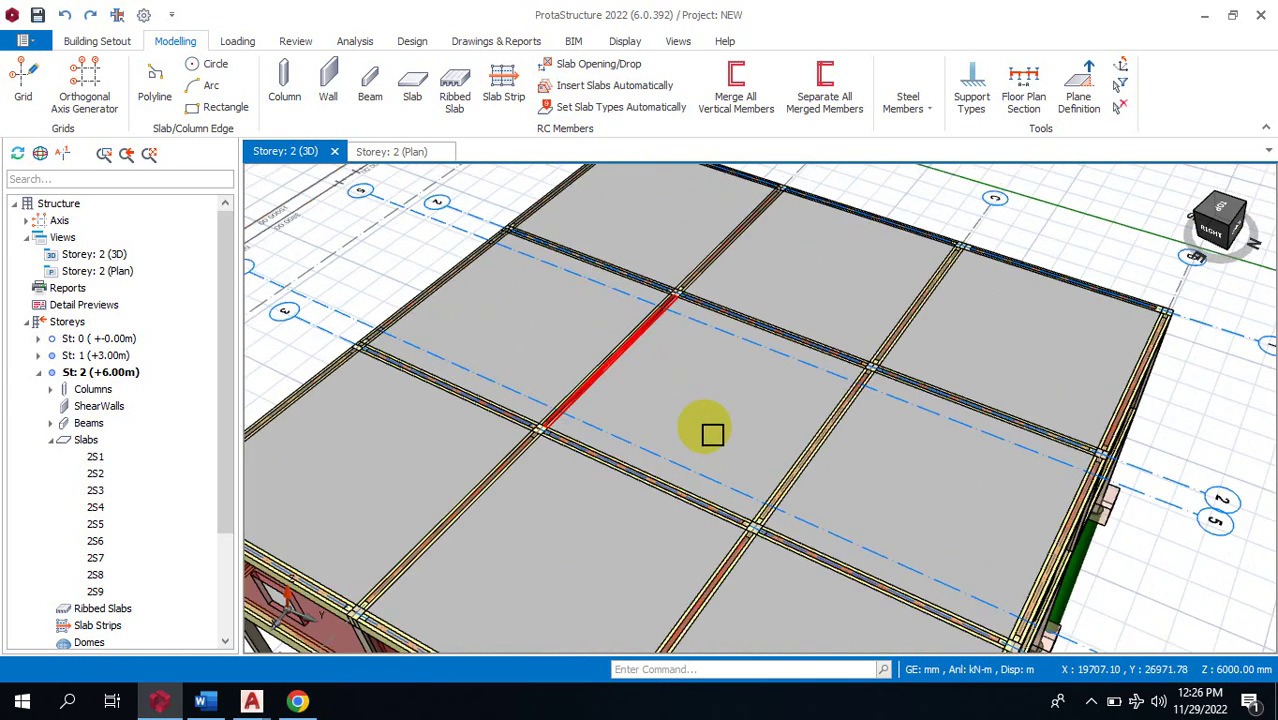
Start a Slab Opening/Drop and size it b1 = 2000 mm by b2 = 1500 mm.
click(620, 60)
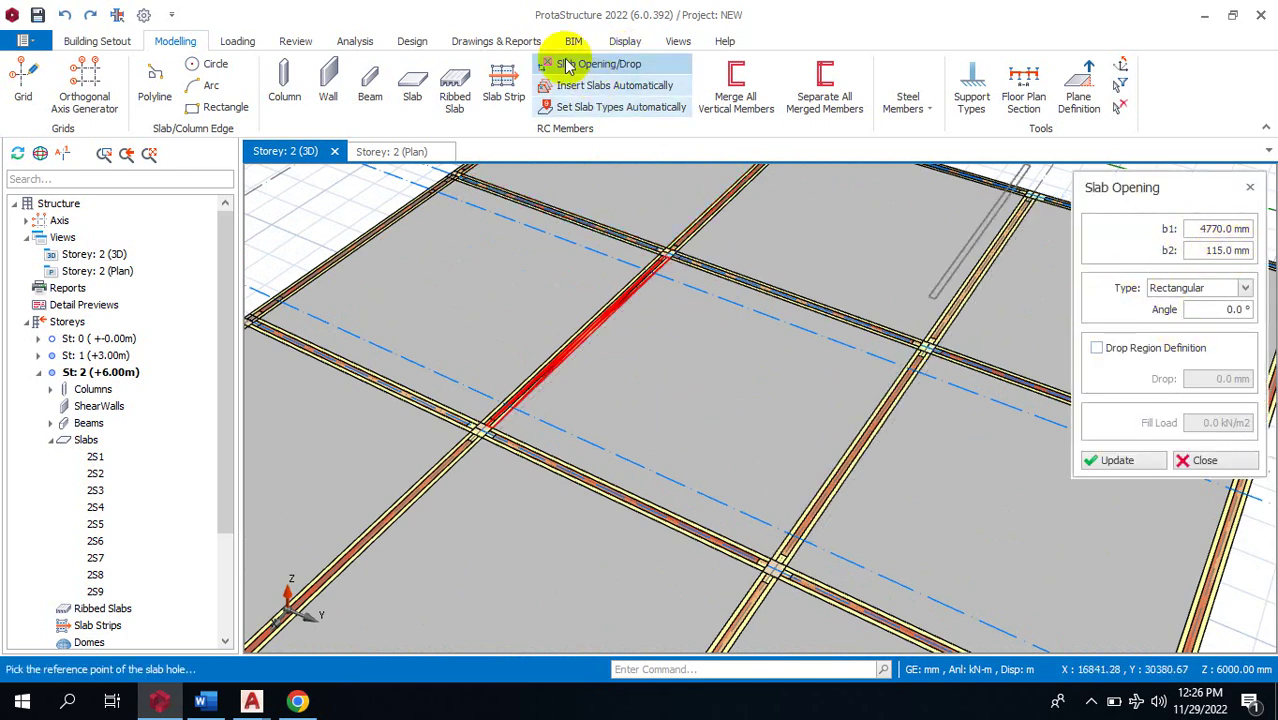
double_click(1221, 229)
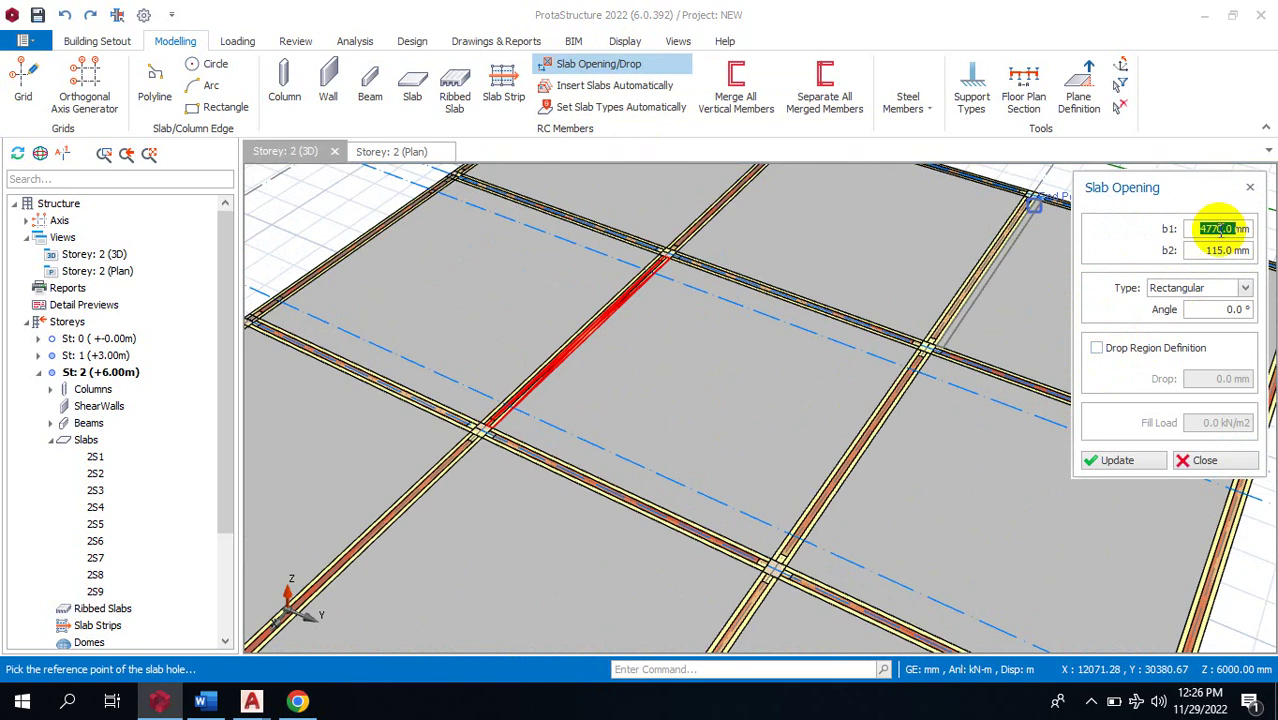
text(120)
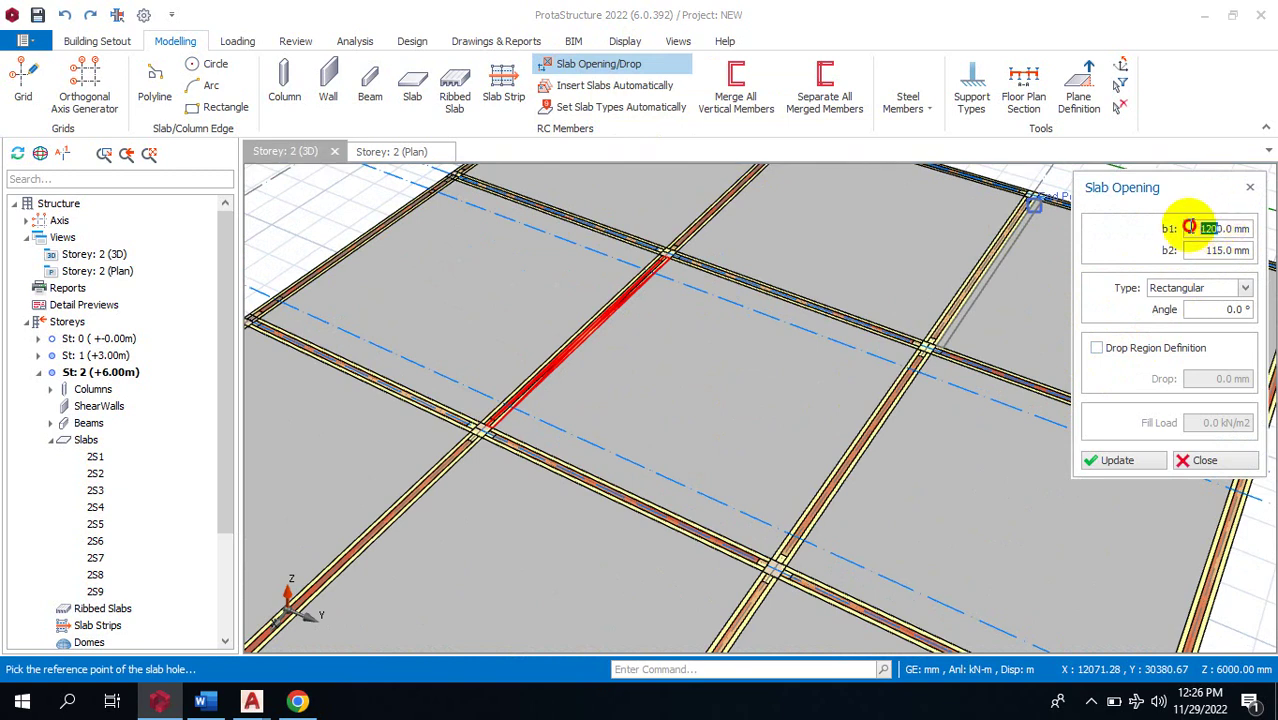
drag(1184, 228, 1247, 223)
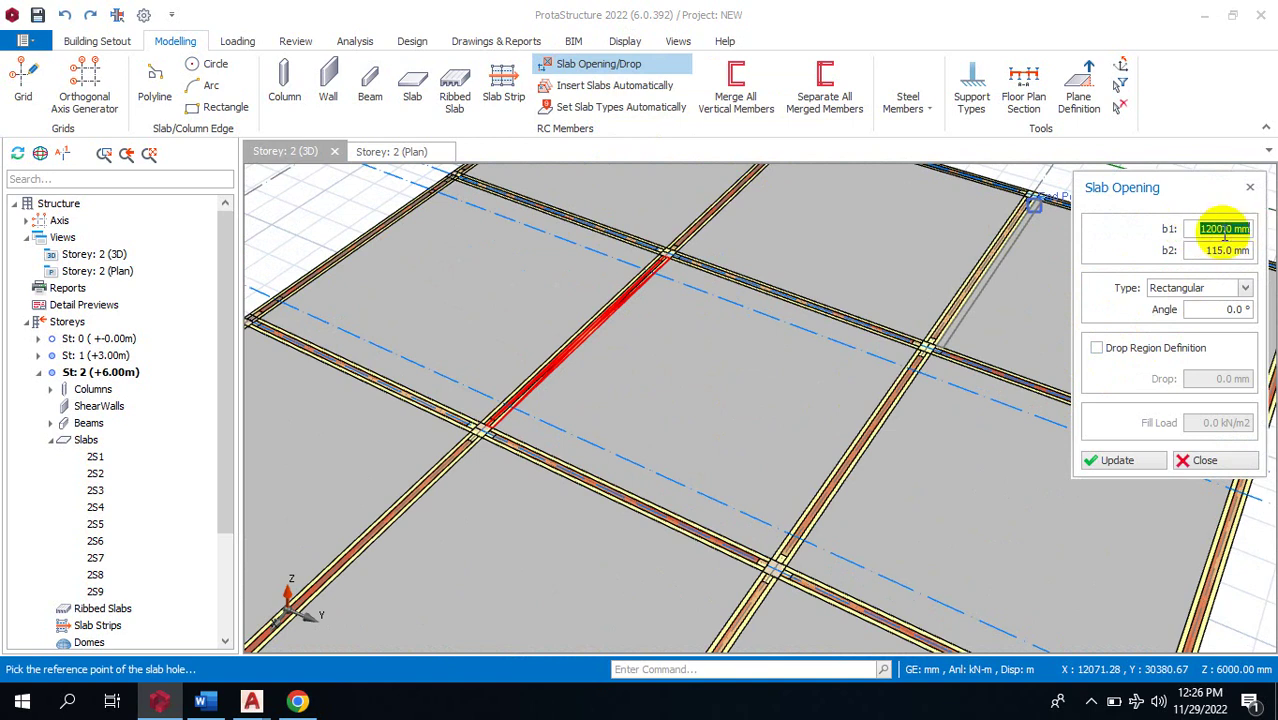
text(2000)
drag(1208, 250, 1229, 251)
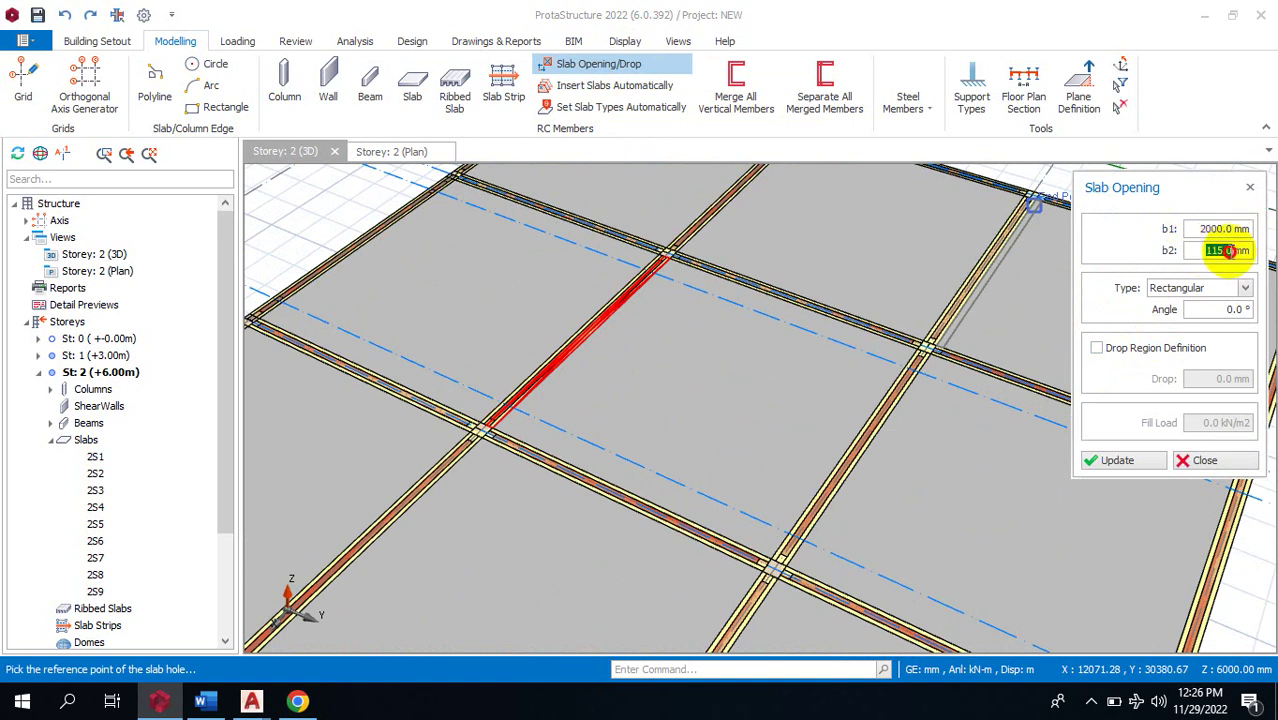
text(10)
Place the 2000 × 1500 mm opening offset 1200, 2200 mm from the beam junction.
scroll(925, 342, up, 3)
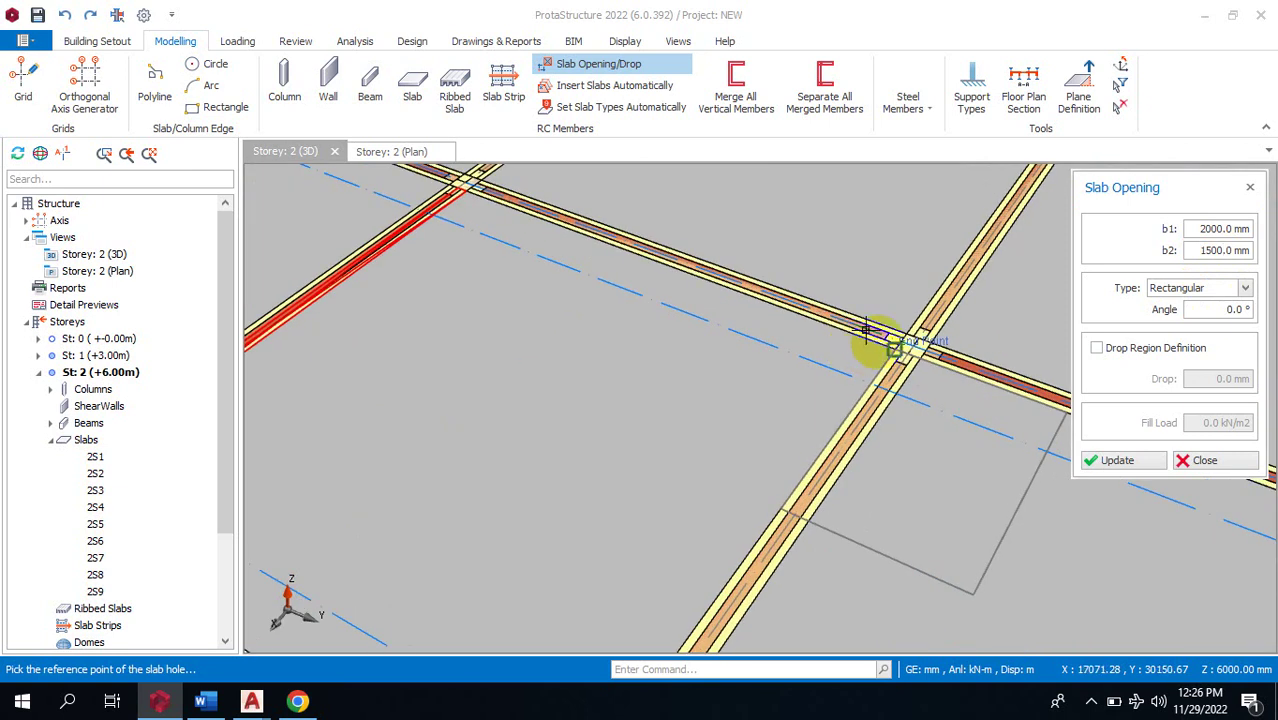
scroll(868, 332, up, 2)
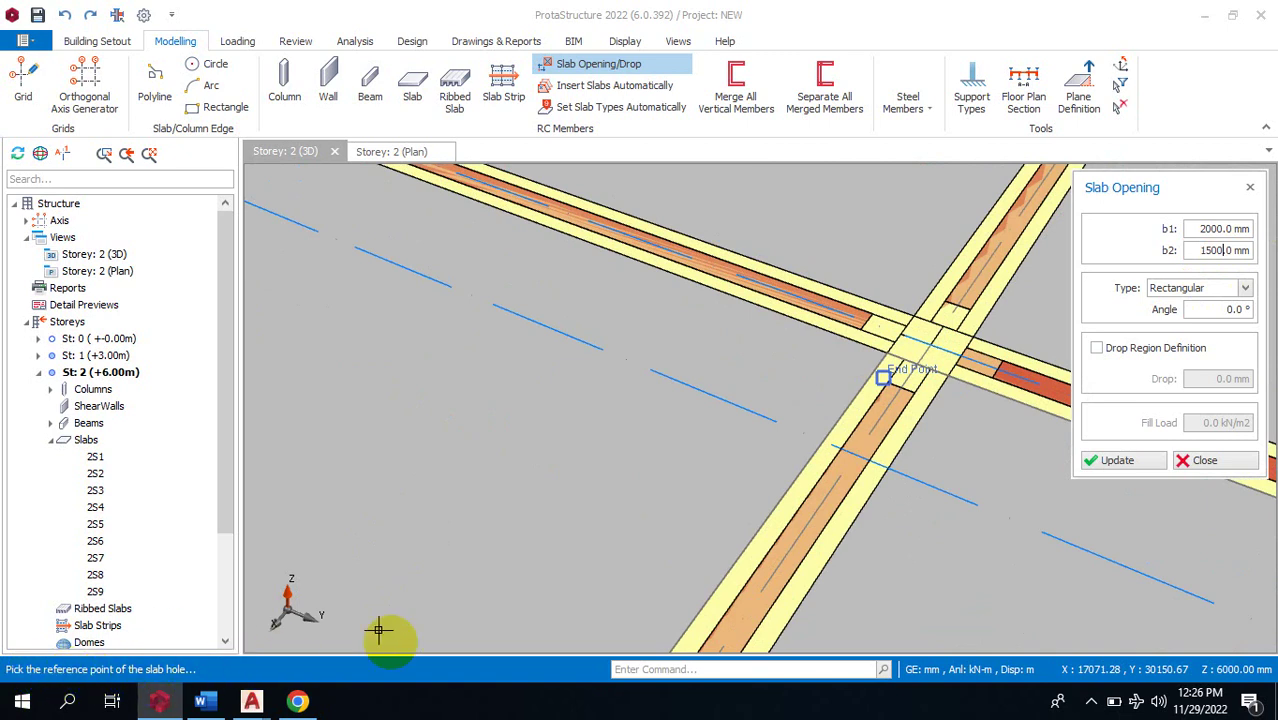
scroll(870, 340, up, 1)
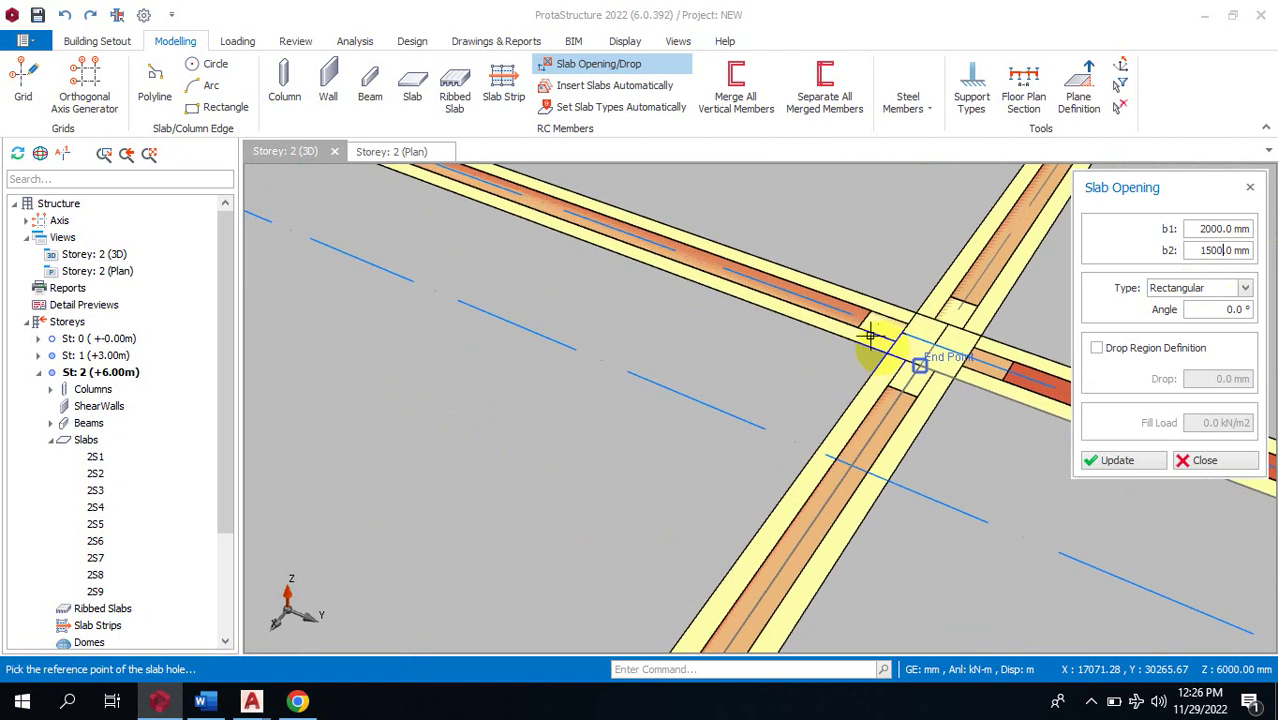
scroll(890, 372, down, 1)
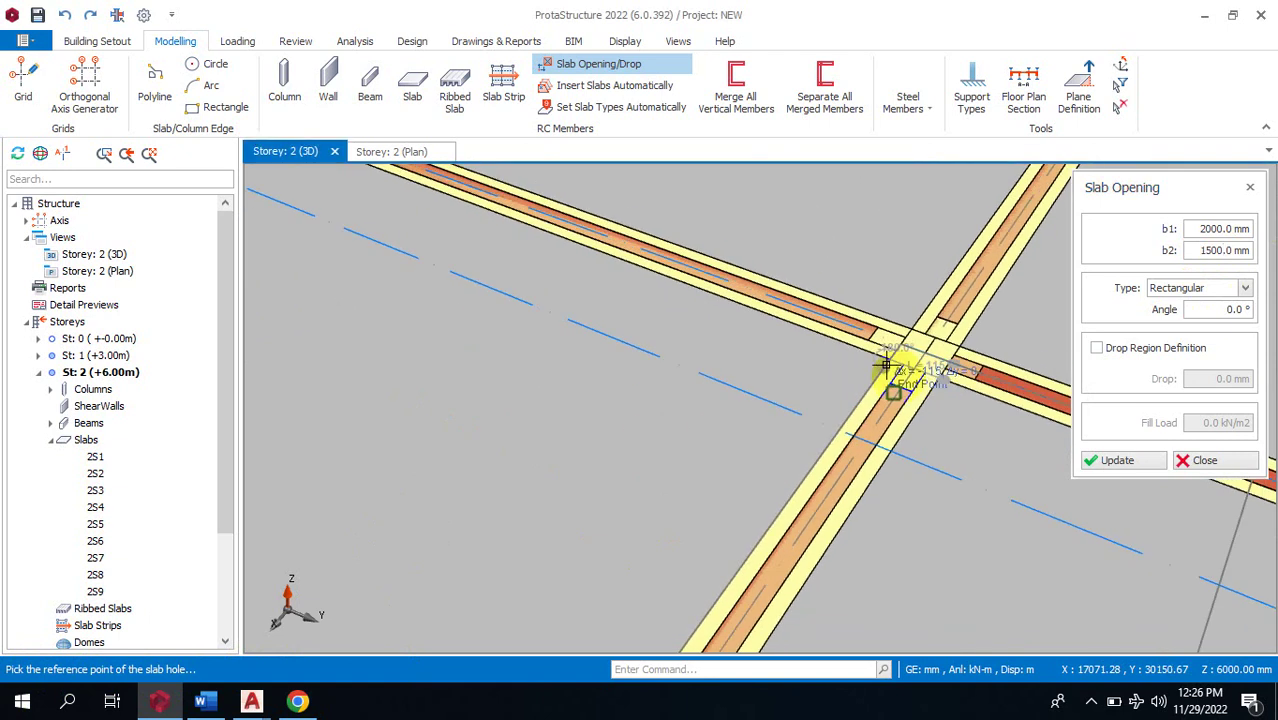
click(711, 381)
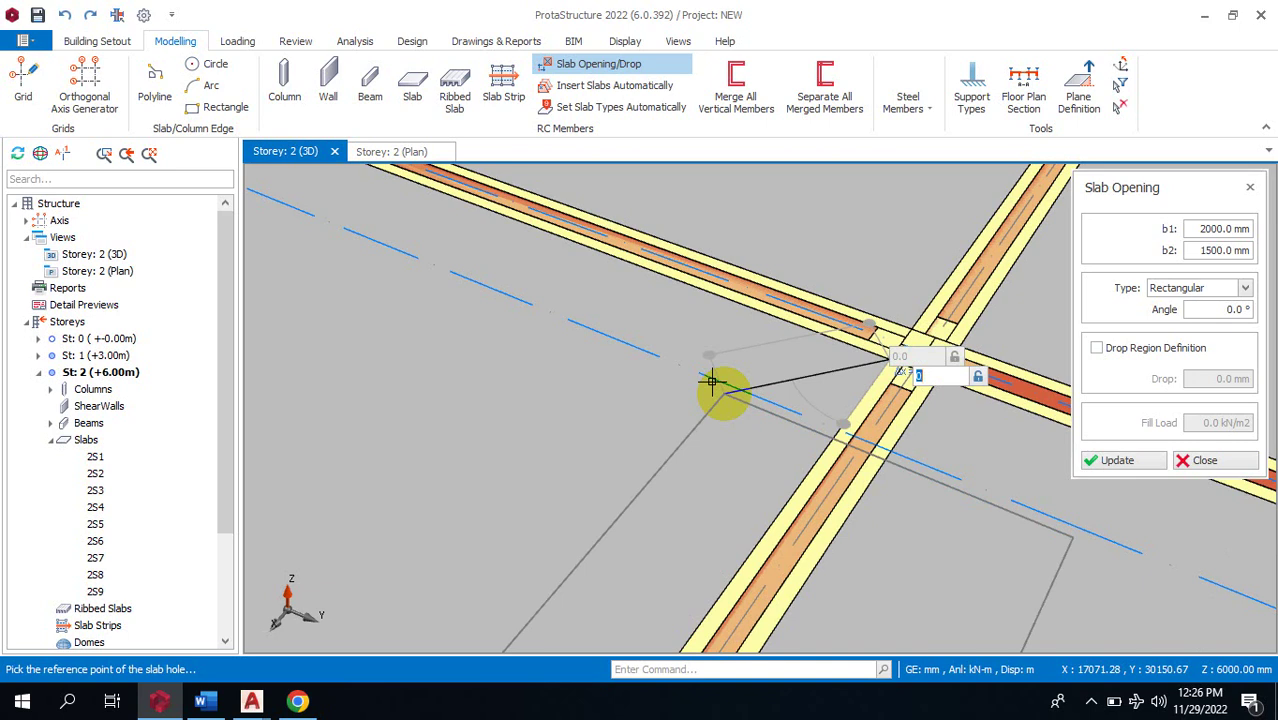
text(12000,2200)
key(Return)
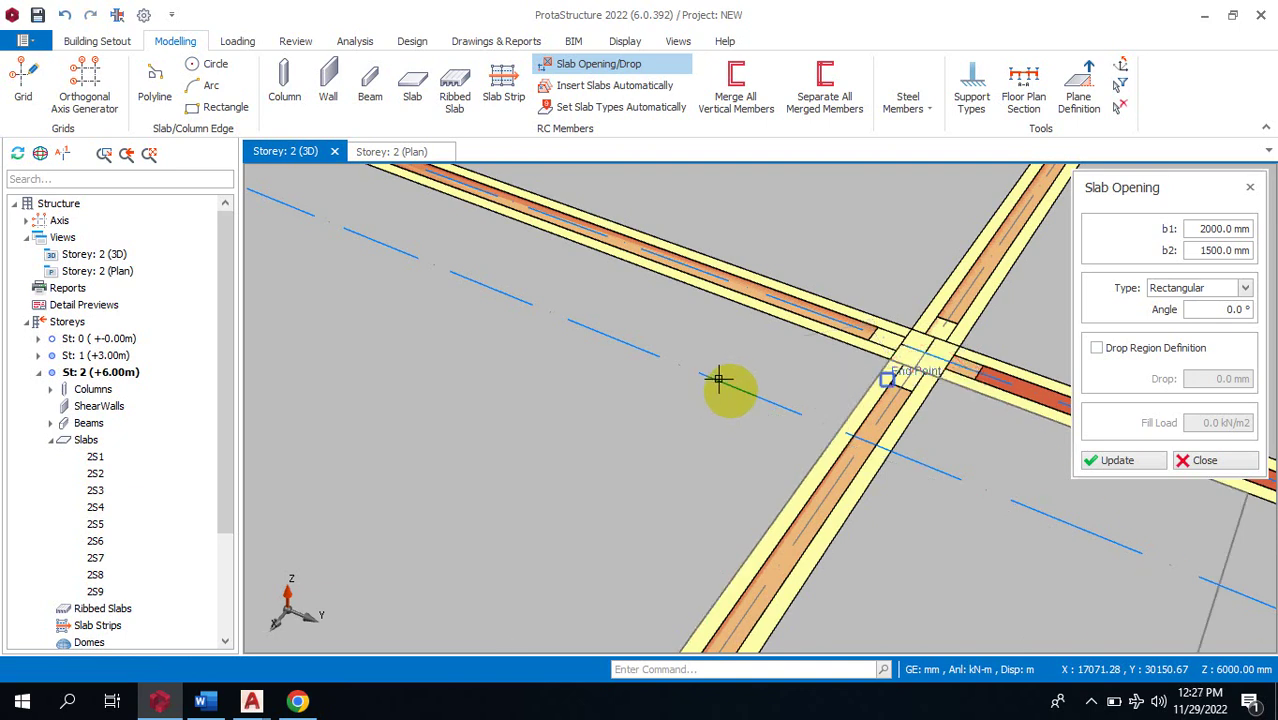
scroll(916, 350, down, 3)
scroll(685, 366, down, 5)
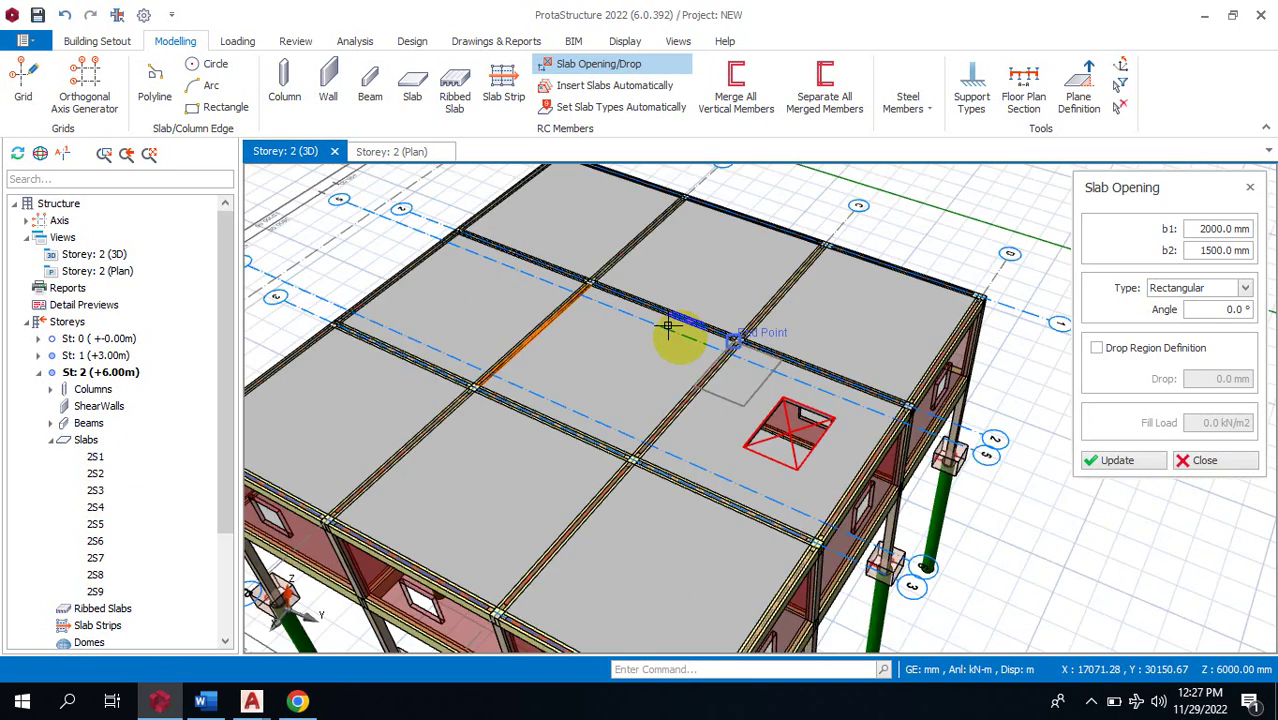
scroll(786, 450, up, 3)
scroll(787, 450, up, 2)
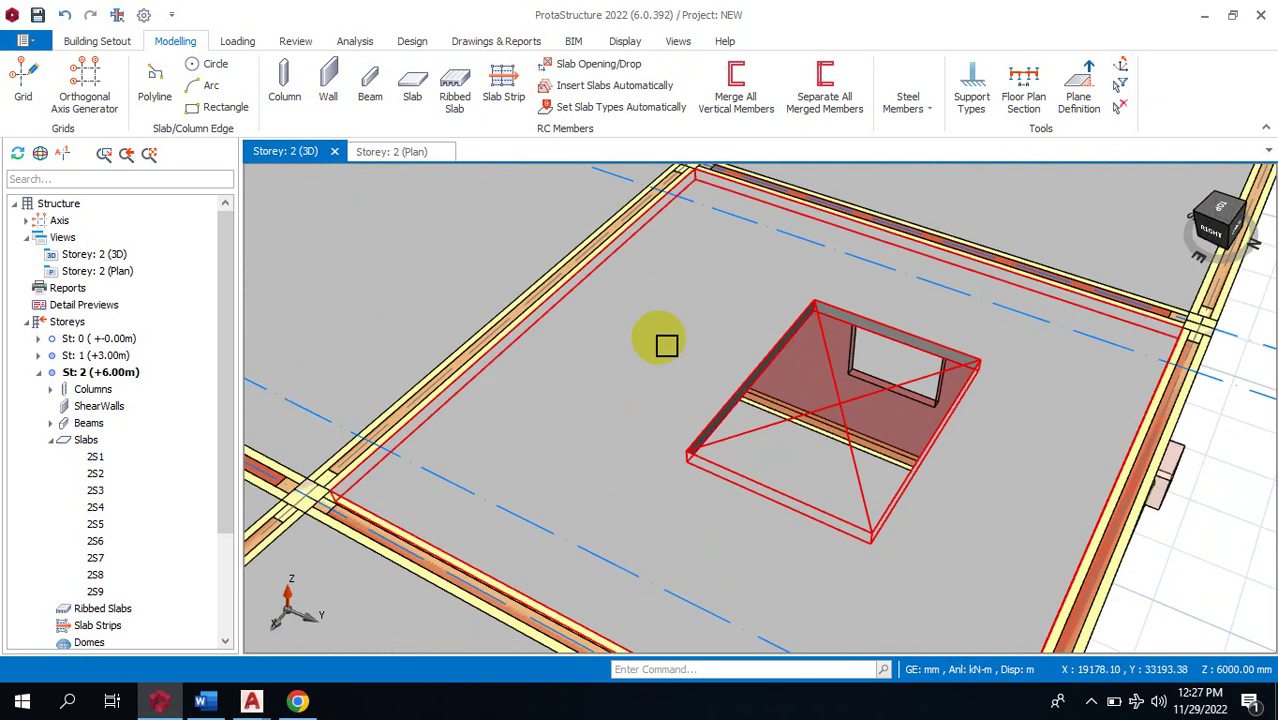
mouse_move(670, 388)
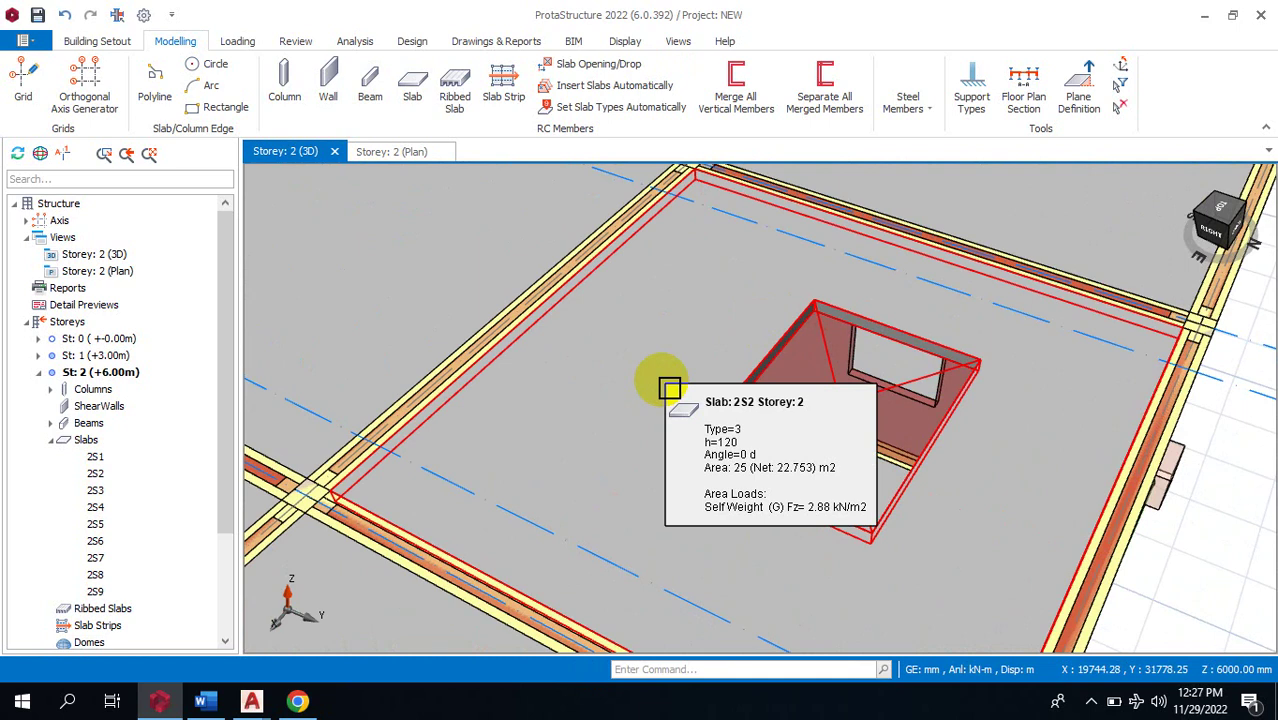
scroll(893, 328, down, 4)
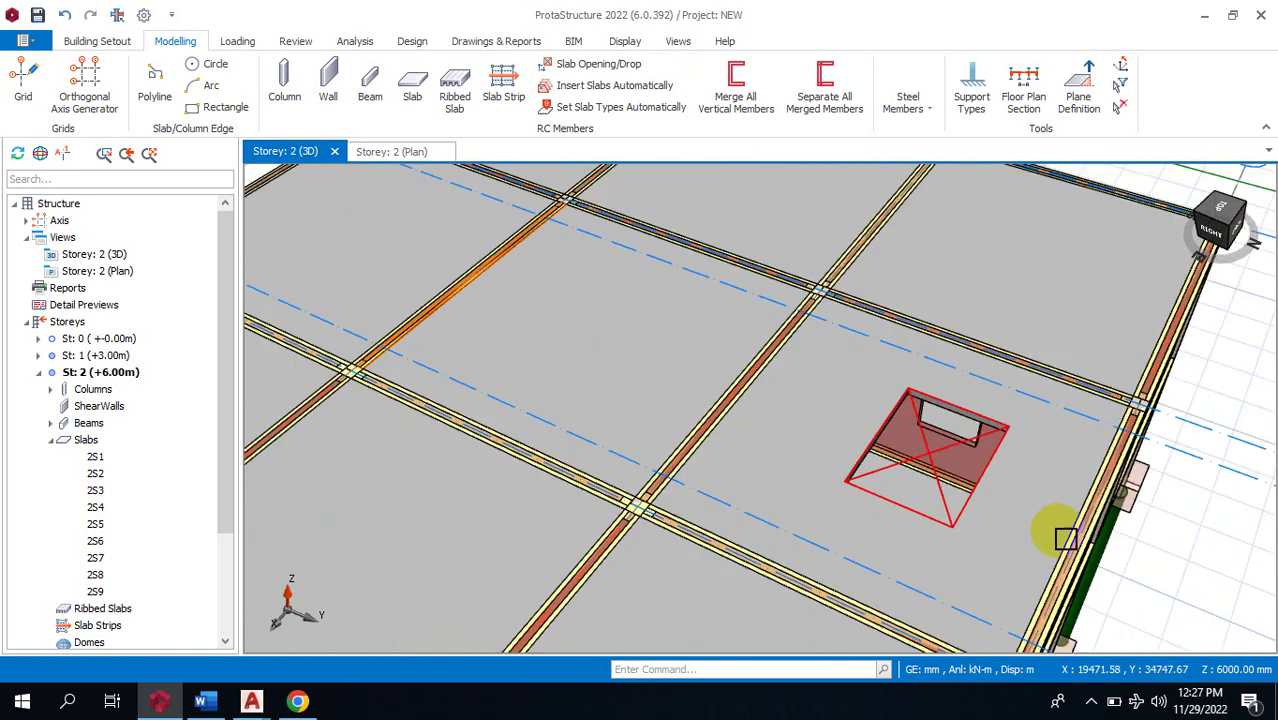
scroll(1065, 538, down, 3)
scroll(970, 485, up, 8)
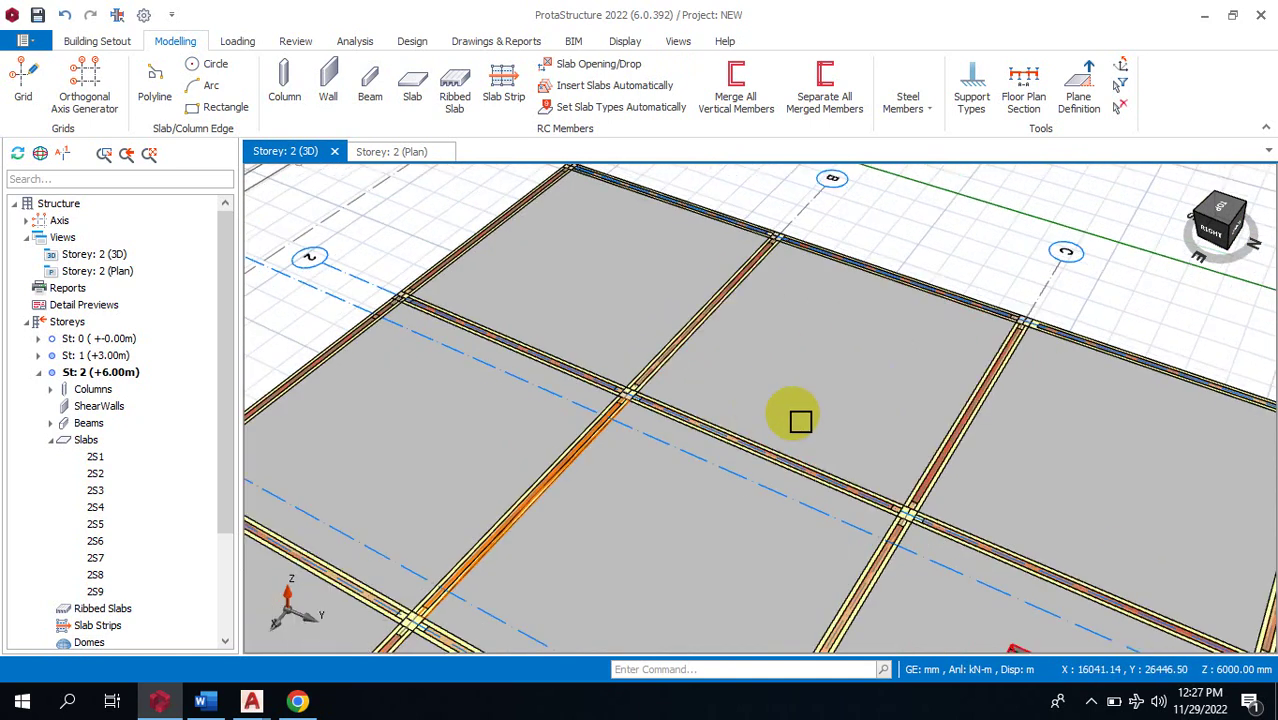
scroll(800, 420, down, 3)
scroll(1070, 430, up, 6)
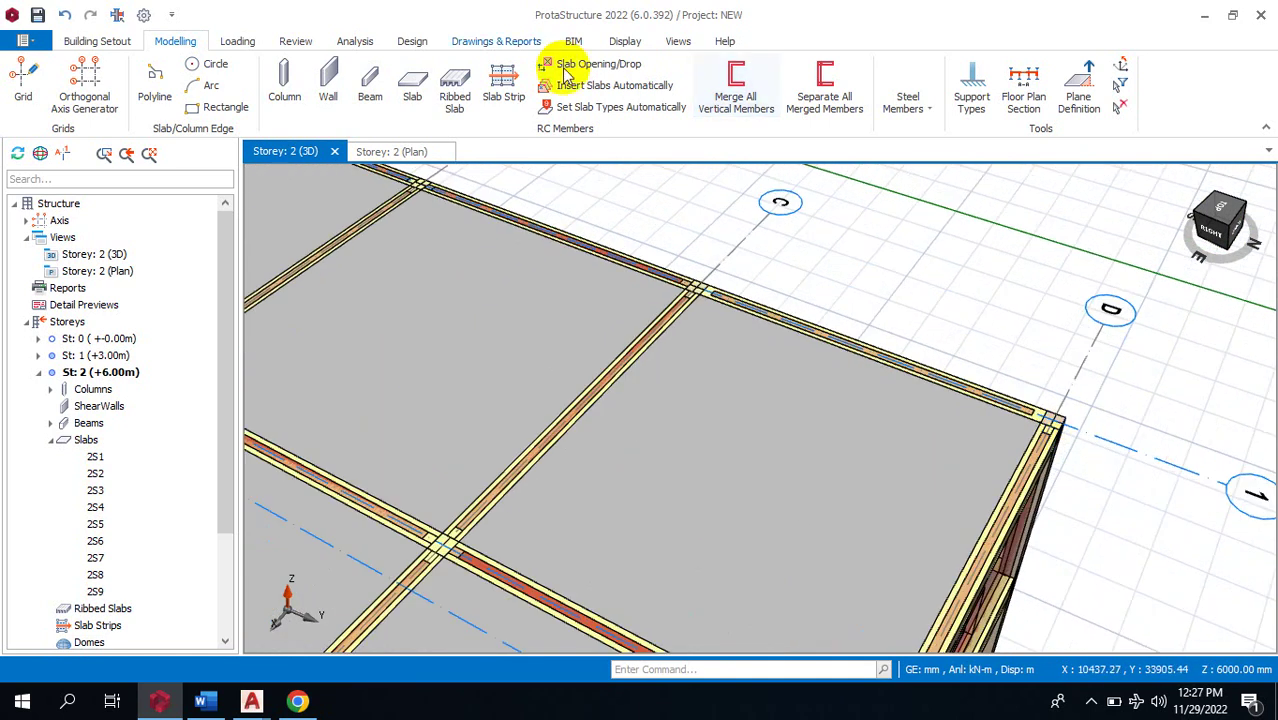
click(578, 64)
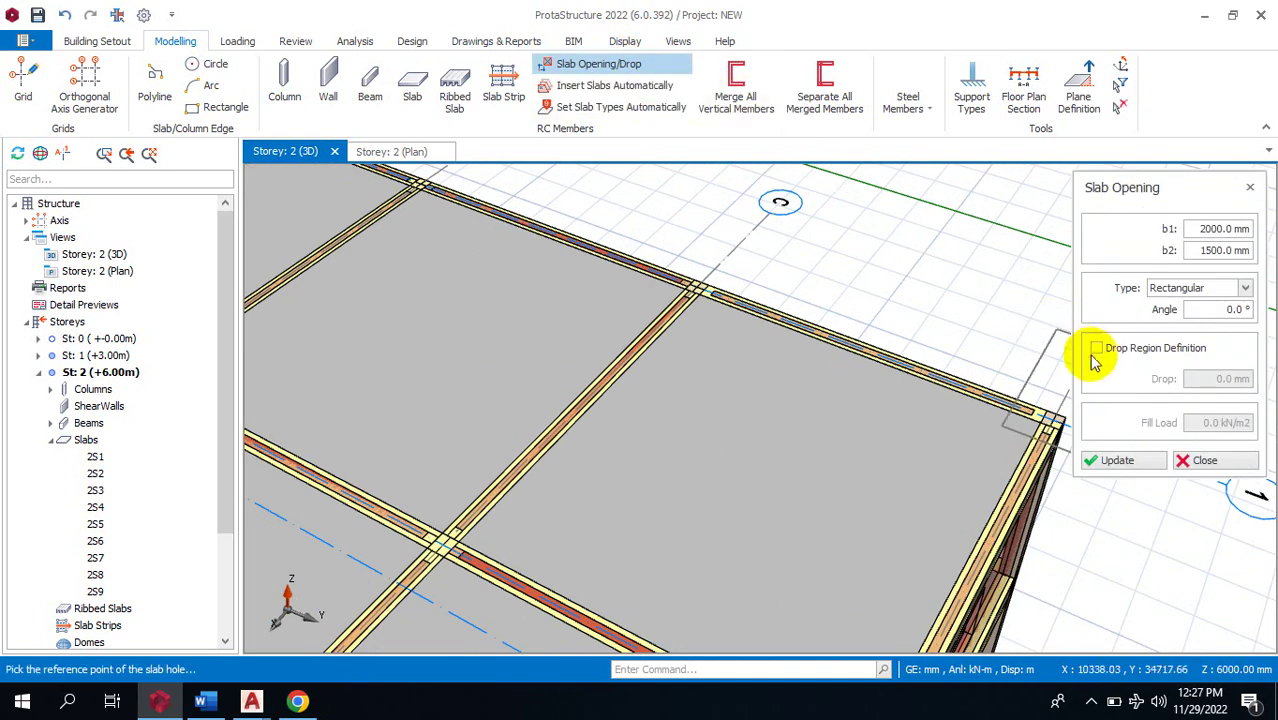
click(1097, 349)
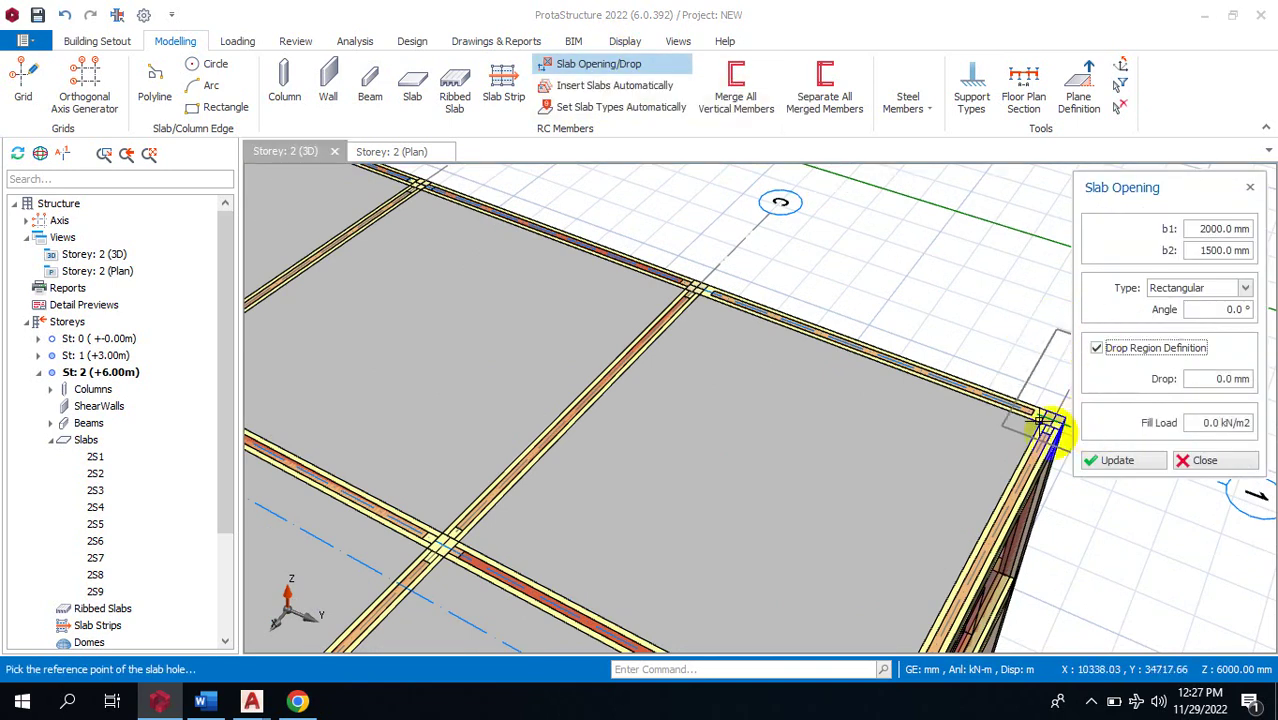
scroll(1030, 415, up, 3)
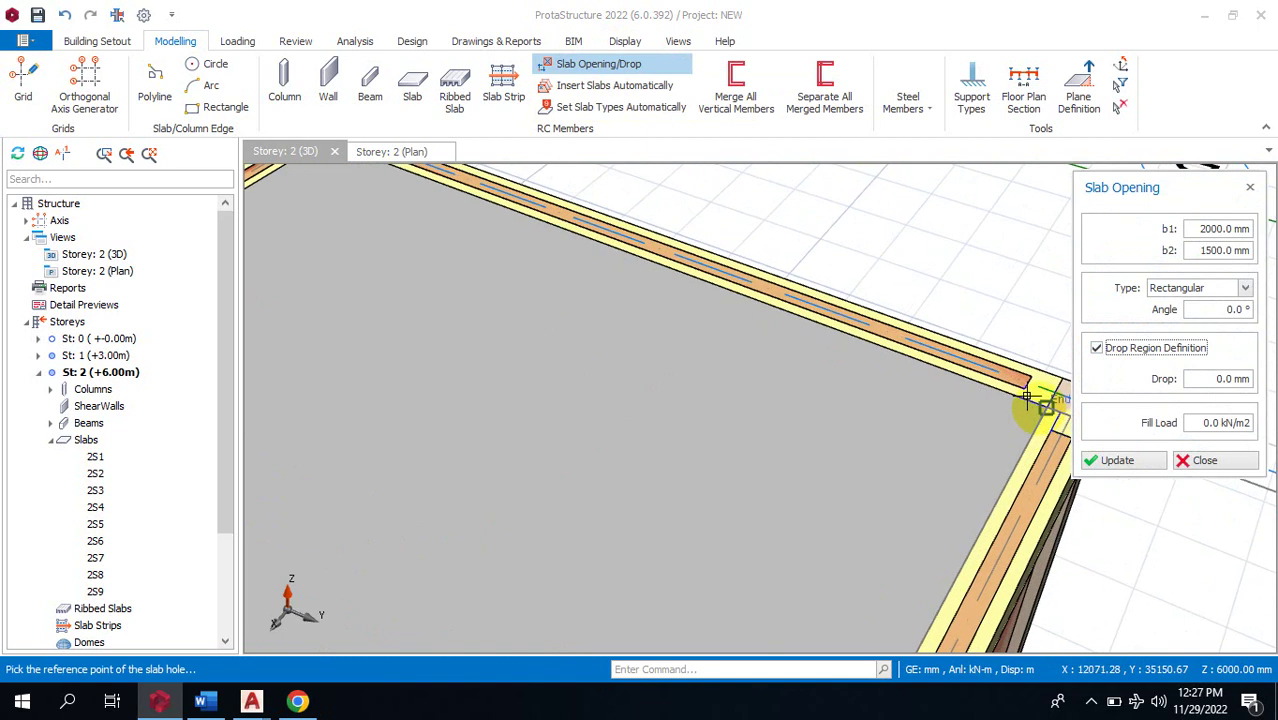
click(814, 430)
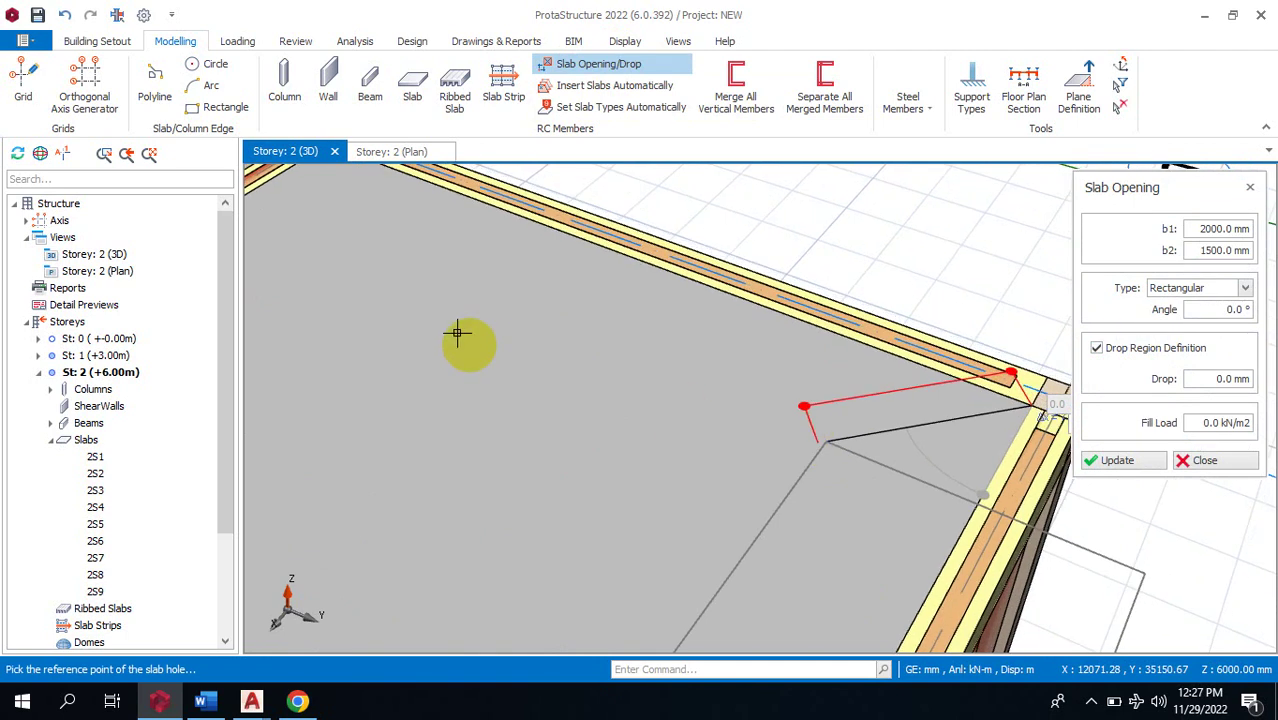
scroll(478, 352, down, 3)
scroll(565, 370, up, 2)
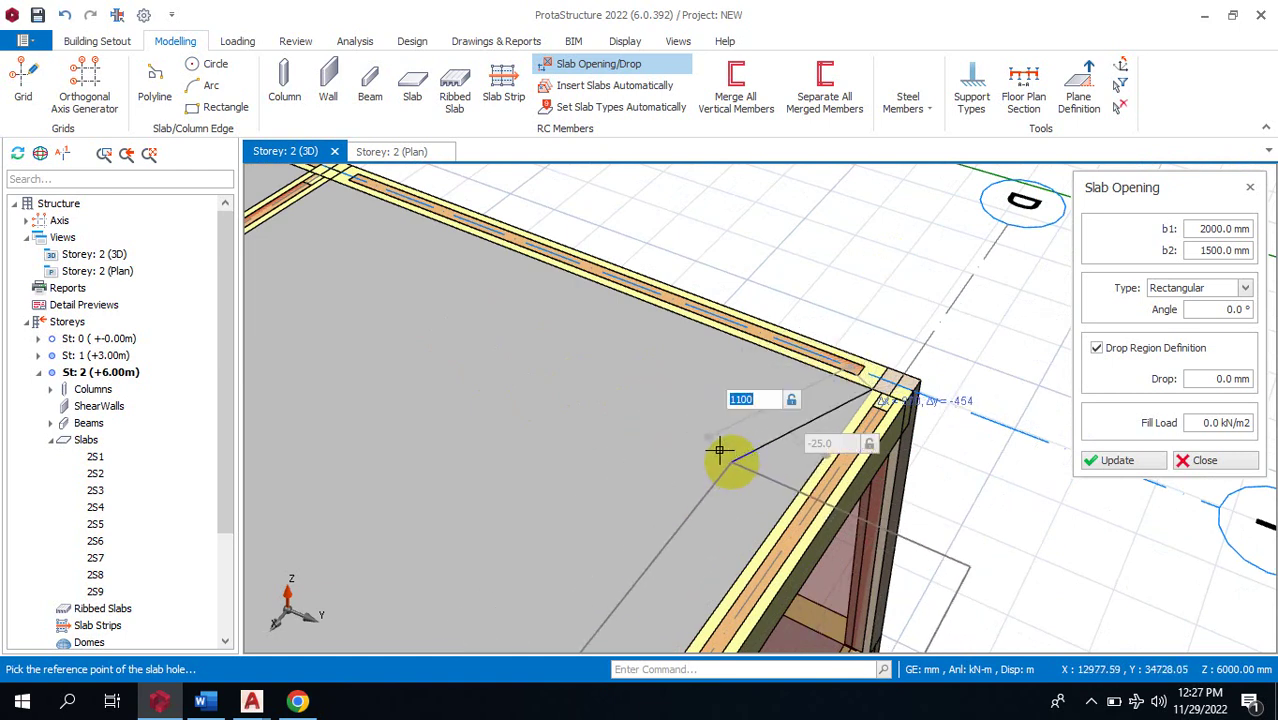
text(1300,1400)
key(Return)
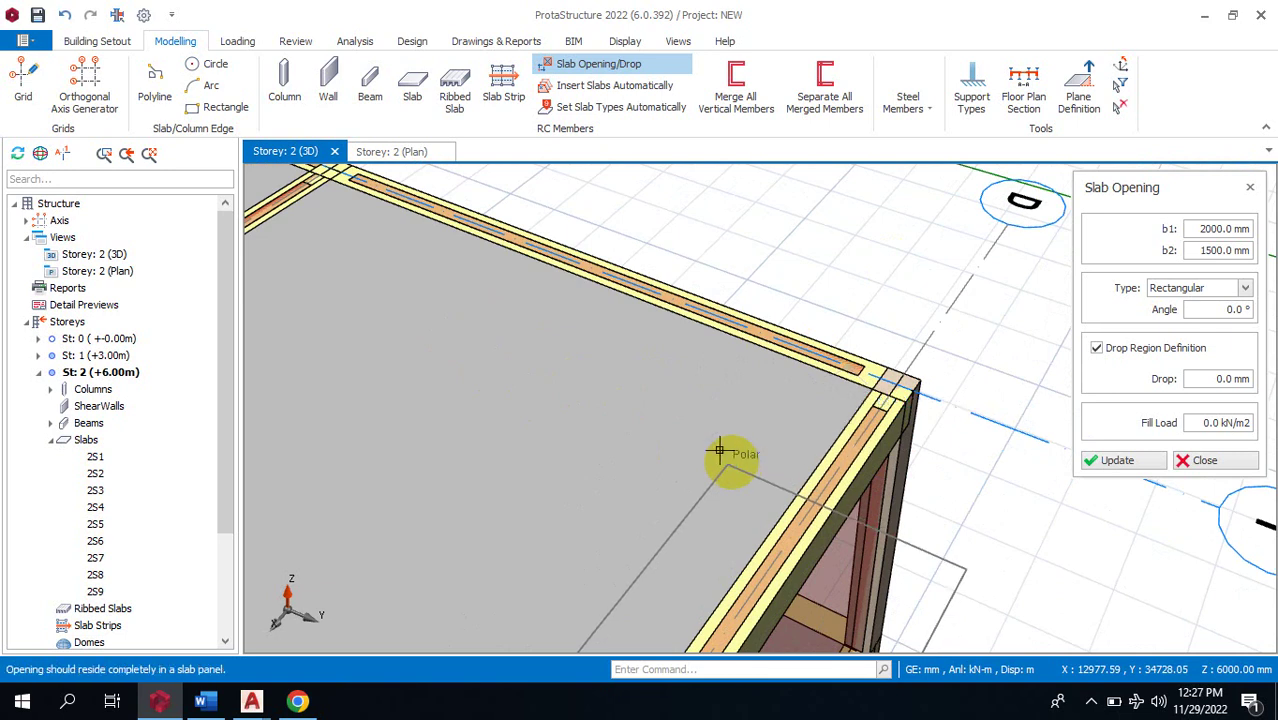
scroll(719, 451, down, 5)
key(Escape)
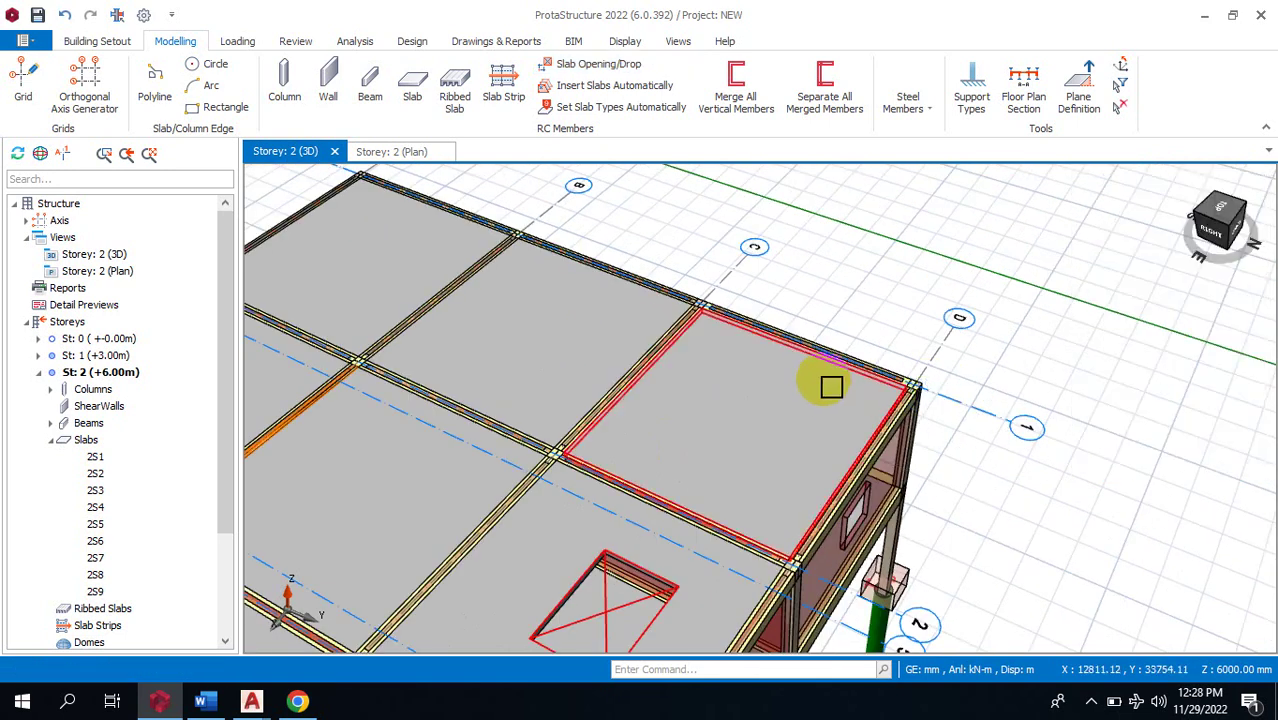
Place a second 2000 × 1500 mm opening offset 1300, 1400 mm from the beam corner.
click(604, 68)
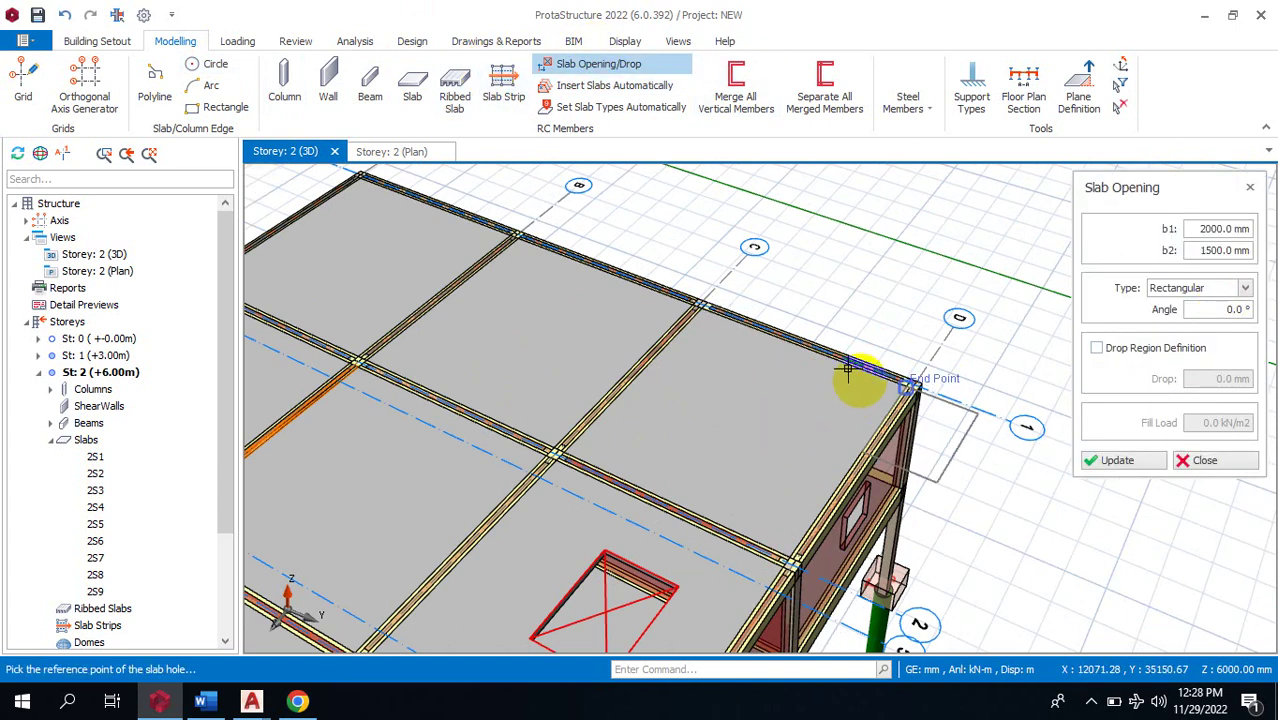
scroll(713, 336, up, 5)
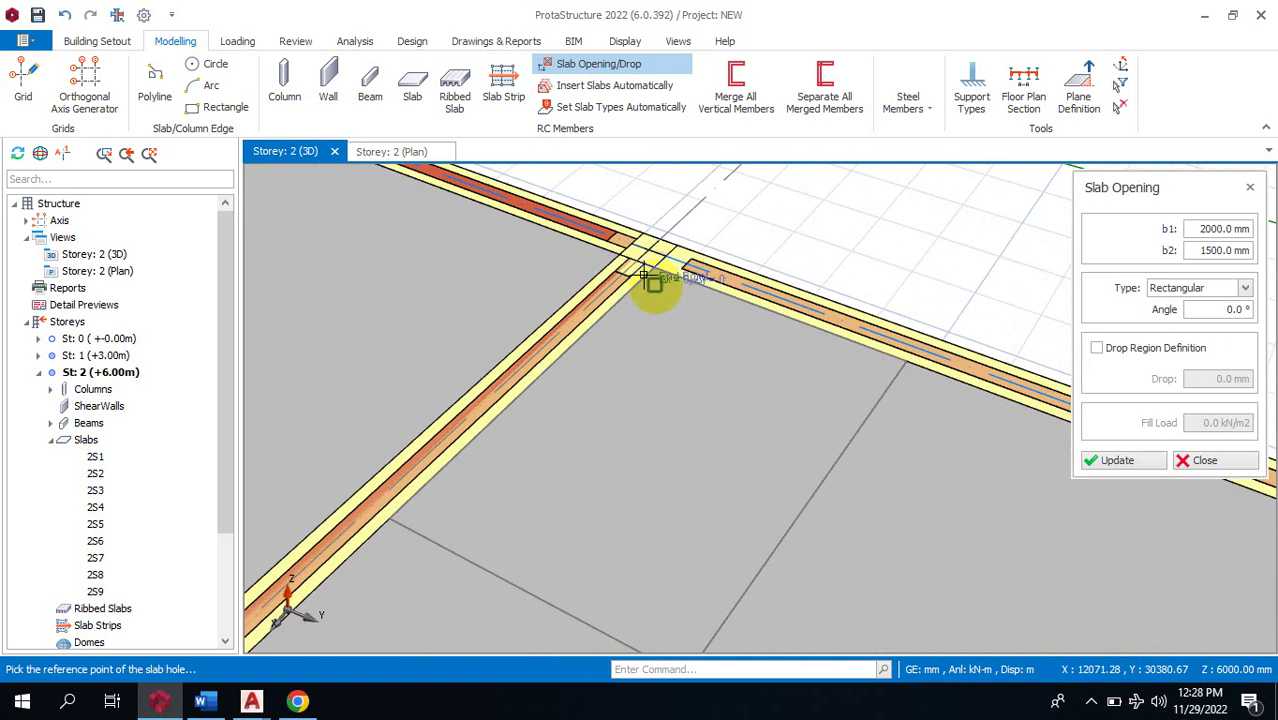
click(645, 275)
text(1)
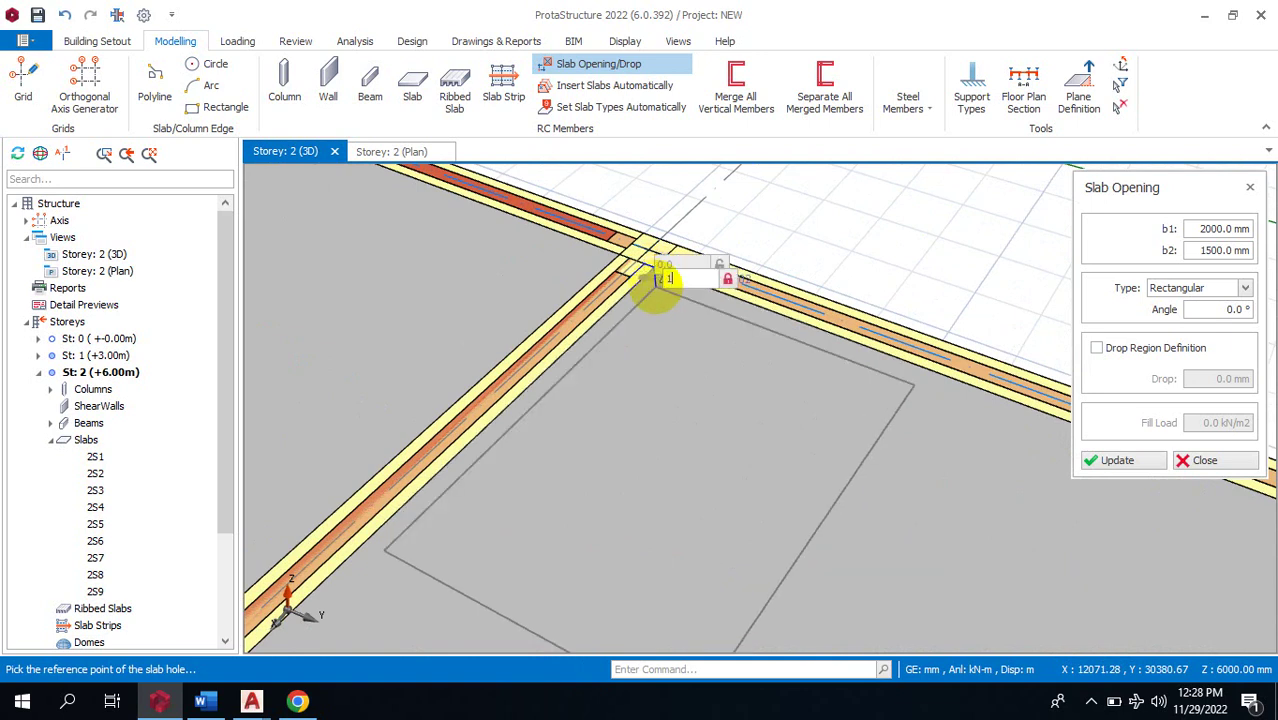
text(300,14000)
key(Return)
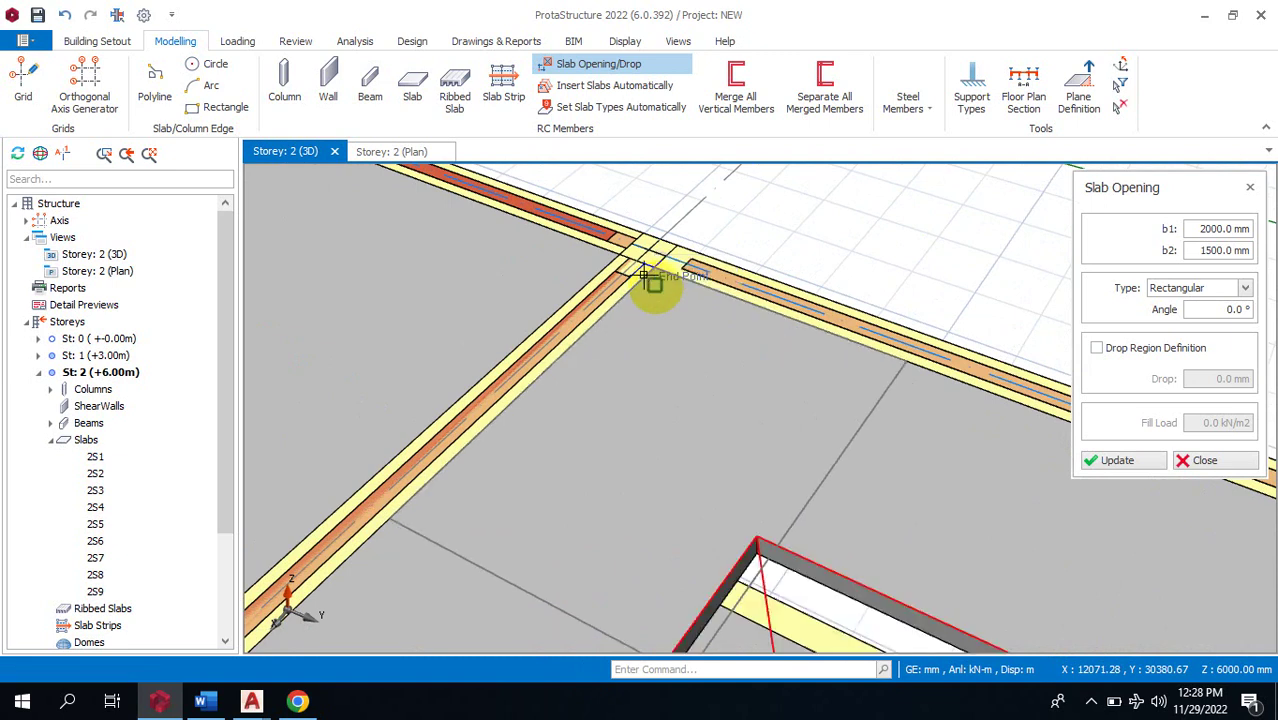
scroll(645, 245, down, 3)
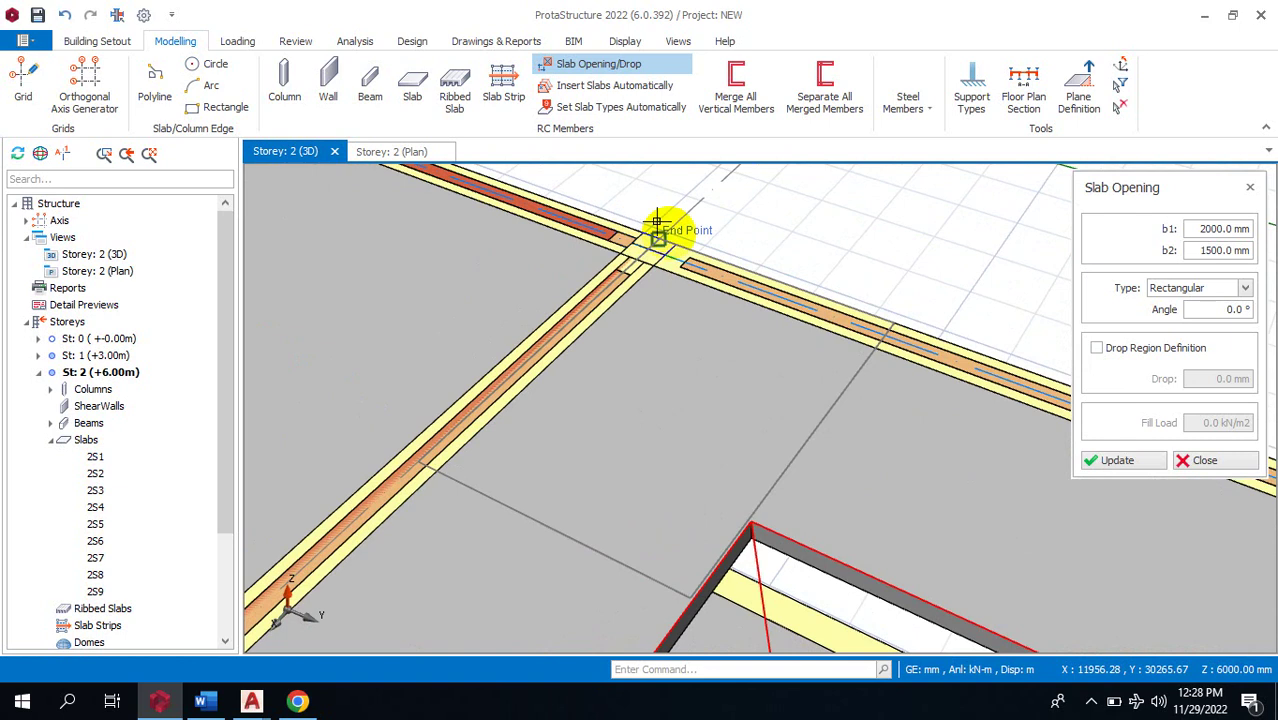
scroll(727, 252, down, 2)
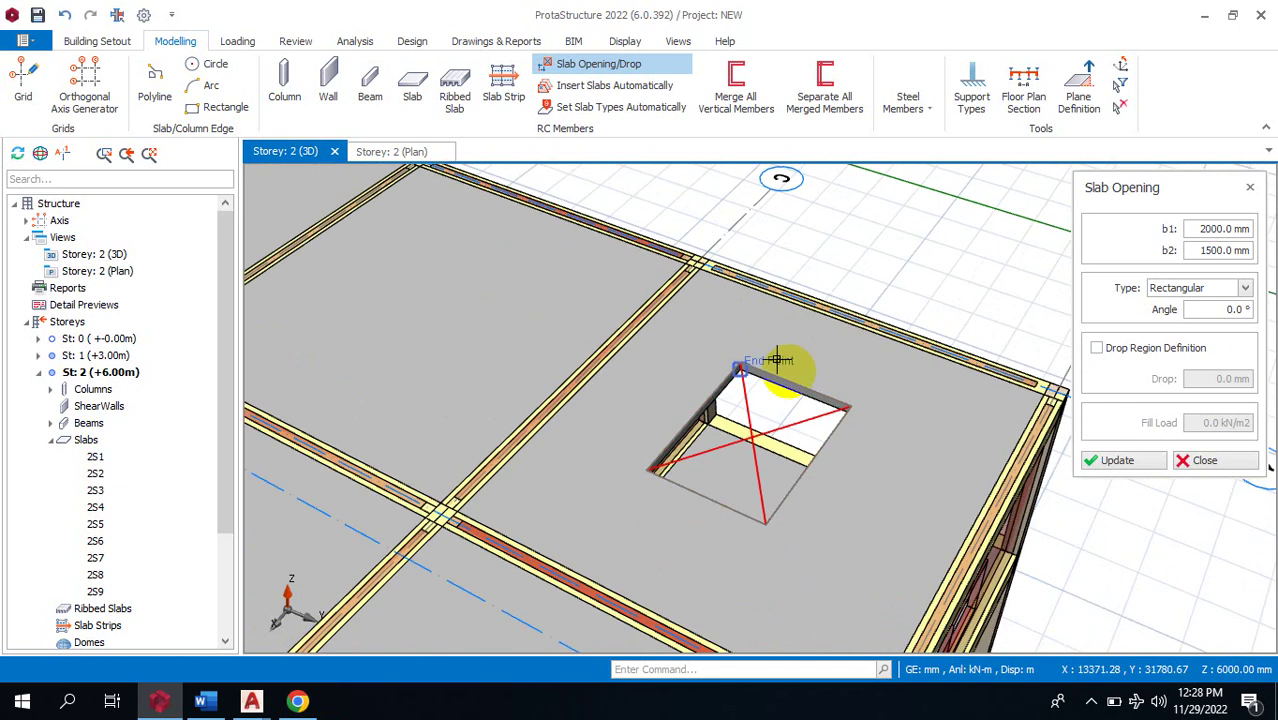
Enable Drop Region Definition and try a drop at offset 1200, 1300; it's rejected as an invalid 0 mm drop.
click(1097, 347)
click(1136, 465)
scroll(460, 198, up, 4)
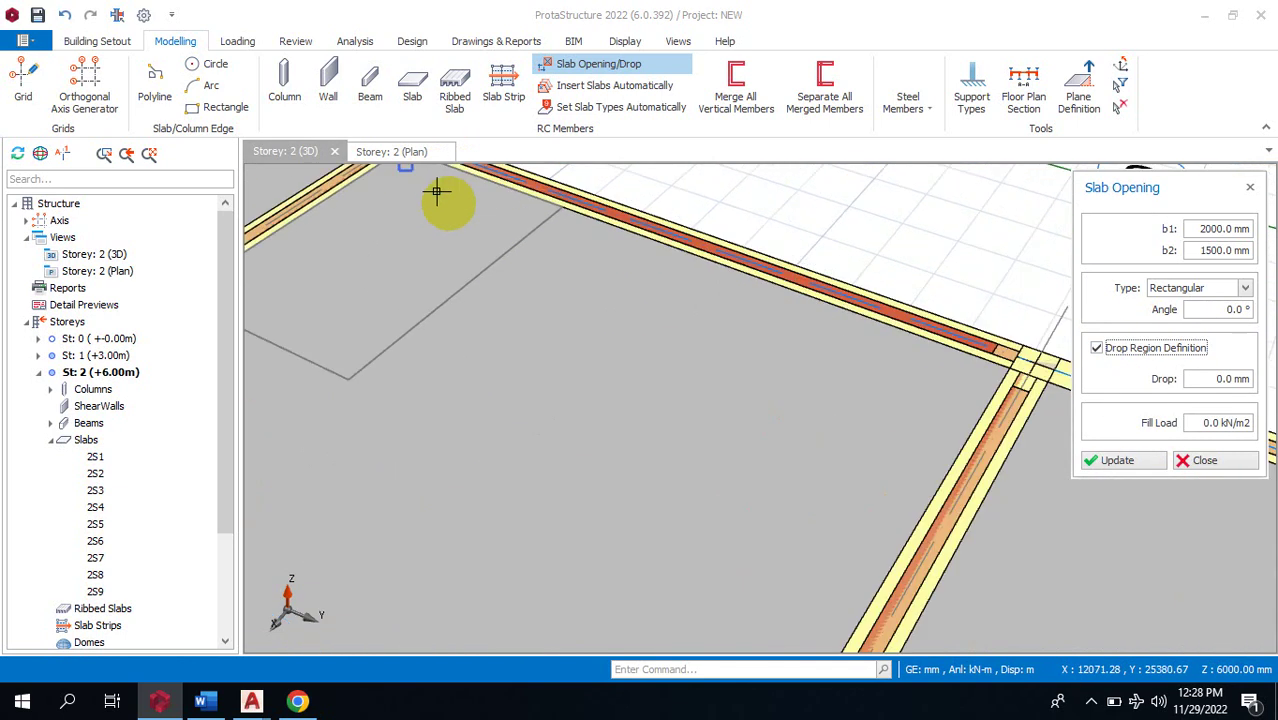
scroll(428, 182, up, 3)
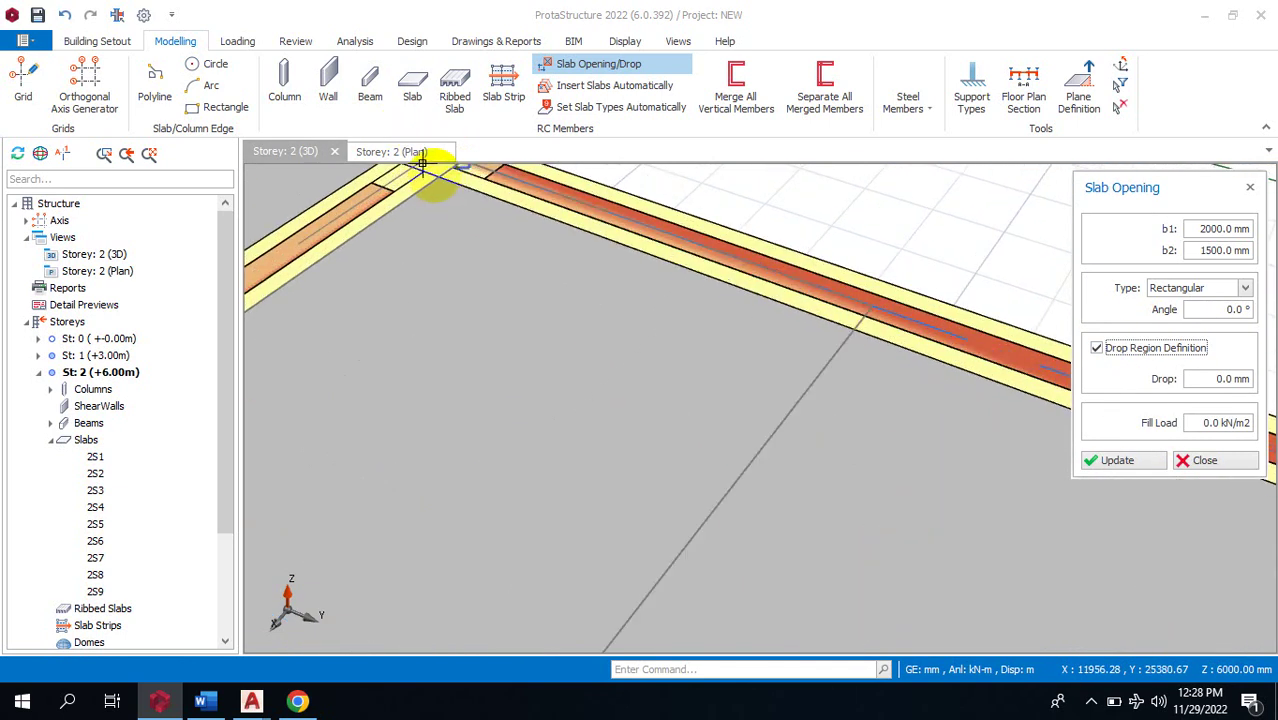
click(437, 177)
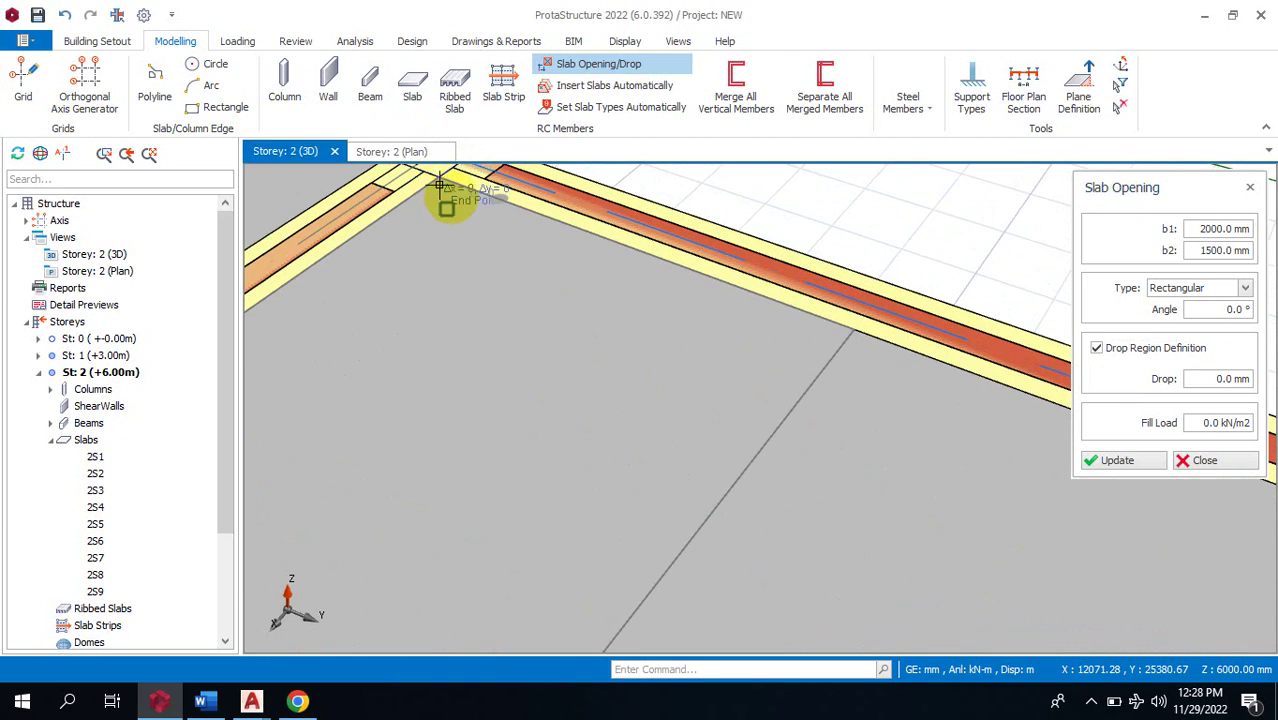
click(440, 184)
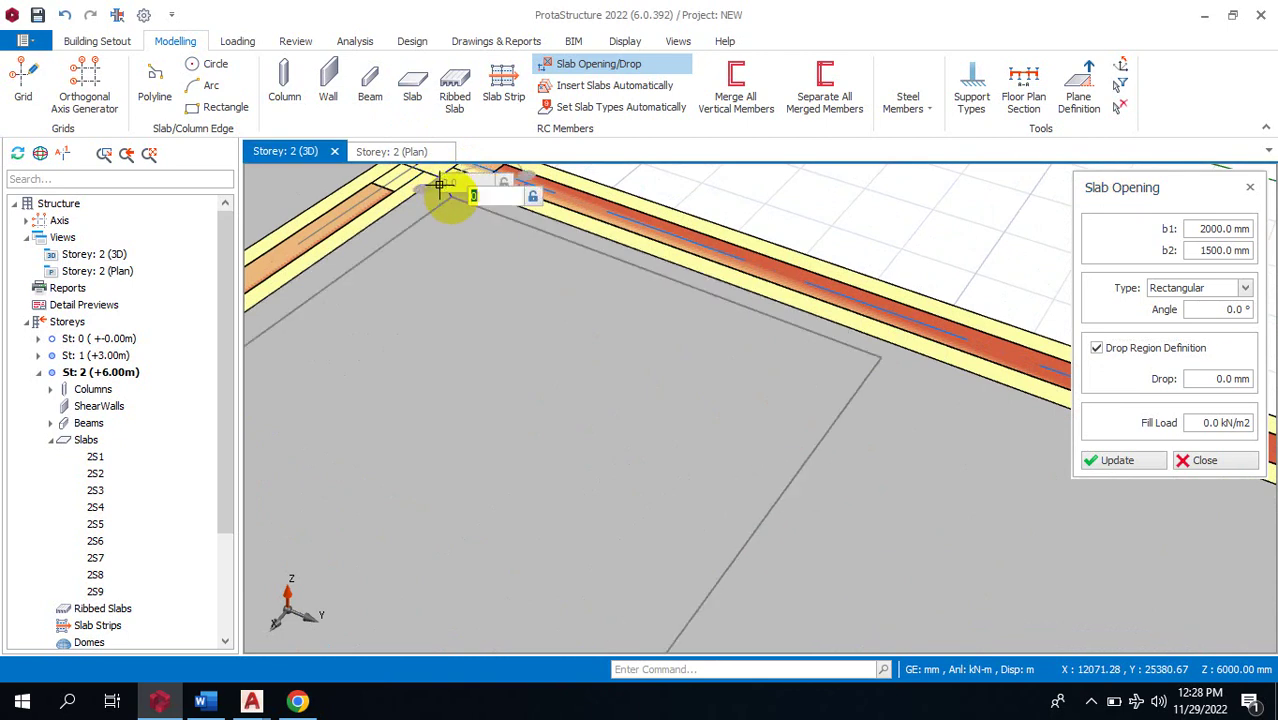
text(1200,1300)
key(Return)
scroll(445, 200, down, 2)
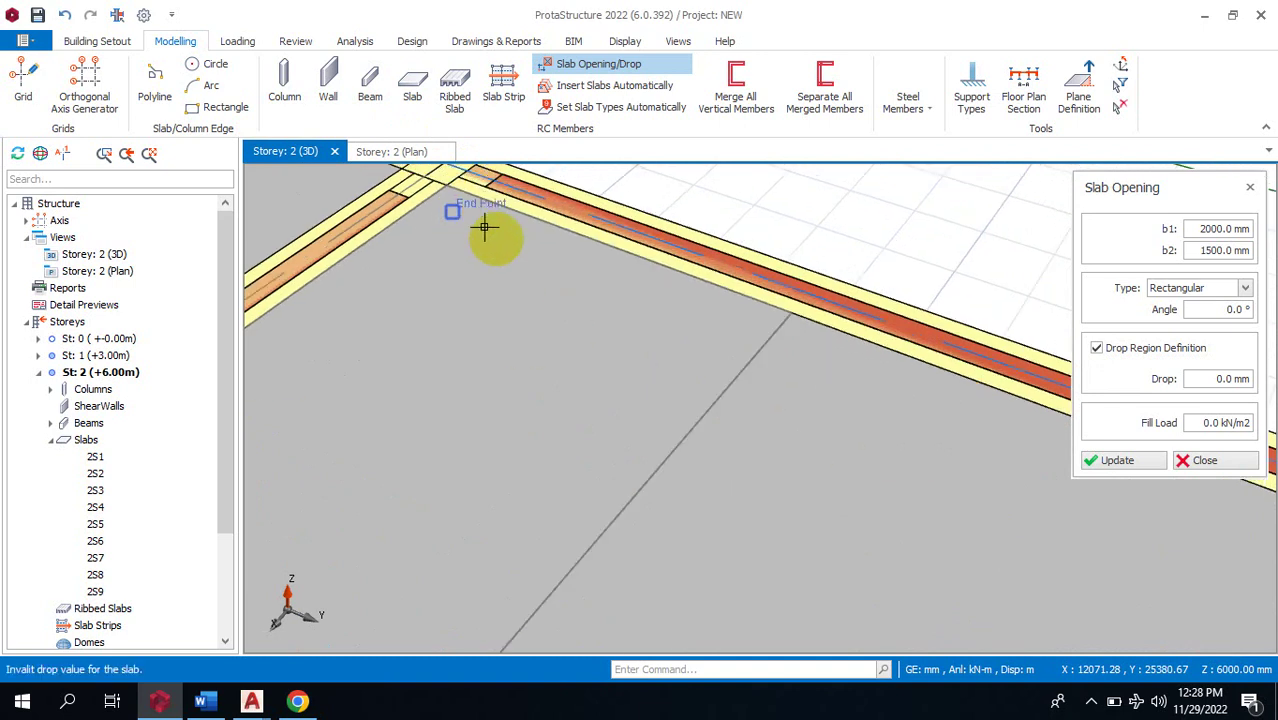
scroll(770, 271, down, 1)
scroll(713, 322, down, 1)
scroll(654, 405, down, 1)
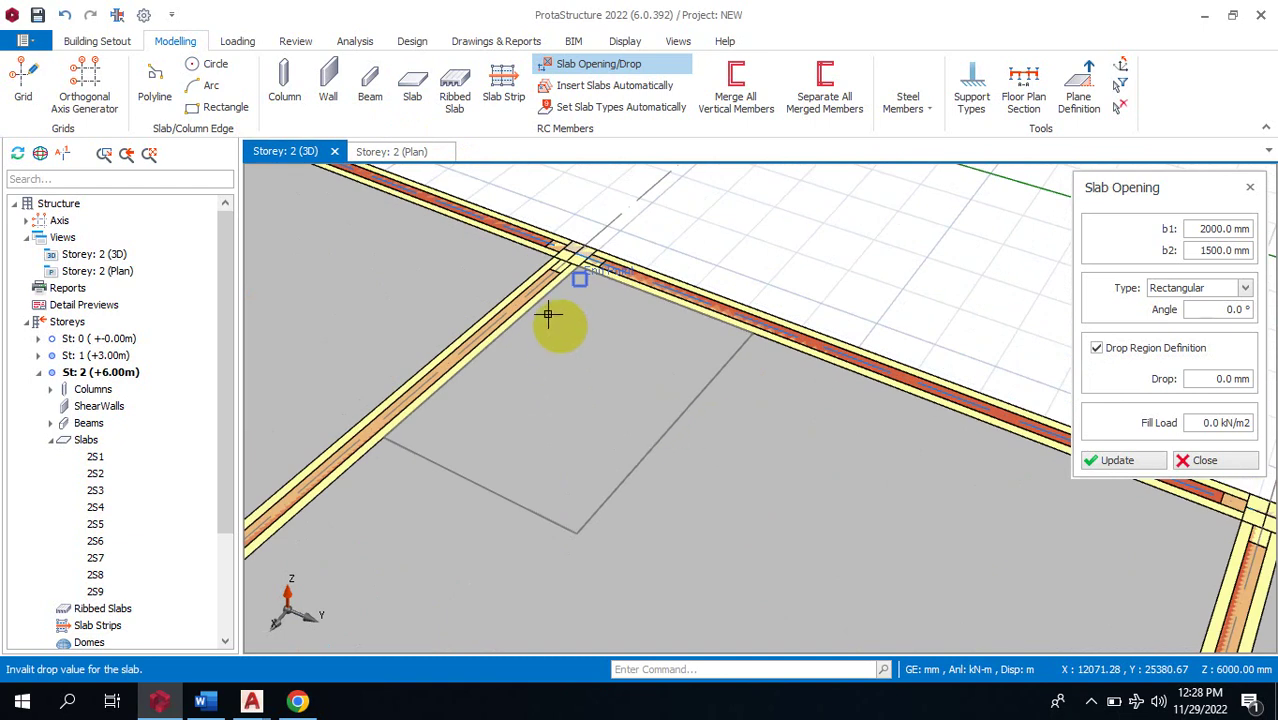
Pick the beam intersection once more, then close the Slab Opening settings.
click(696, 474)
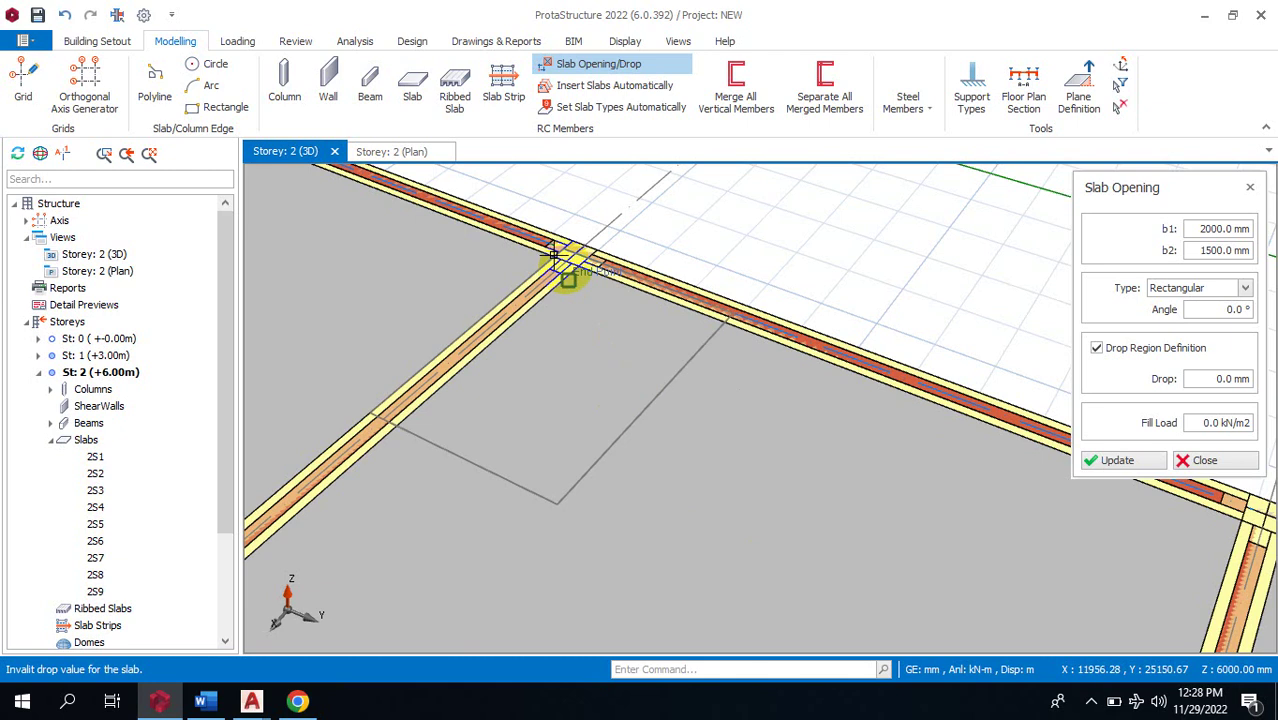
click(566, 252)
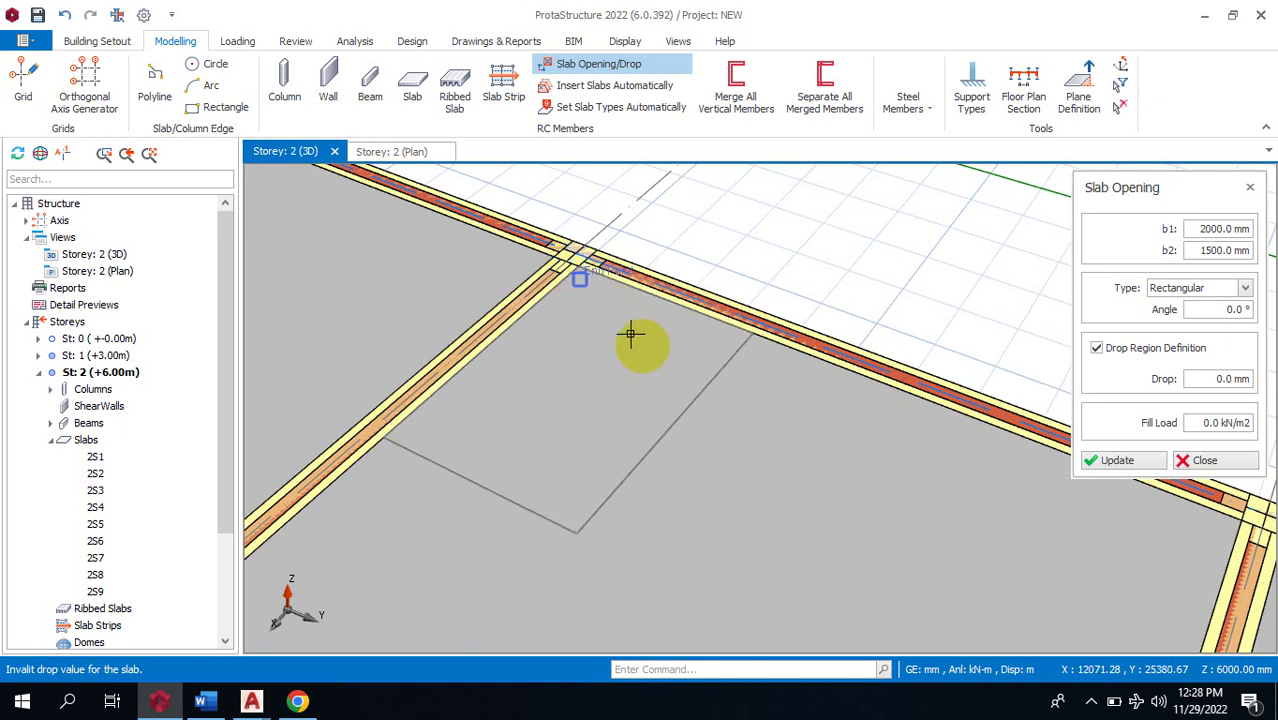
click(1250, 187)
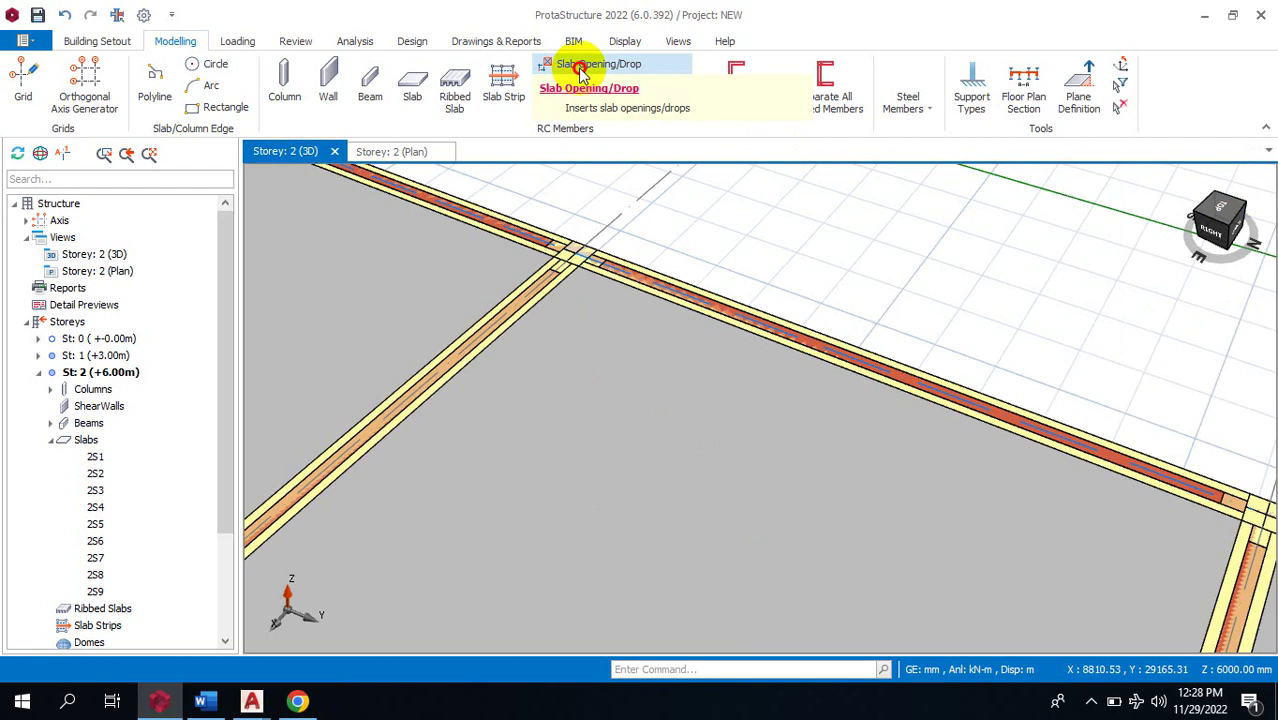
Place another 2000 × 1500 mm opening from the beam intersection and enable Drop Region Definition.
click(575, 63)
scroll(520, 255, up, 3)
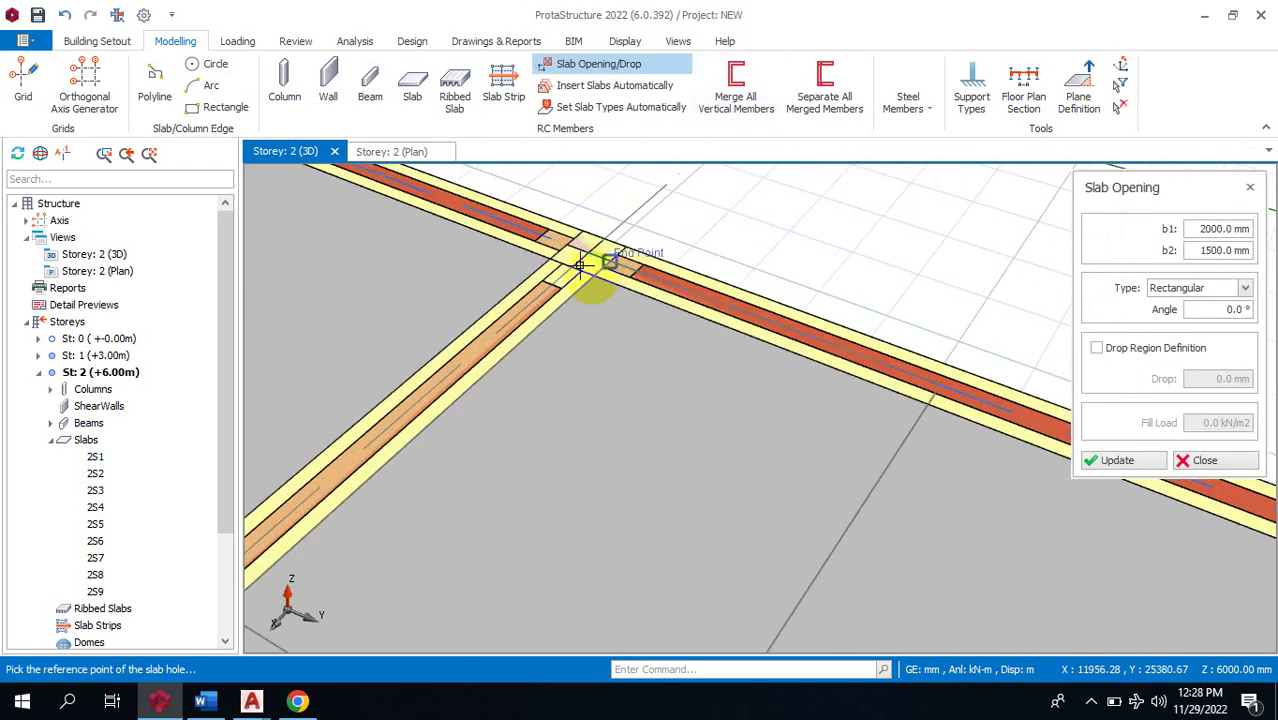
scroll(580, 265, down, 2)
scroll(580, 265, up, 2)
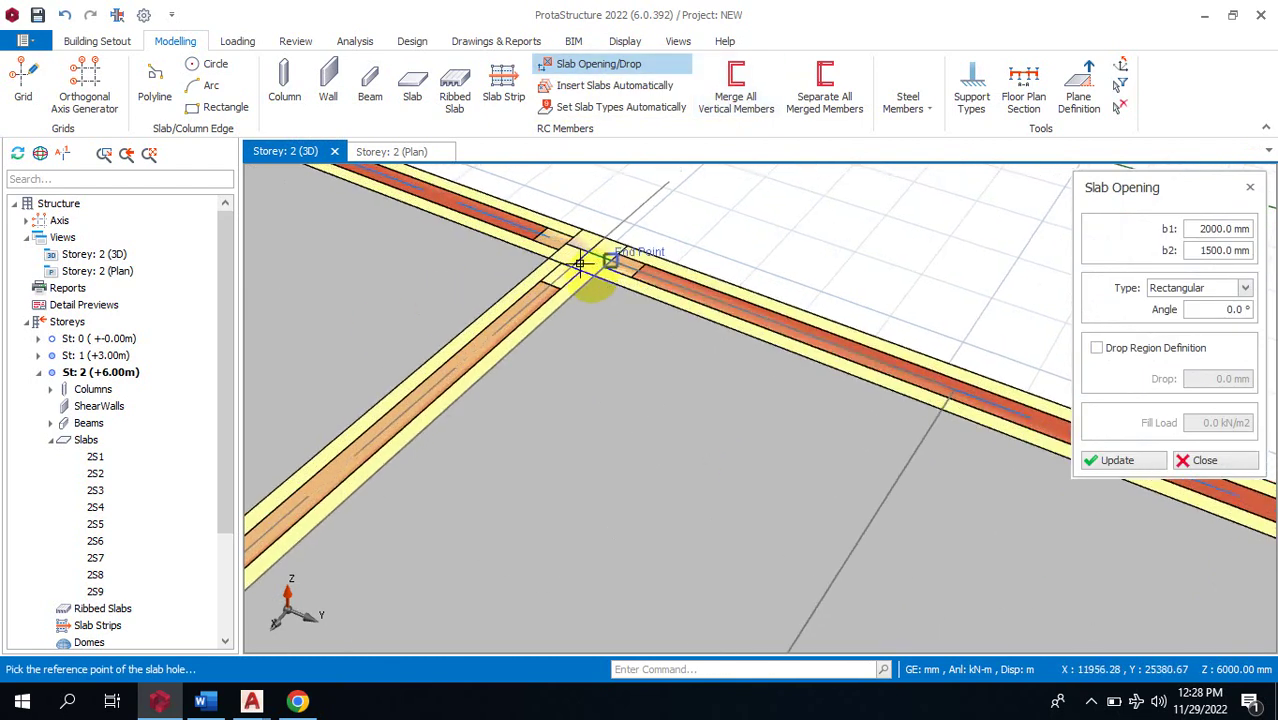
click(649, 430)
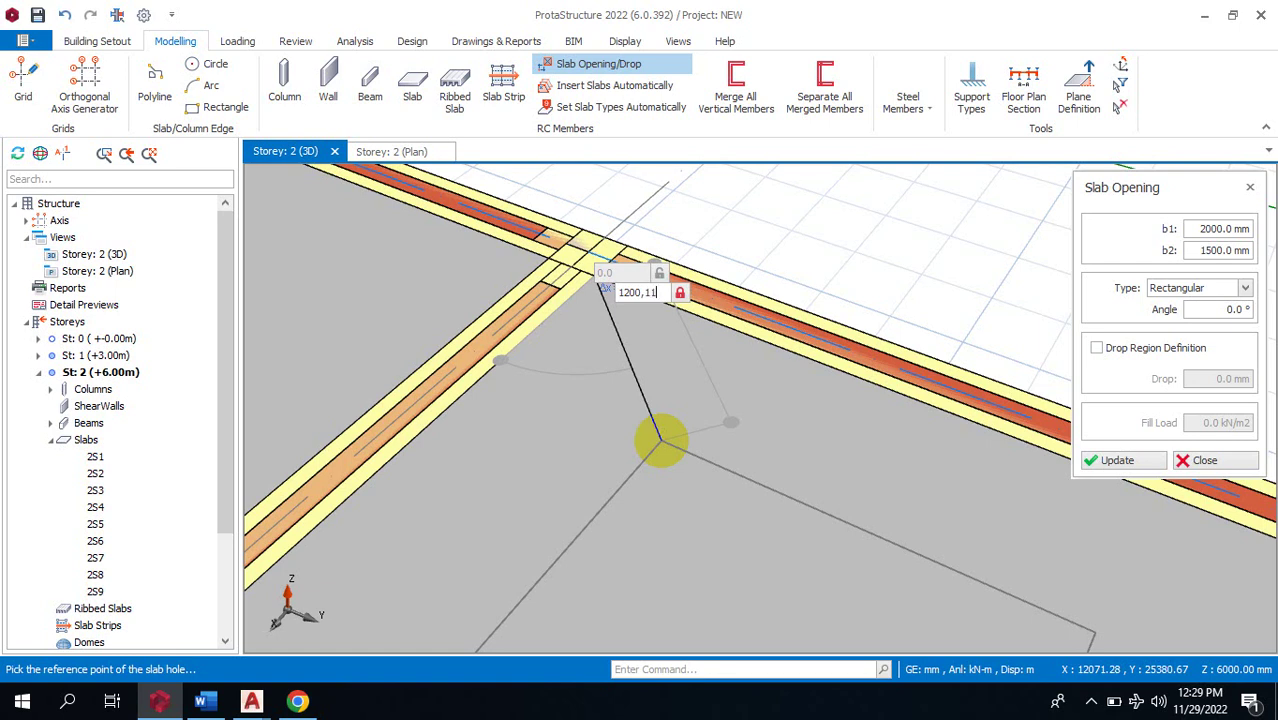
click(649, 430)
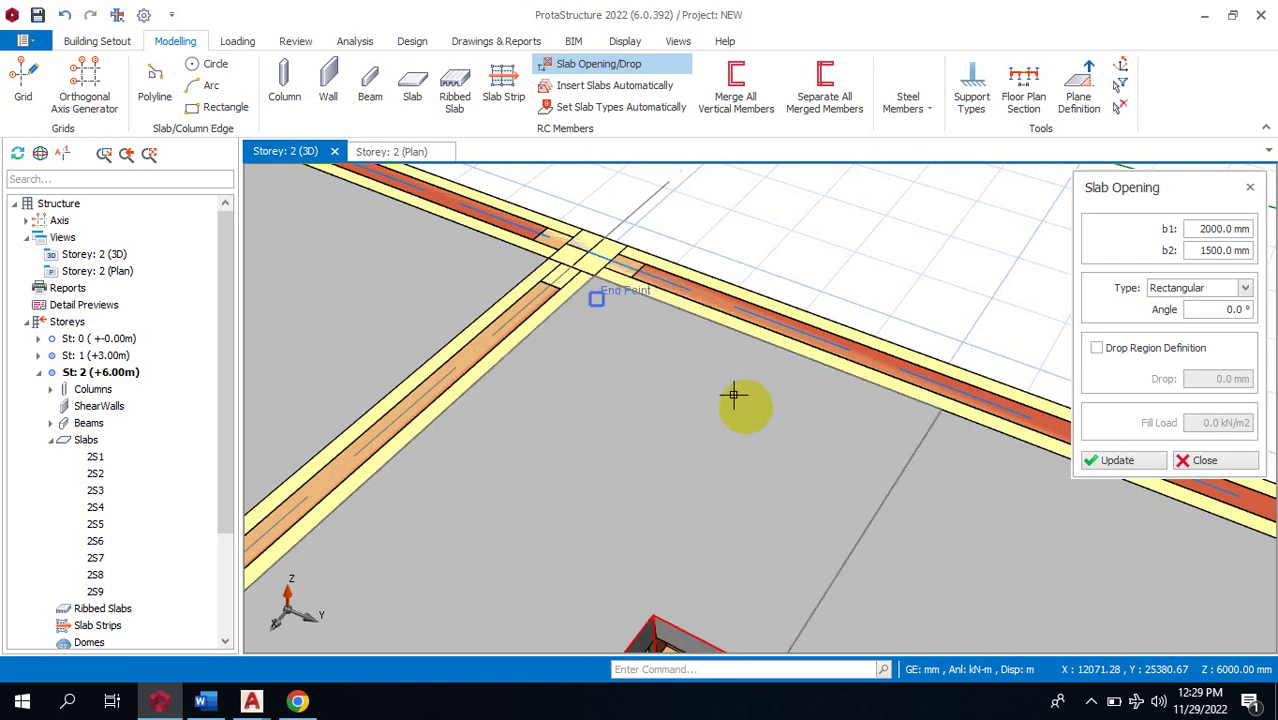
scroll(870, 305, down, 4)
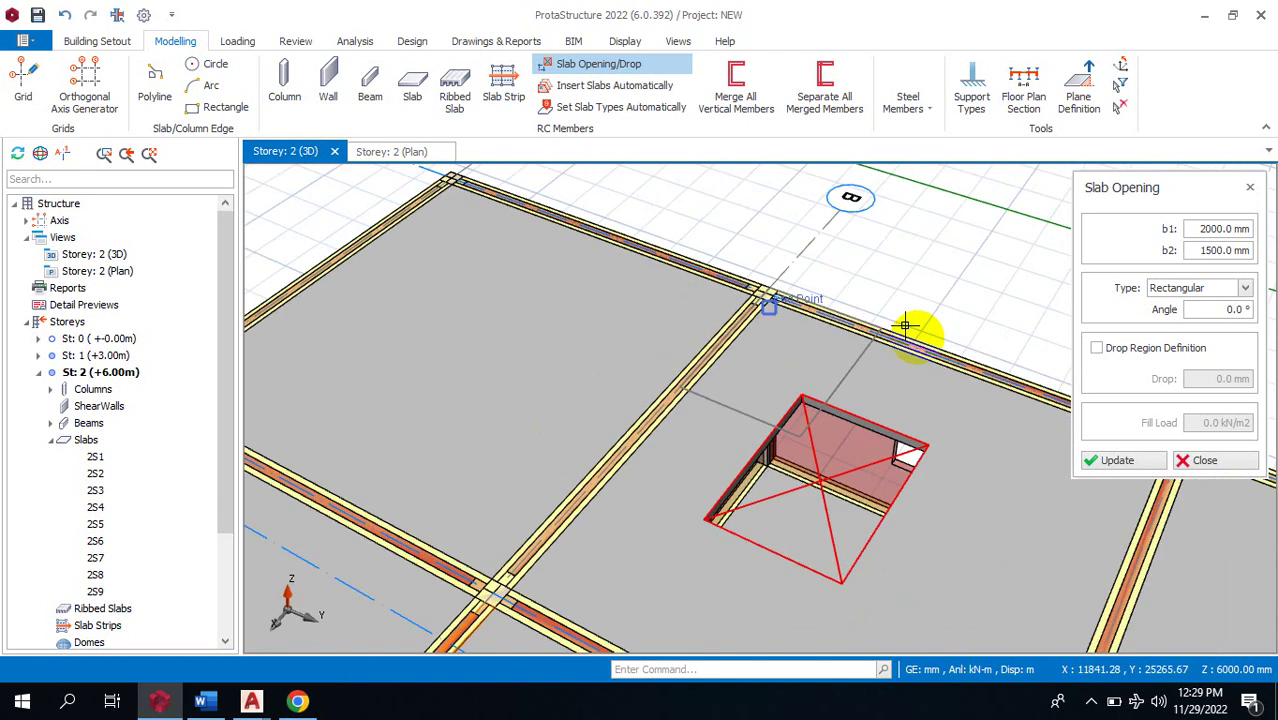
click(1098, 348)
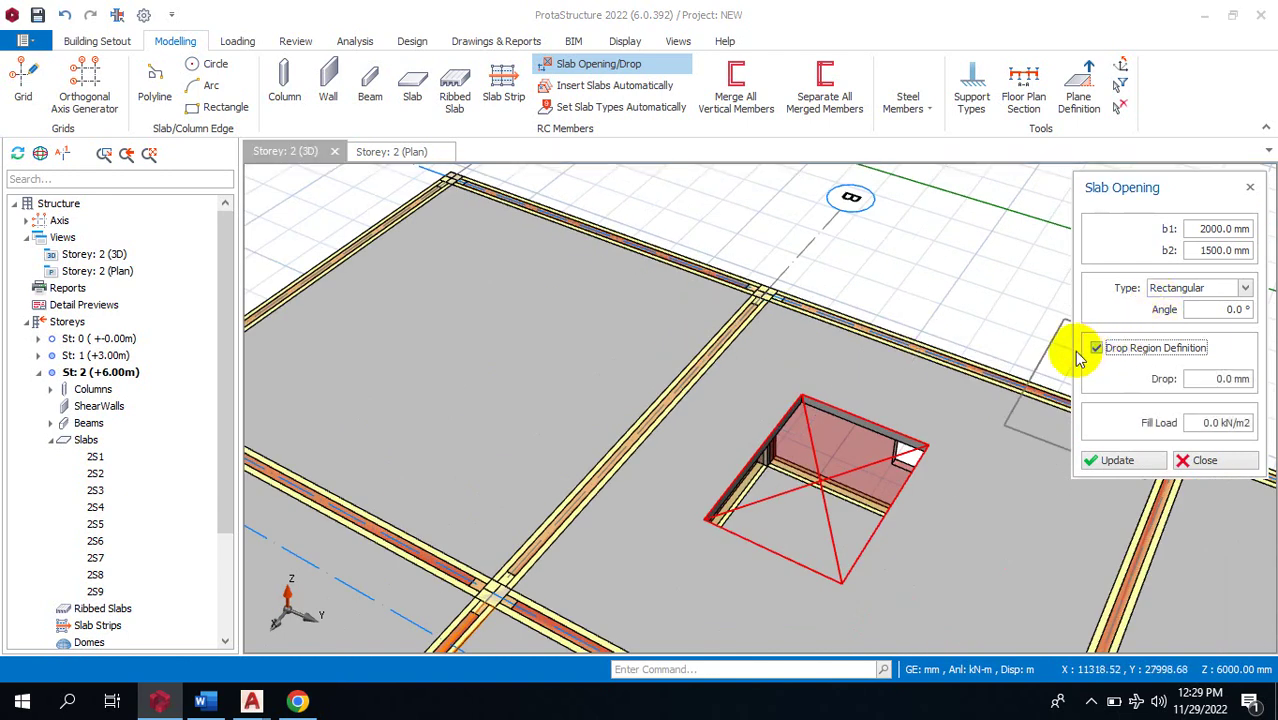
Restart Slab Opening/Drop with Drop Region Definition on, pick the top-left slab corner, and edit the Drop depth.
scroll(440, 180, up, 5)
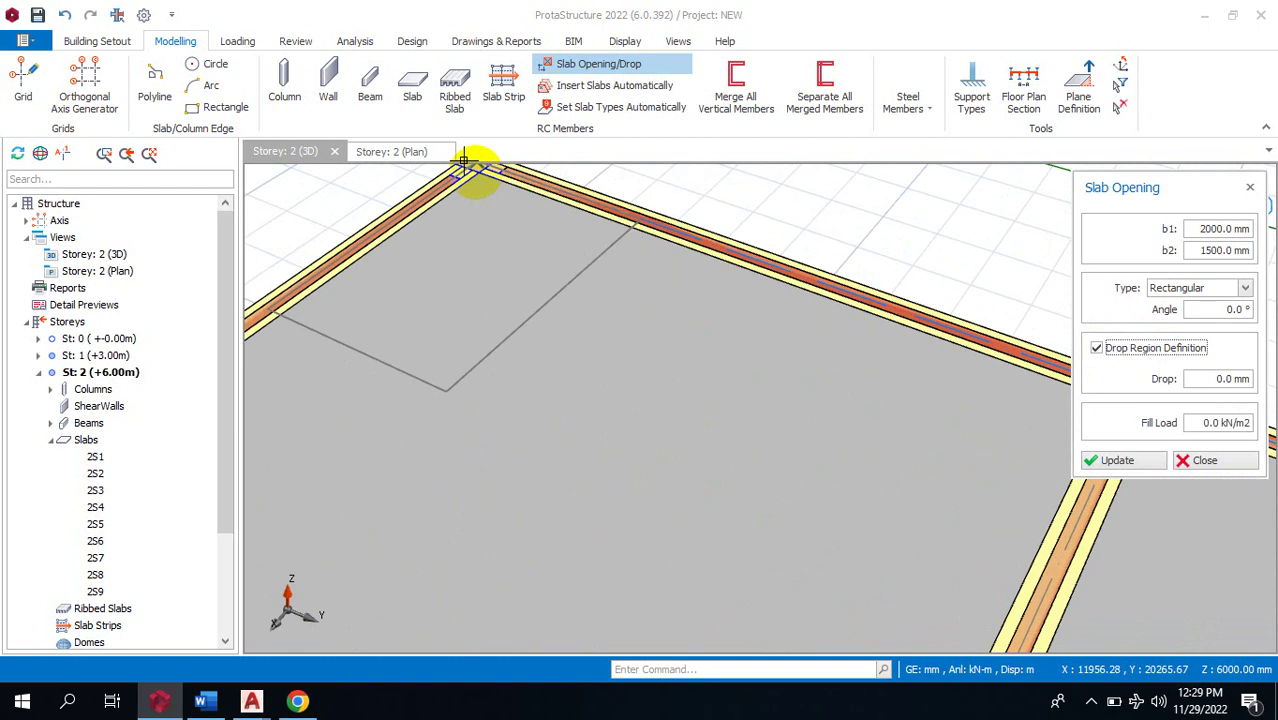
key(Escape)
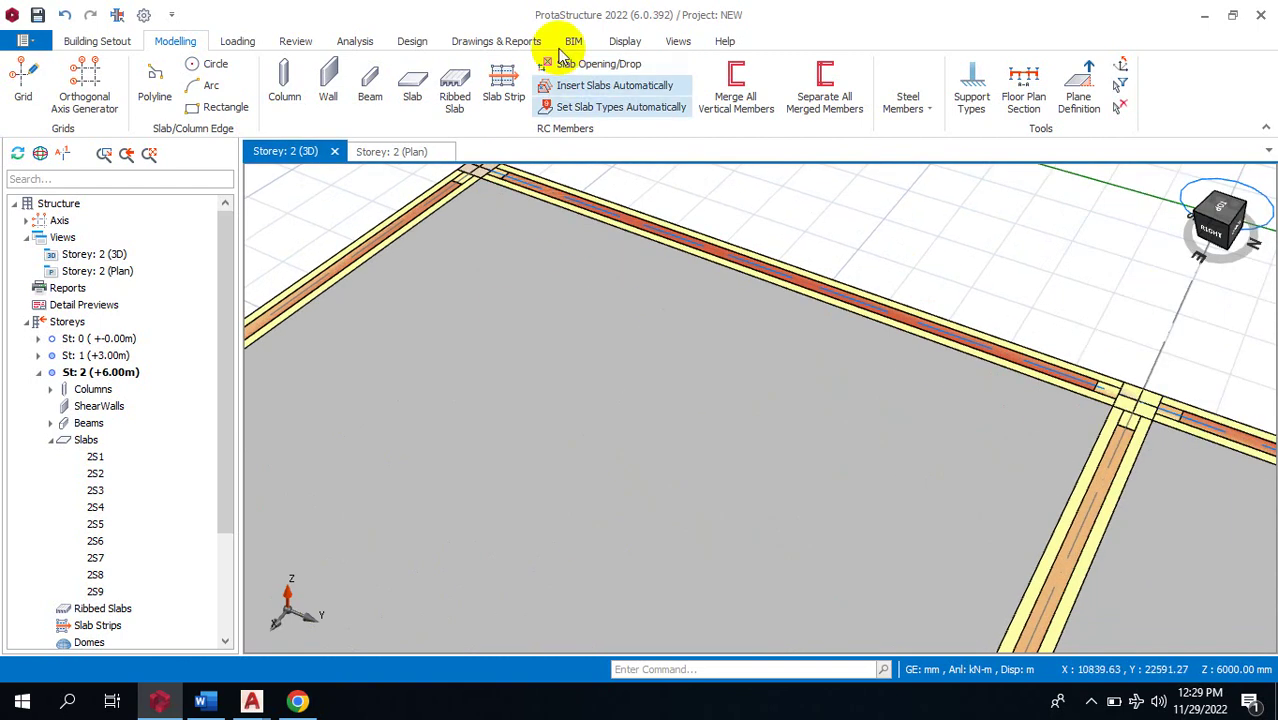
click(558, 63)
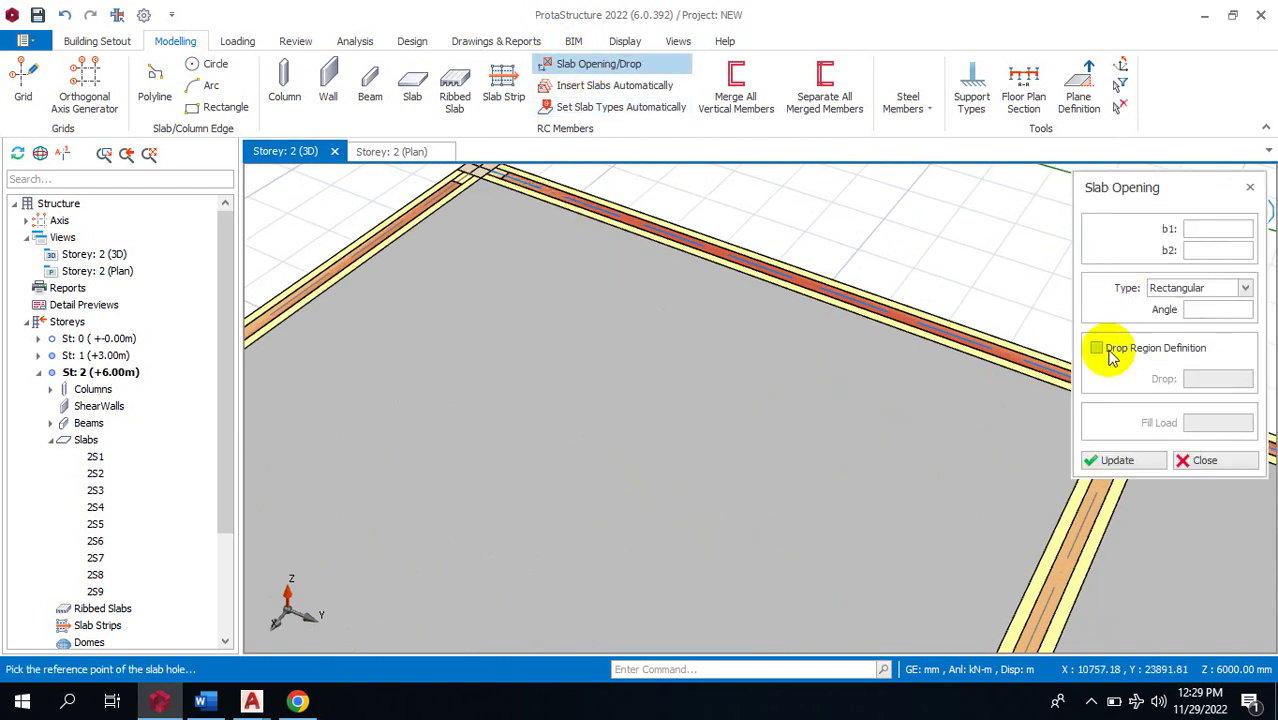
click(1112, 352)
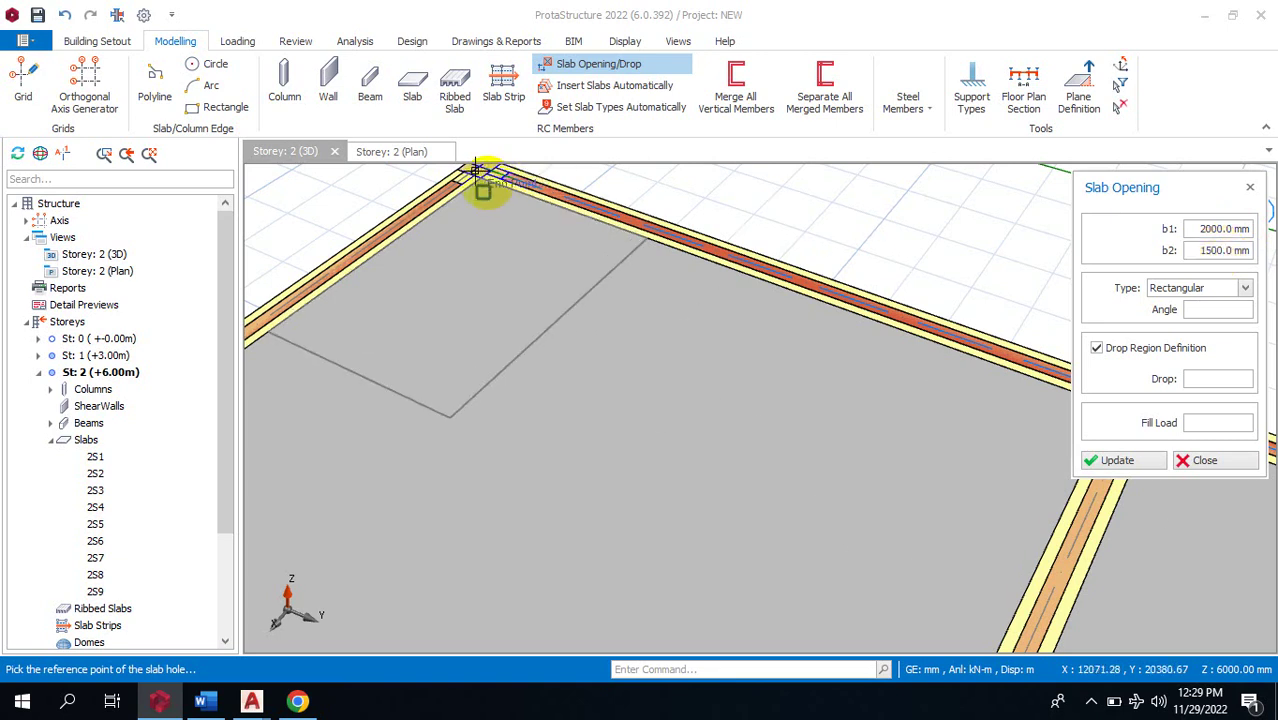
scroll(466, 162, down, 2)
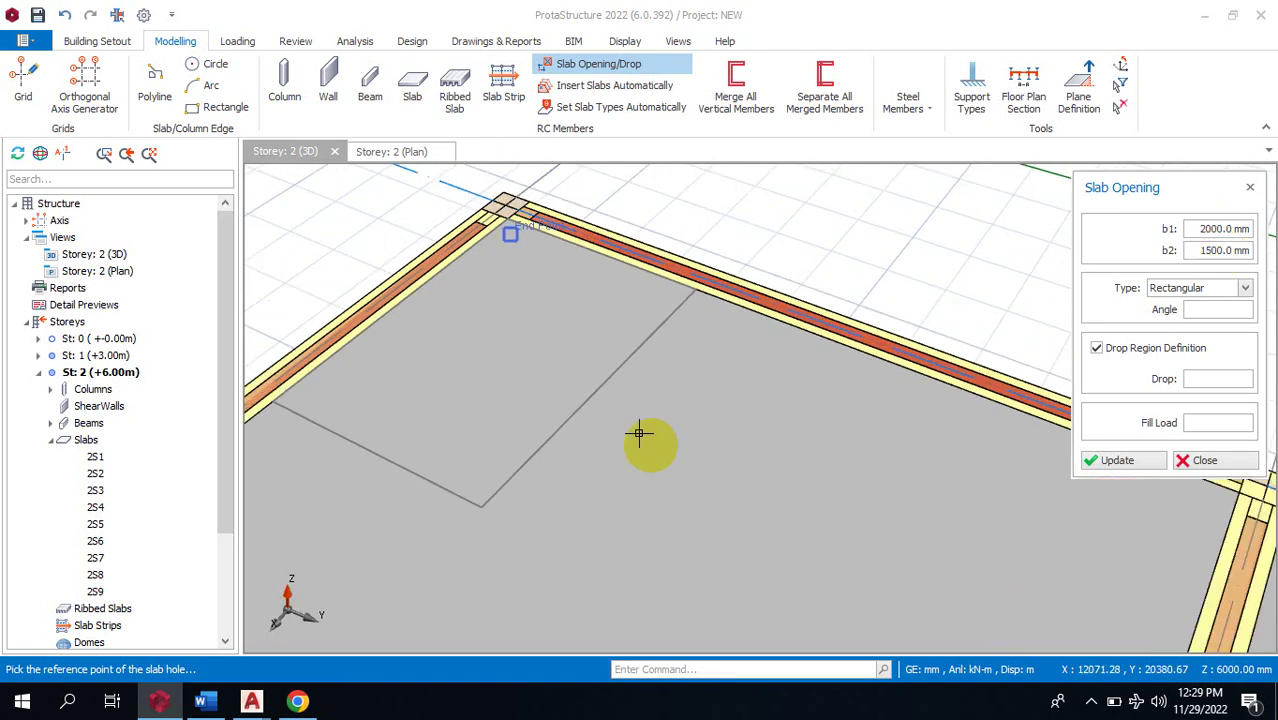
scroll(491, 166, up, 2)
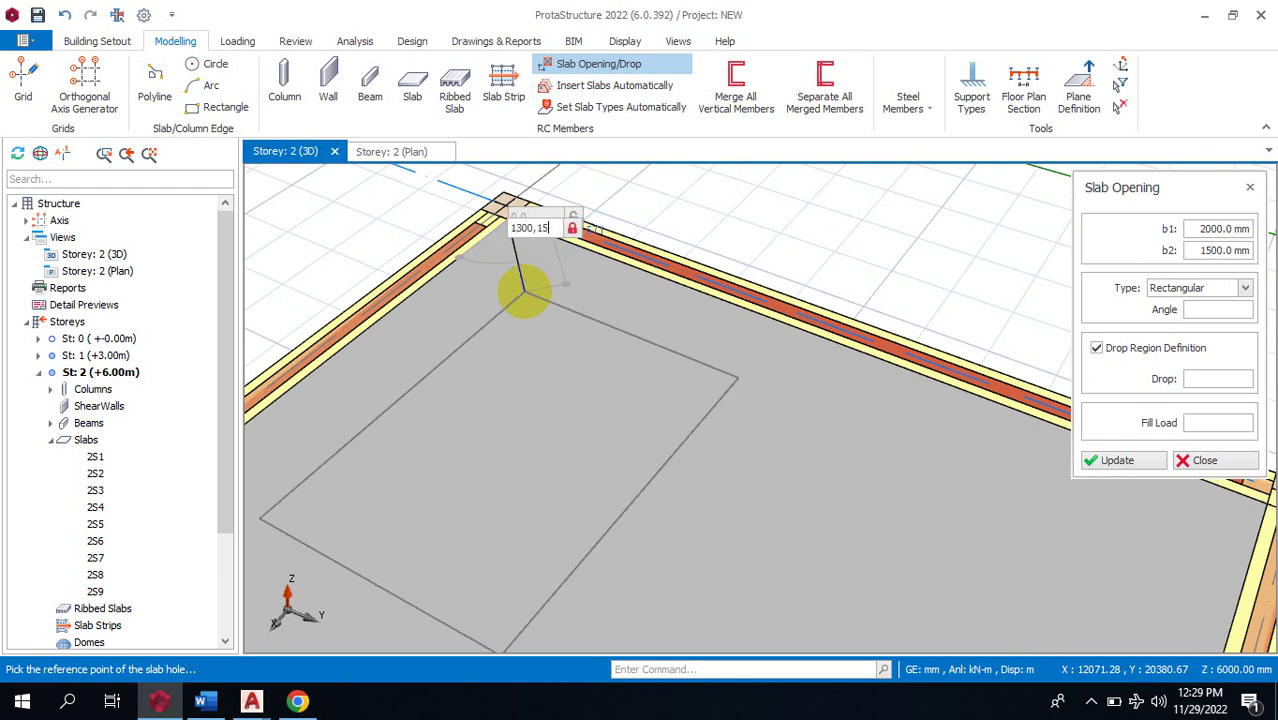
click(512, 279)
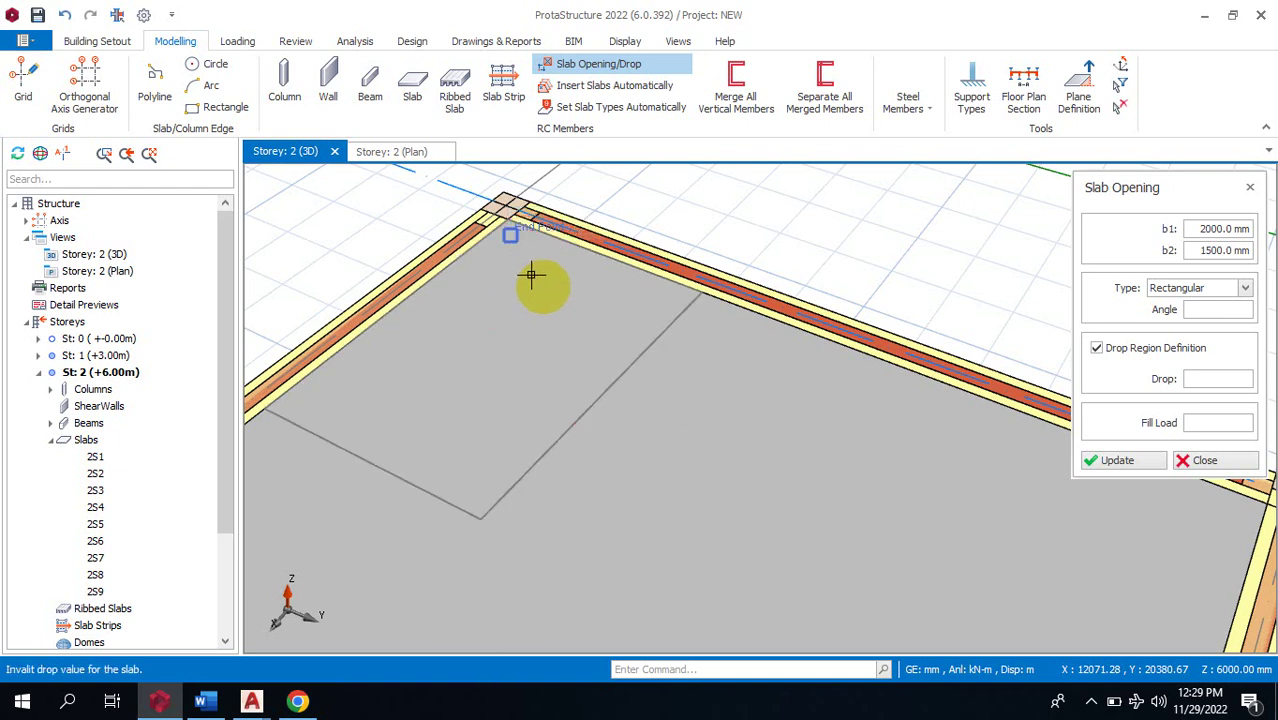
scroll(560, 268, down, 4)
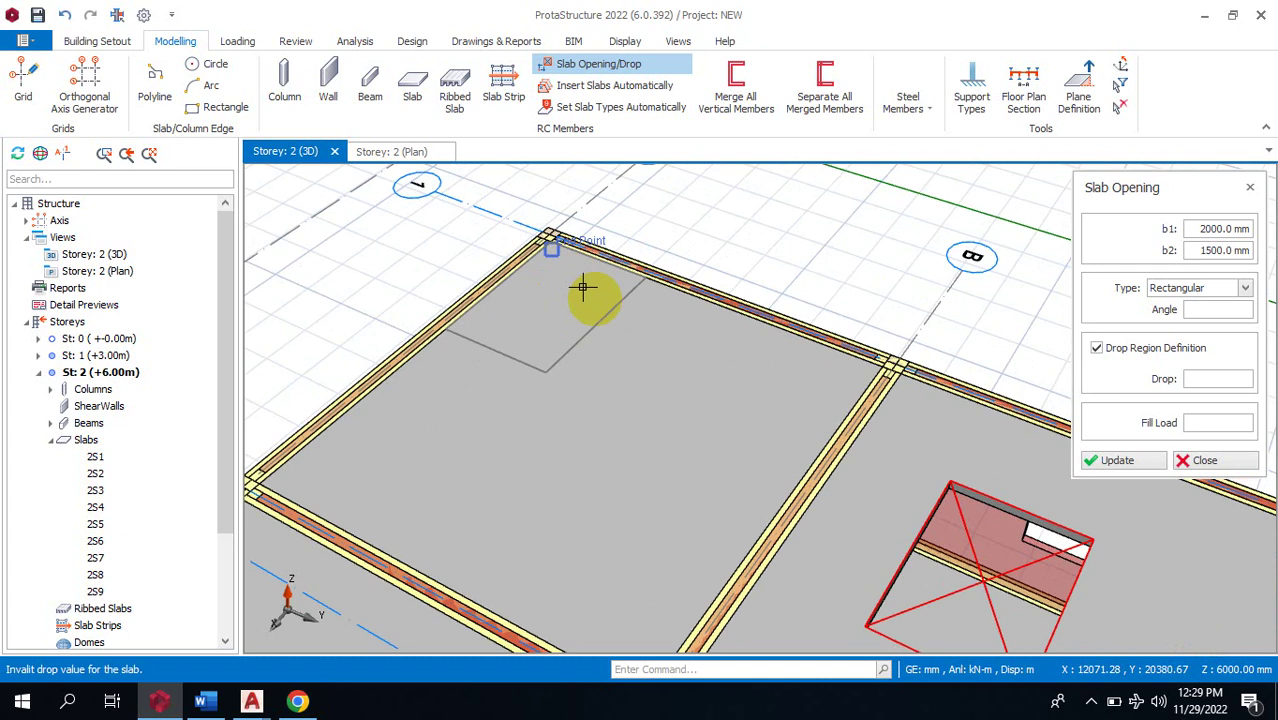
click(1216, 378)
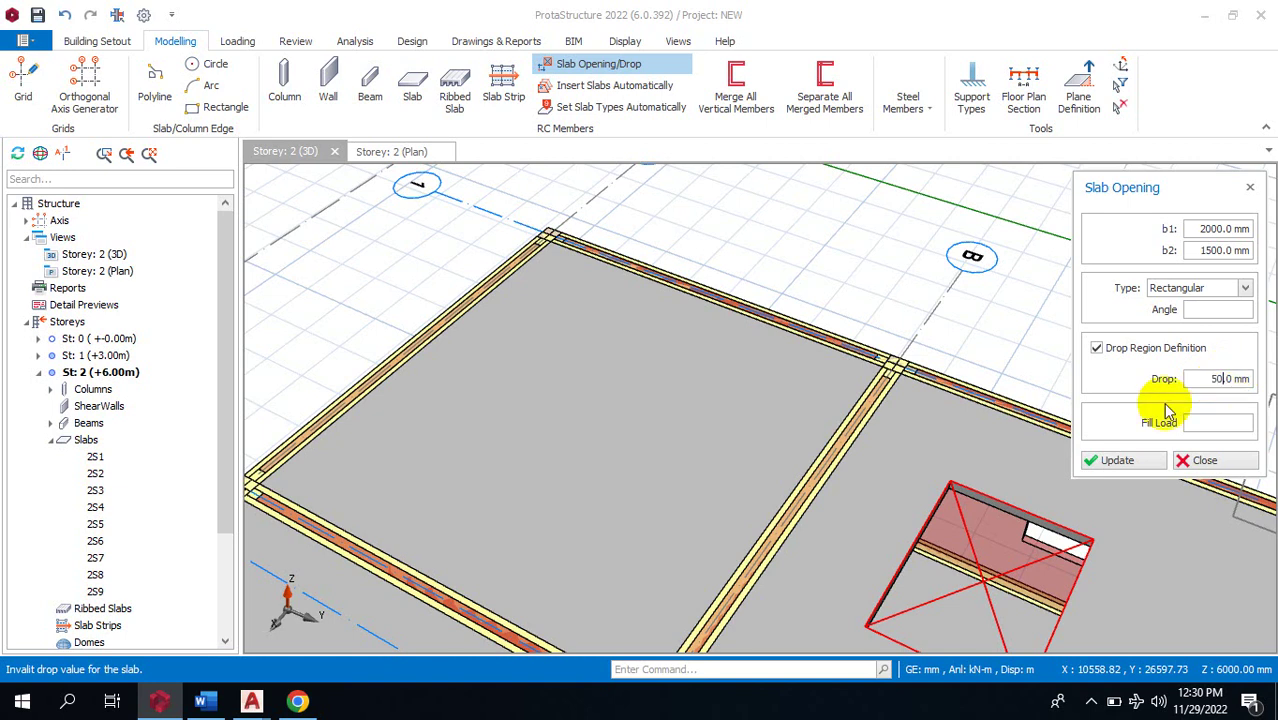
Place the 50 mm drop region from the slab corner and end the opening command.
scroll(535, 265, up, 5)
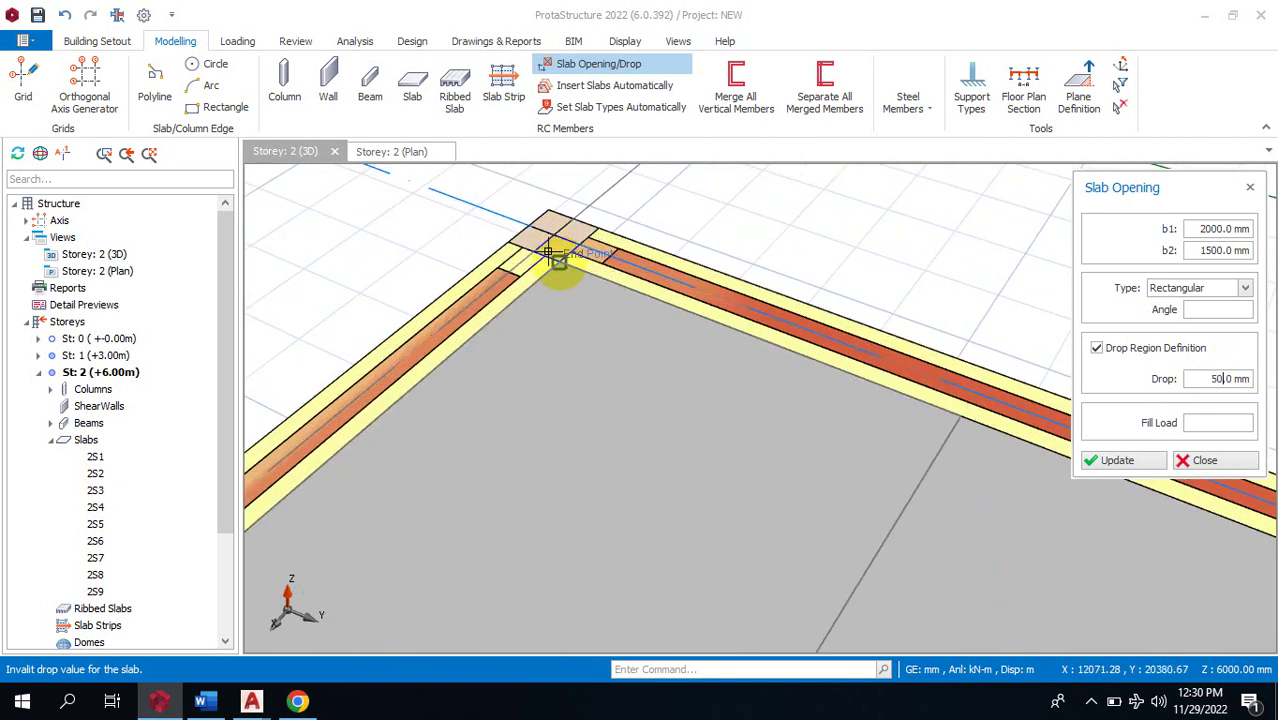
click(562, 275)
click(572, 320)
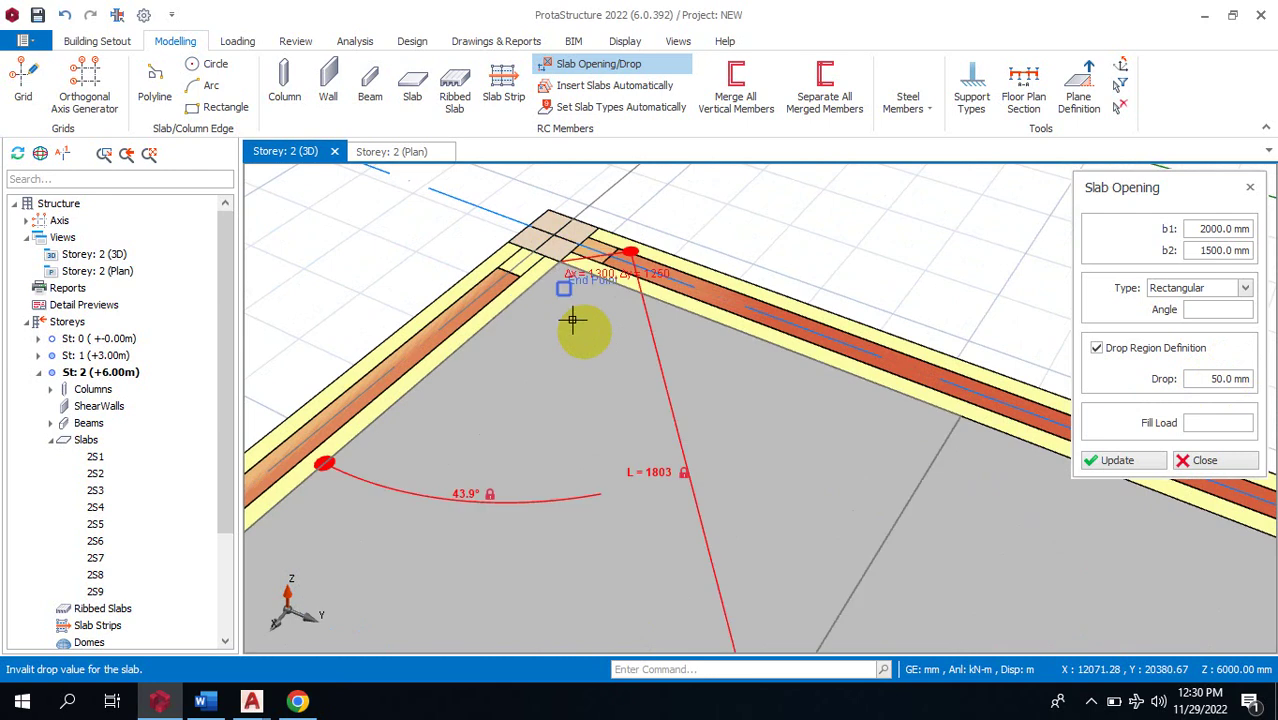
key(Escape)
scroll(560, 250, down, 5)
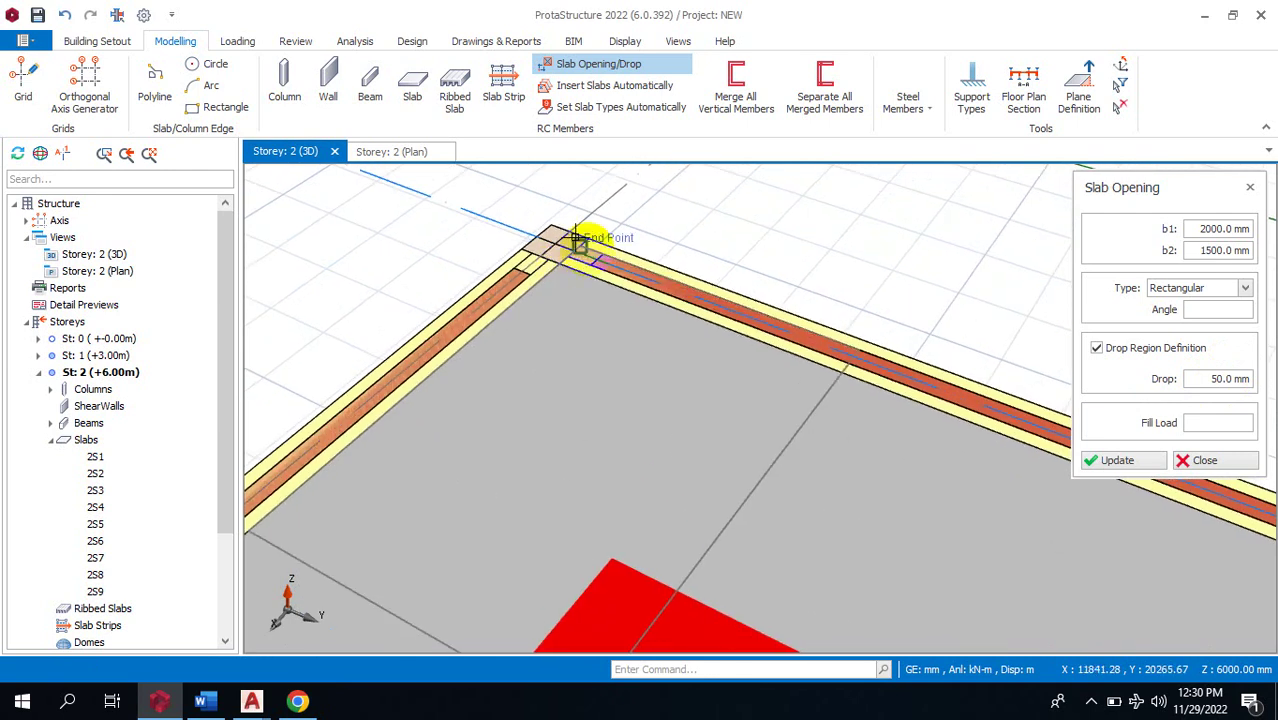
right_click(610, 487)
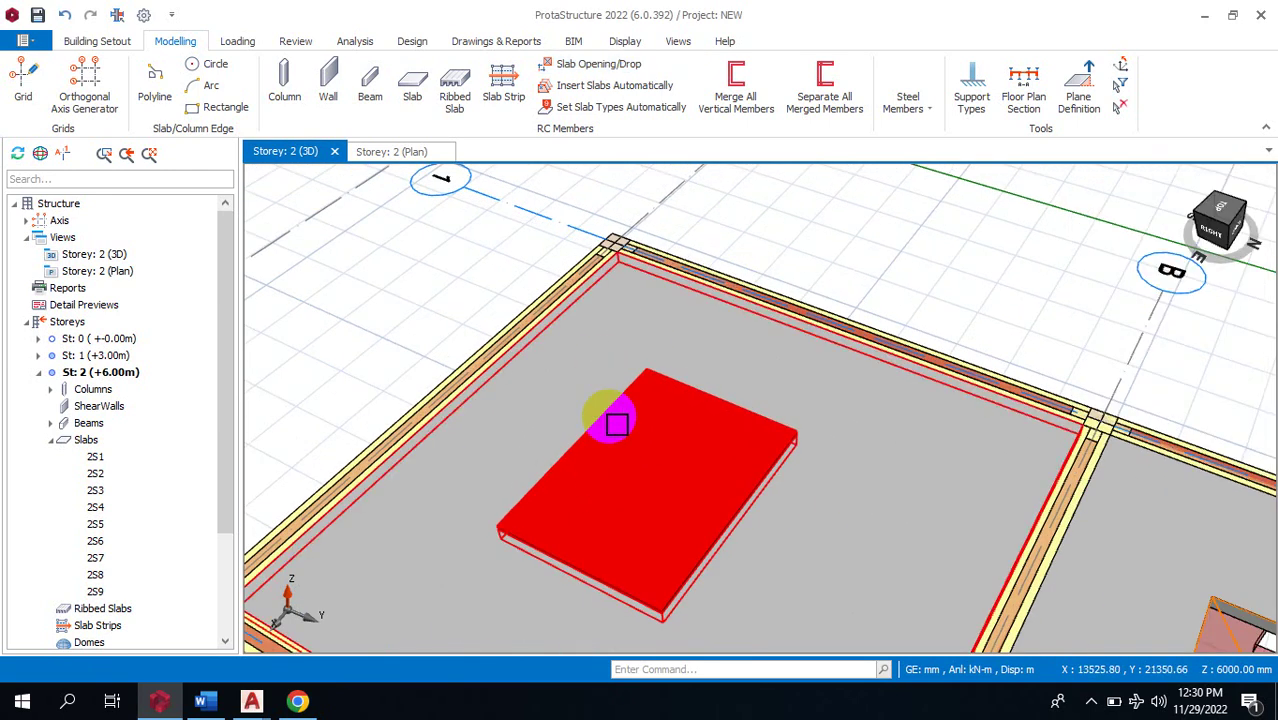
Orbit and zoom the 3D view to inspect the raised drop panel.
right_drag(607, 517, 827, 602)
scroll(800, 611, up, 2)
scroll(800, 611, up, 5)
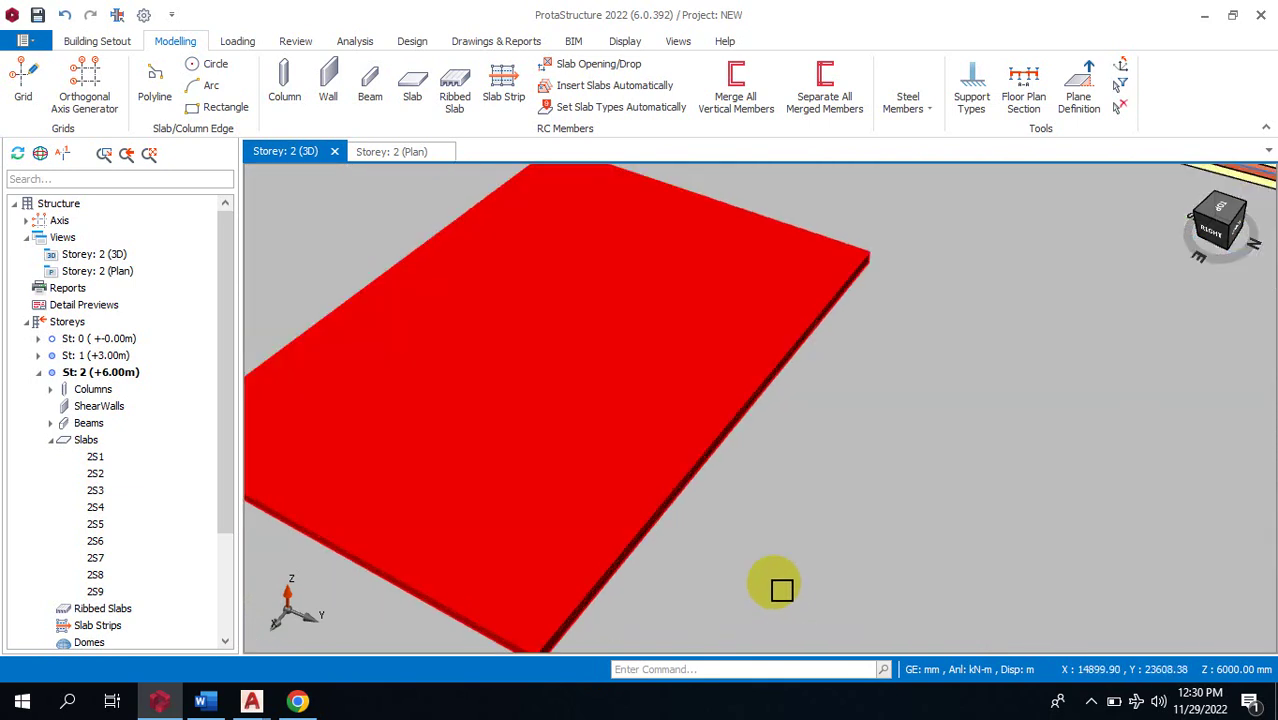
right_drag(743, 444, 984, 363)
scroll(984, 363, down, 4)
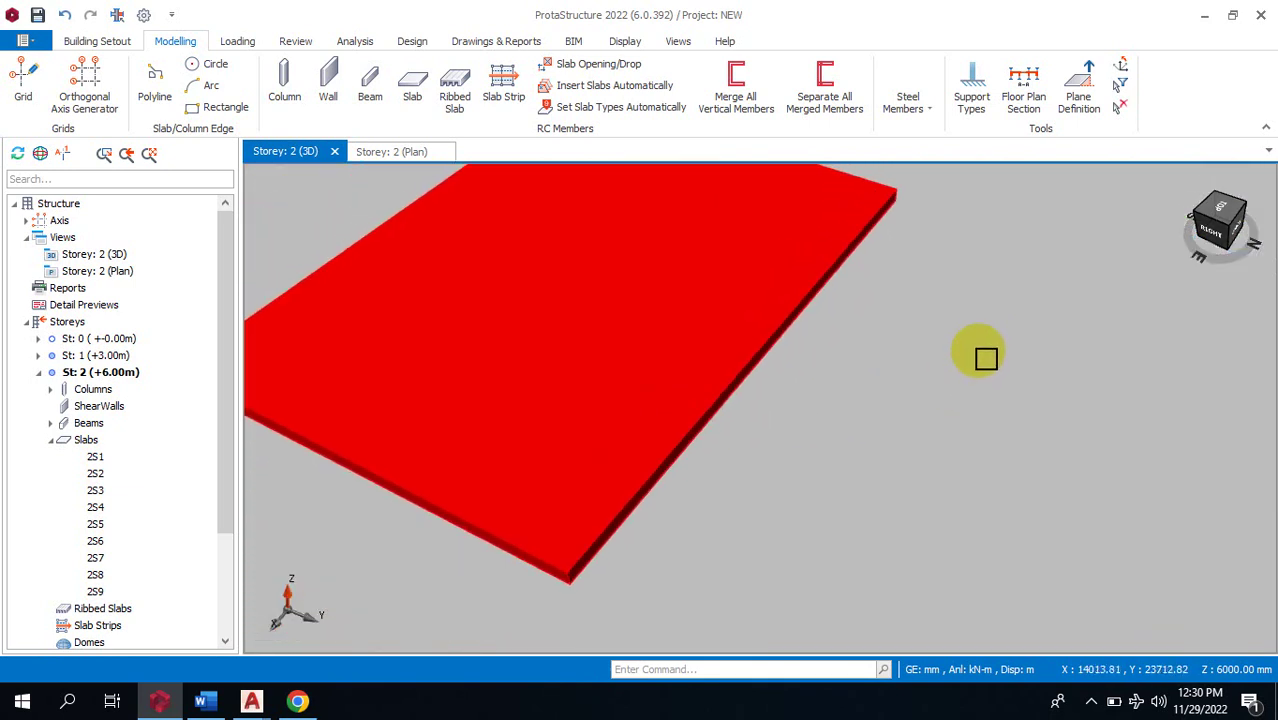
scroll(1021, 341, down, 3)
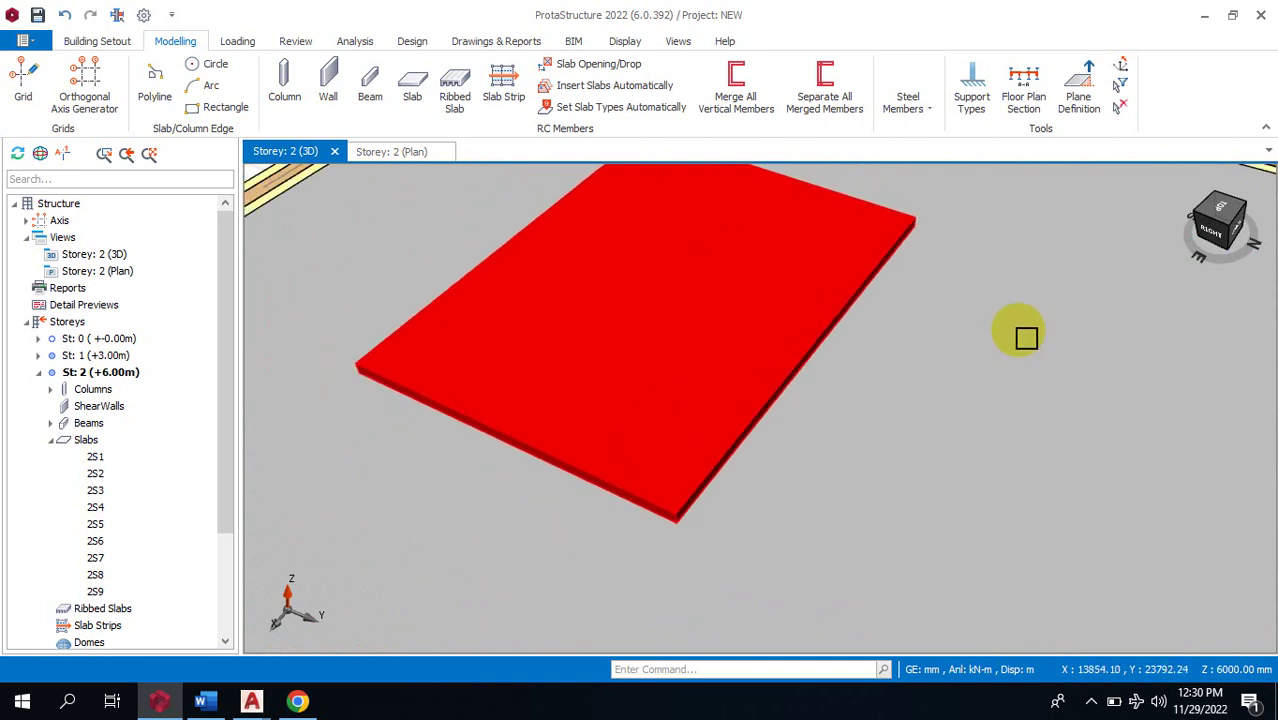
scroll(1021, 290, down, 3)
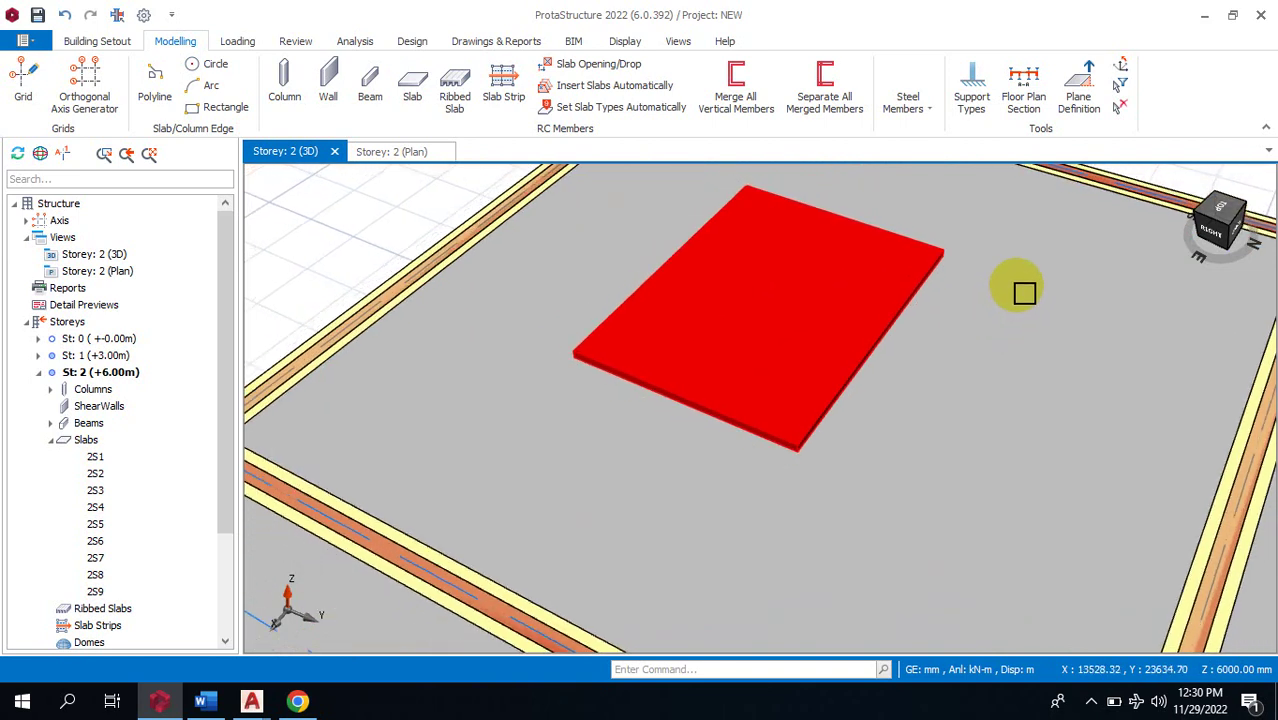
scroll(1027, 290, down, 3)
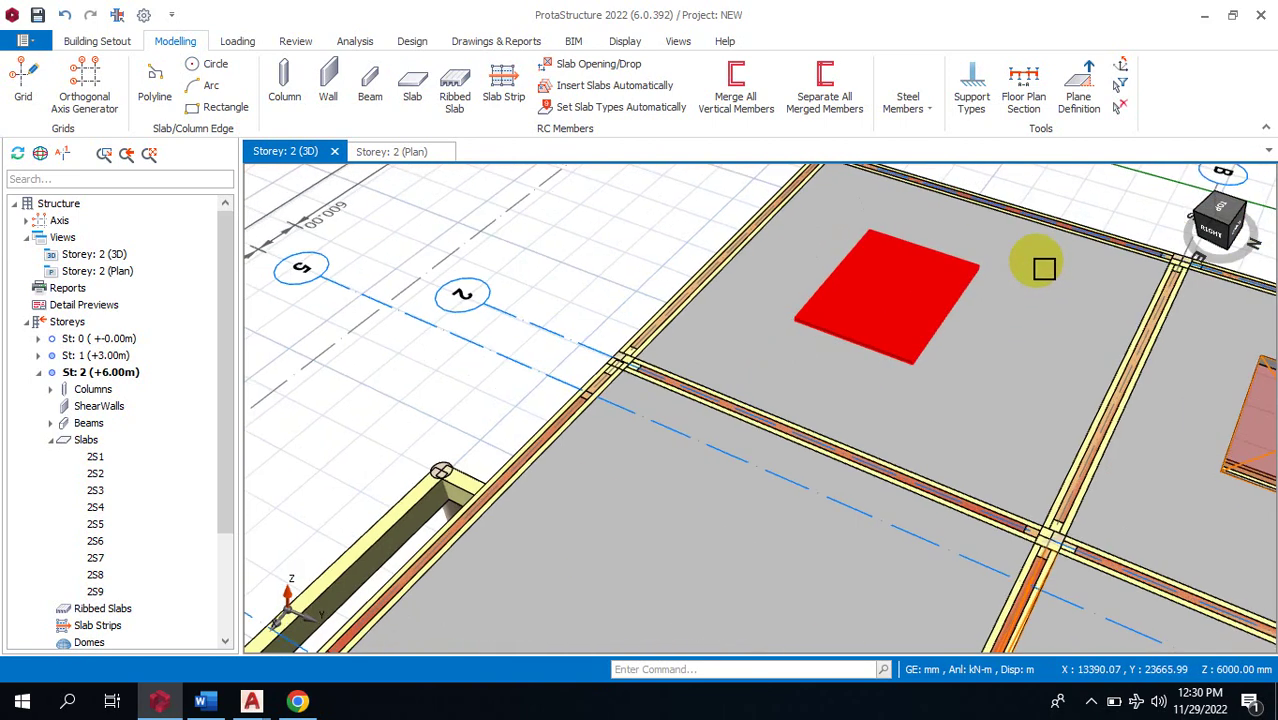
Set Drop to -50 mm and pick the beam intersection as reference with a 1300, 1100 offset.
click(575, 64)
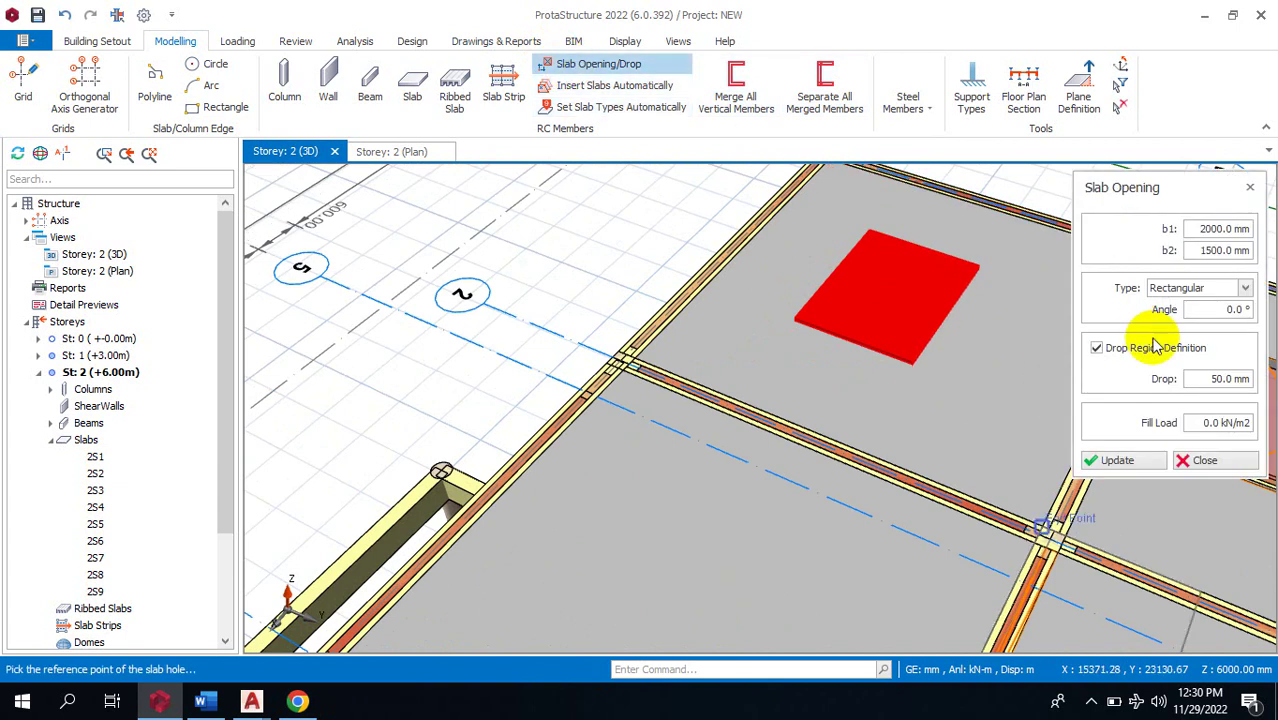
click(1207, 378)
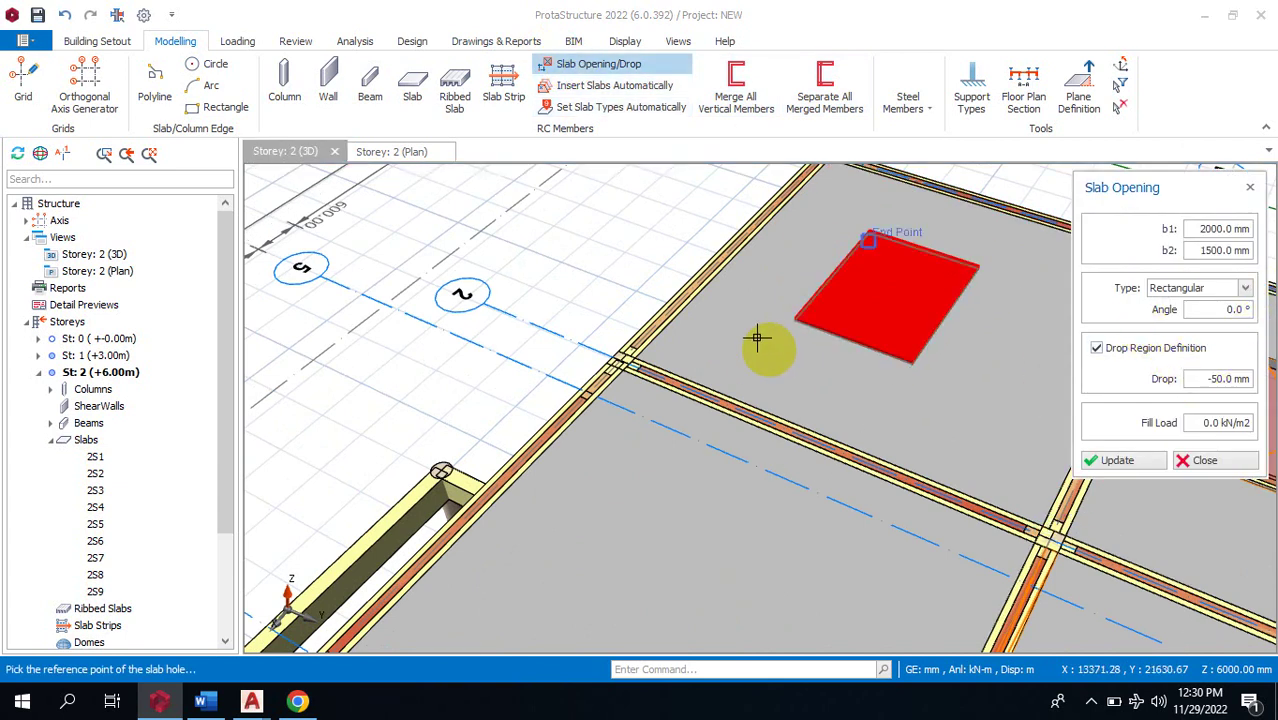
scroll(615, 372, up, 1)
scroll(615, 372, up, 5)
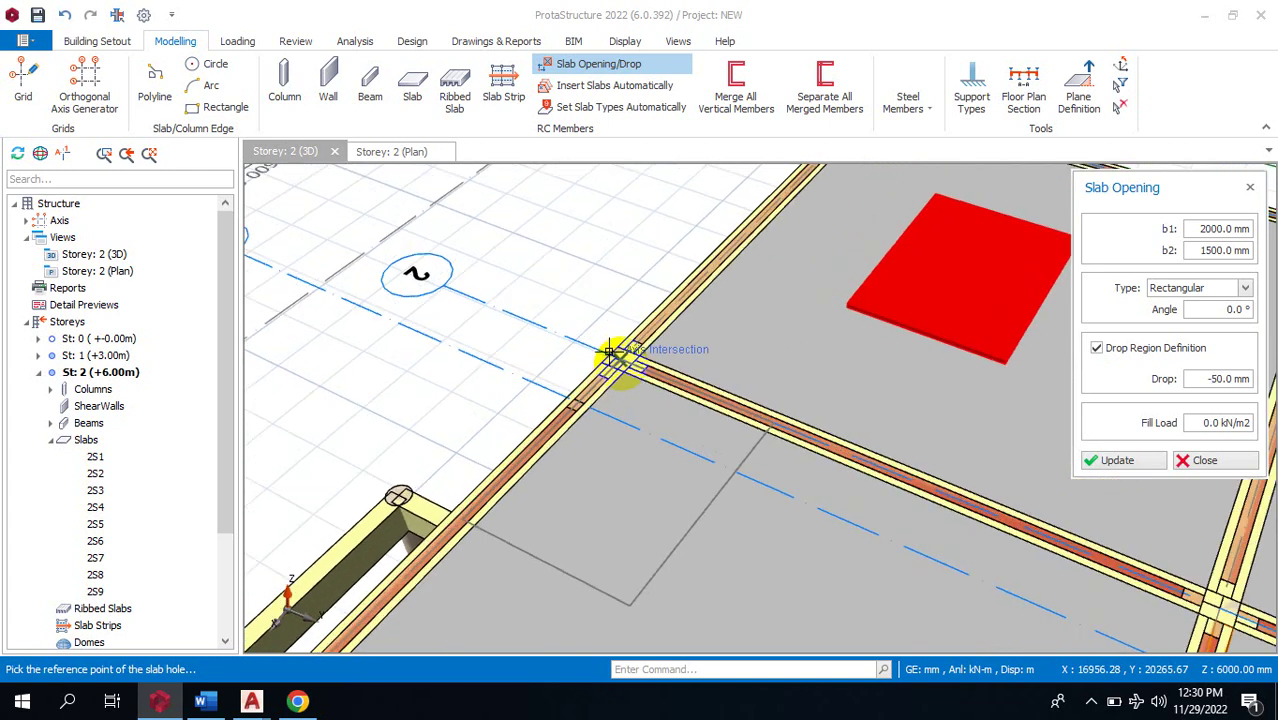
scroll(626, 357, up, 3)
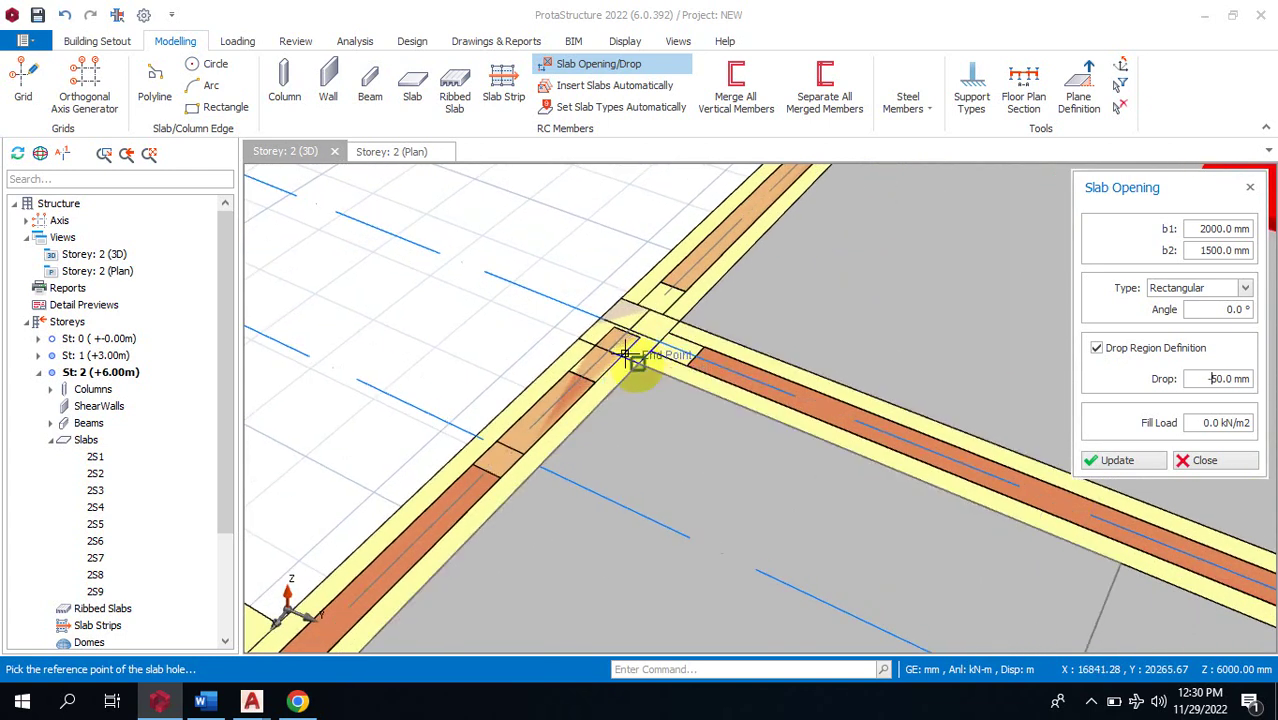
click(624, 354)
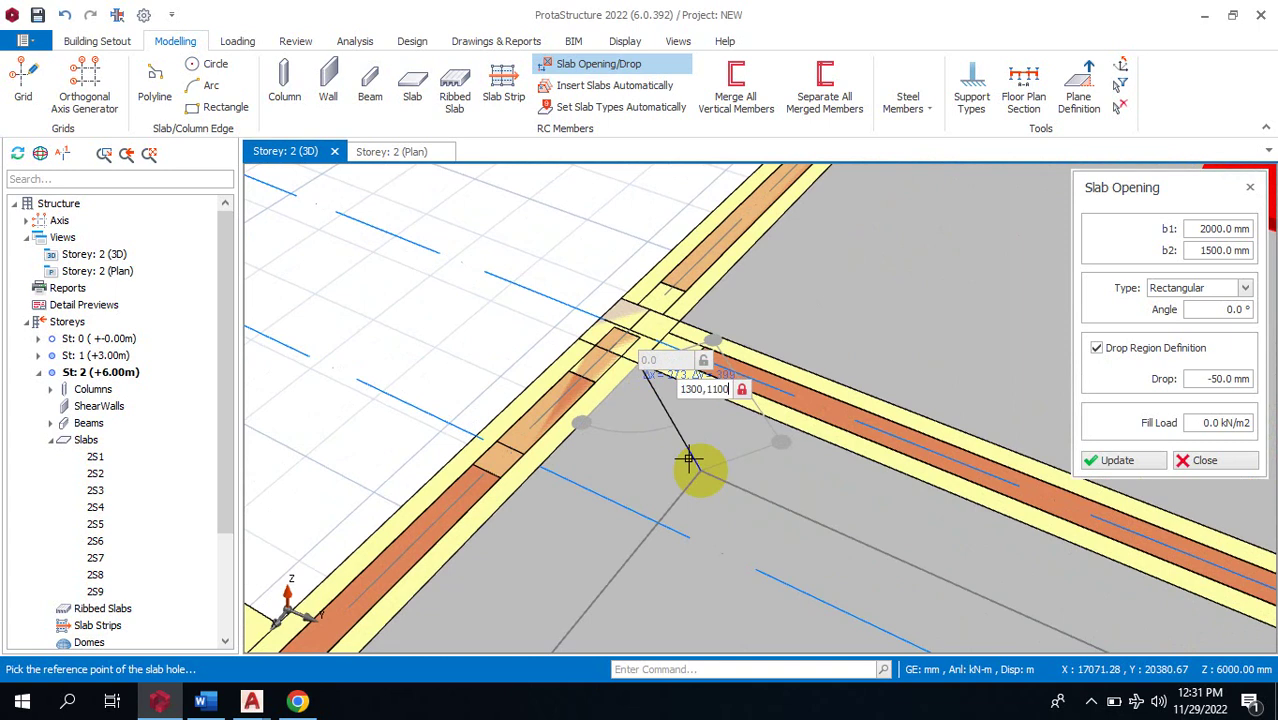
scroll(609, 356, down, 2)
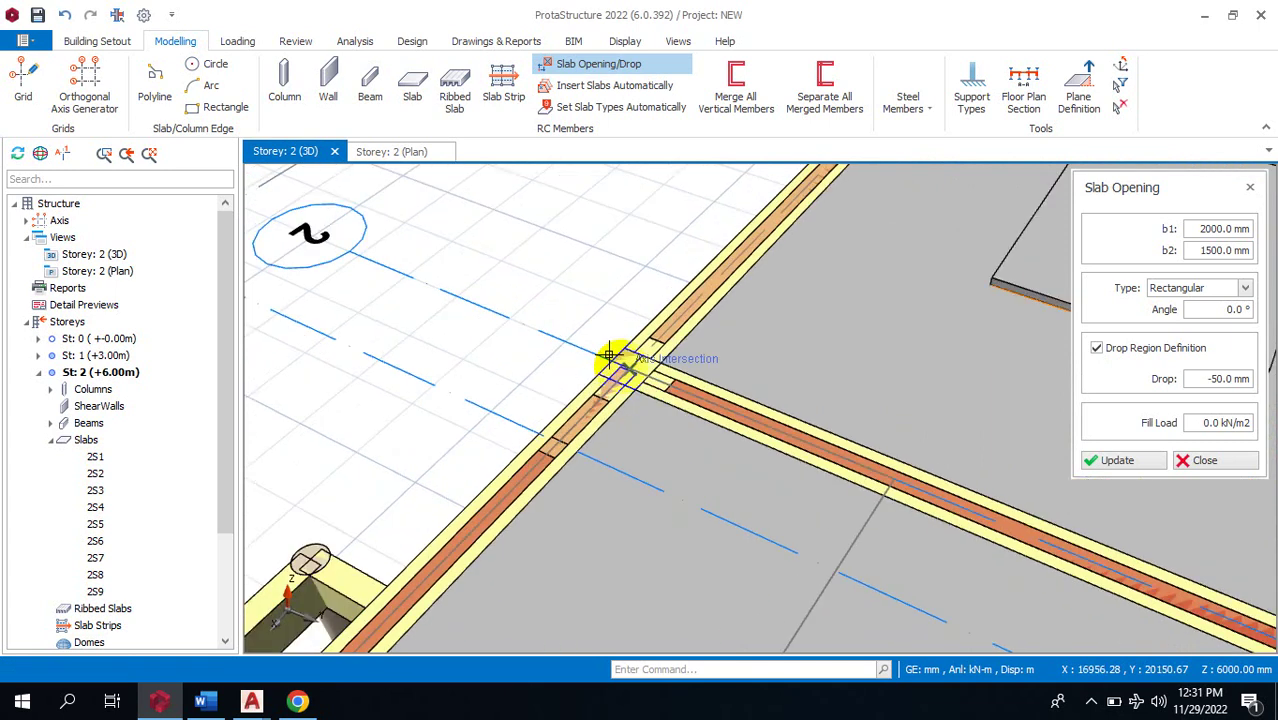
scroll(609, 356, down, 3)
Place the -50 mm drop in the lower slab panel and zoom in to check the sunken recess.
click(690, 563)
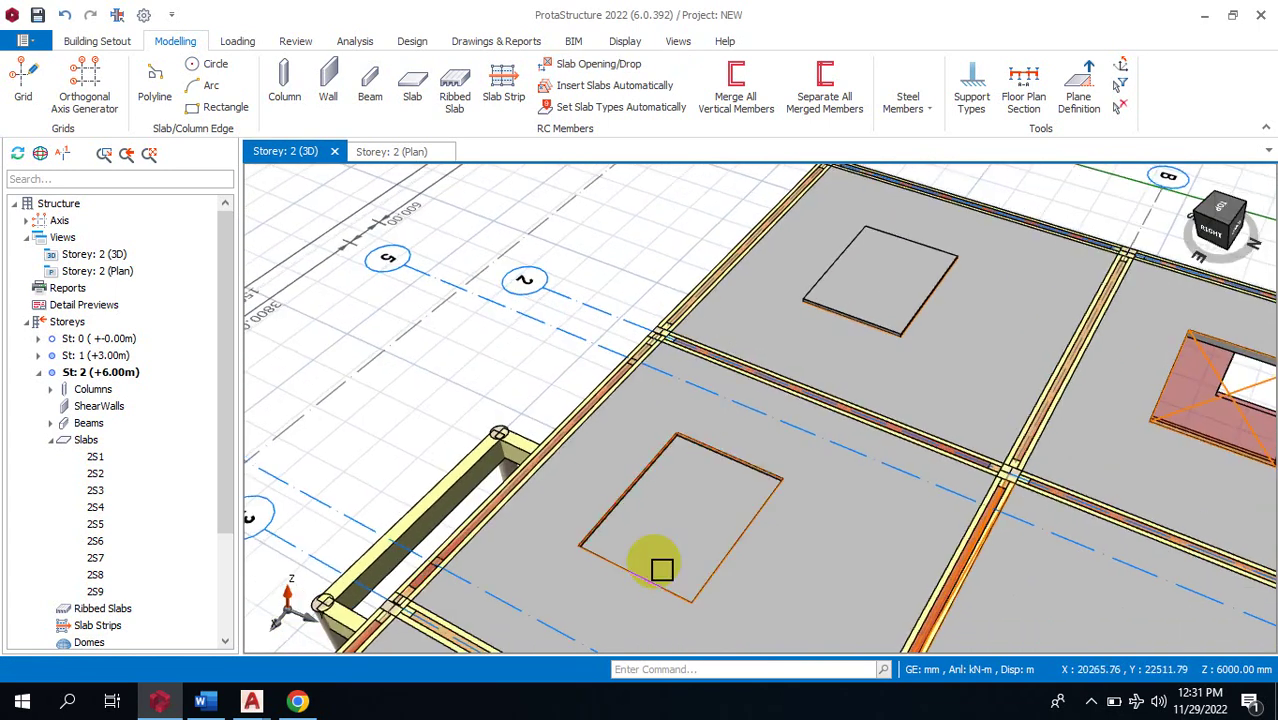
scroll(662, 569, up, 2)
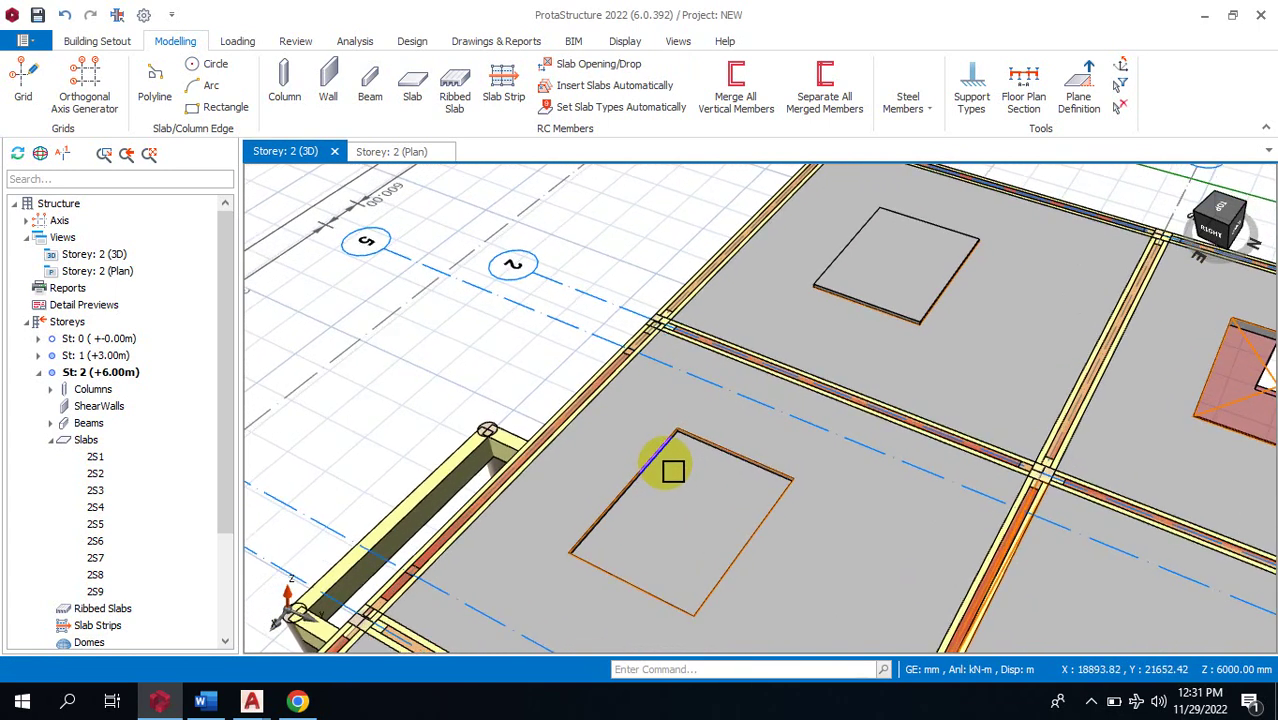
scroll(673, 471, down, 2)
scroll(695, 536, up, 3)
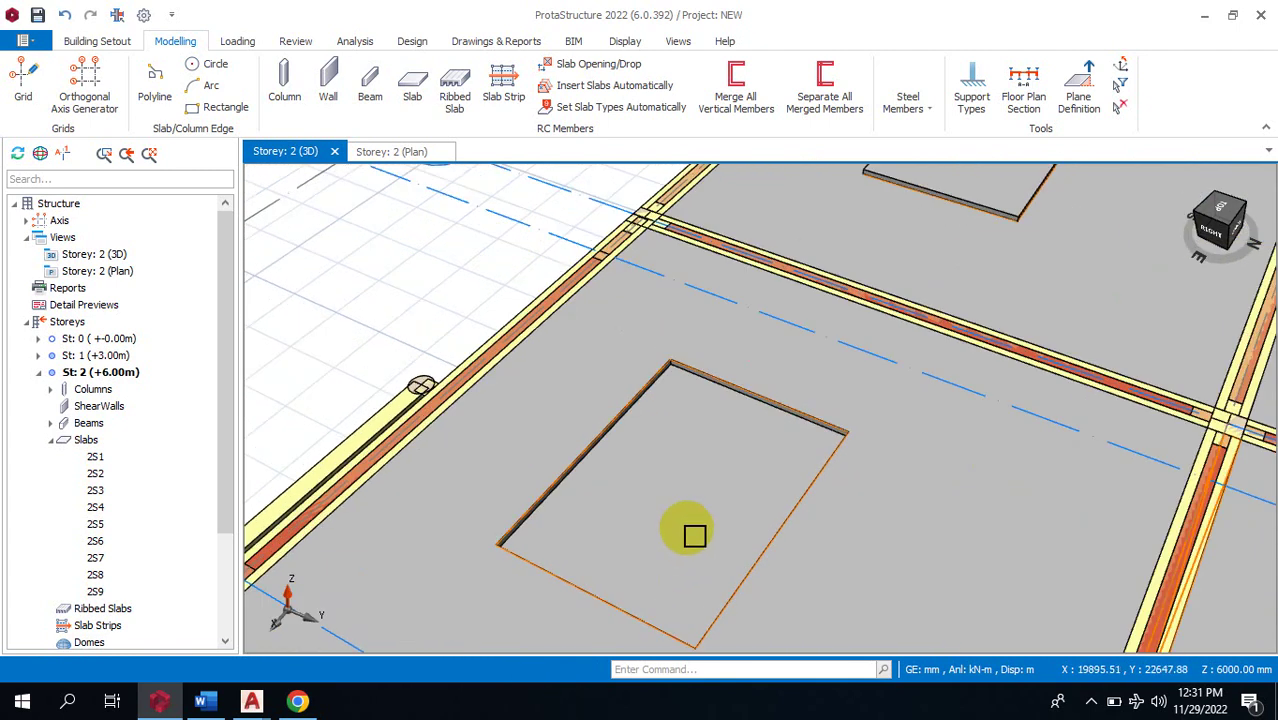
scroll(695, 536, up, 2)
scroll(593, 526, down, 1)
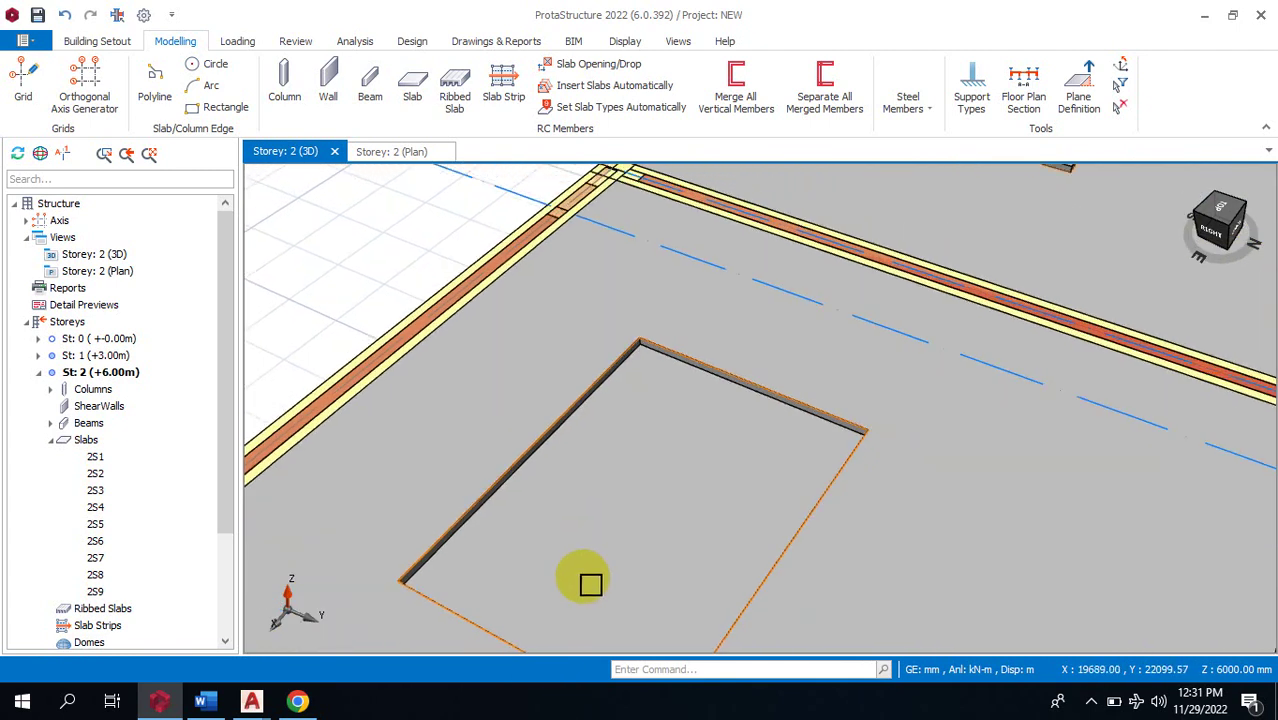
scroll(585, 570, down, 2)
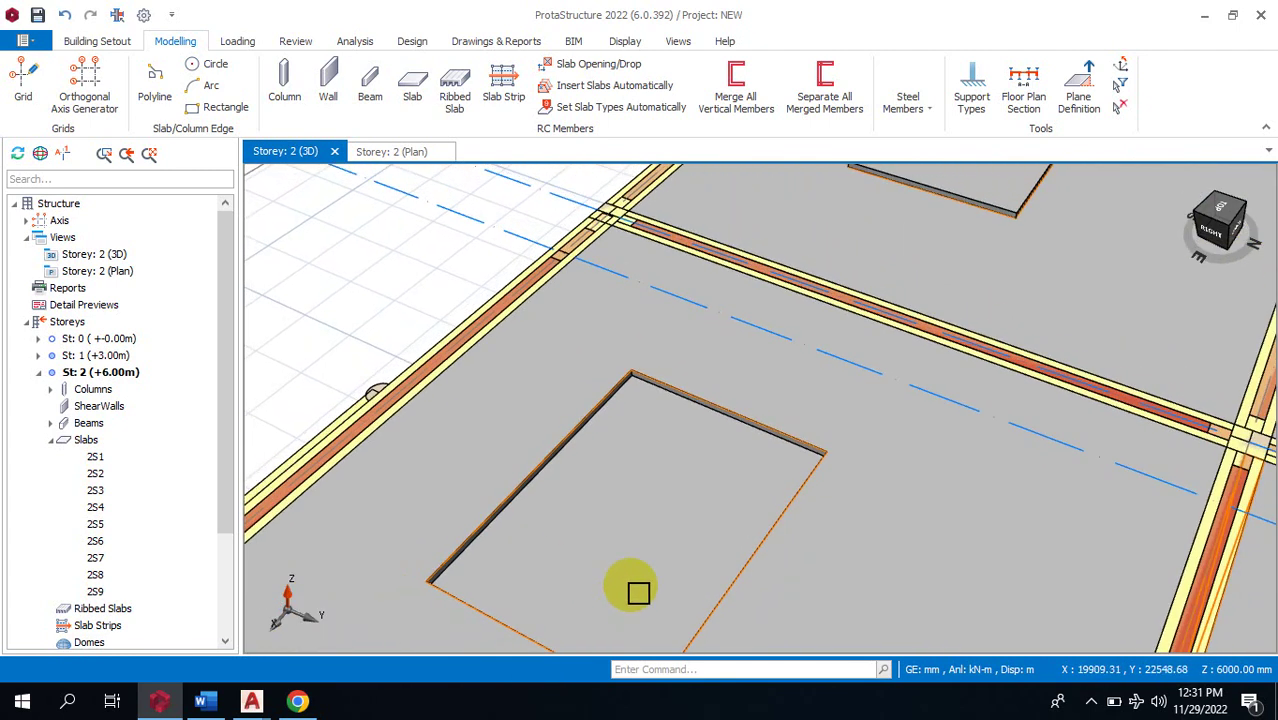
scroll(630, 596, down, 1)
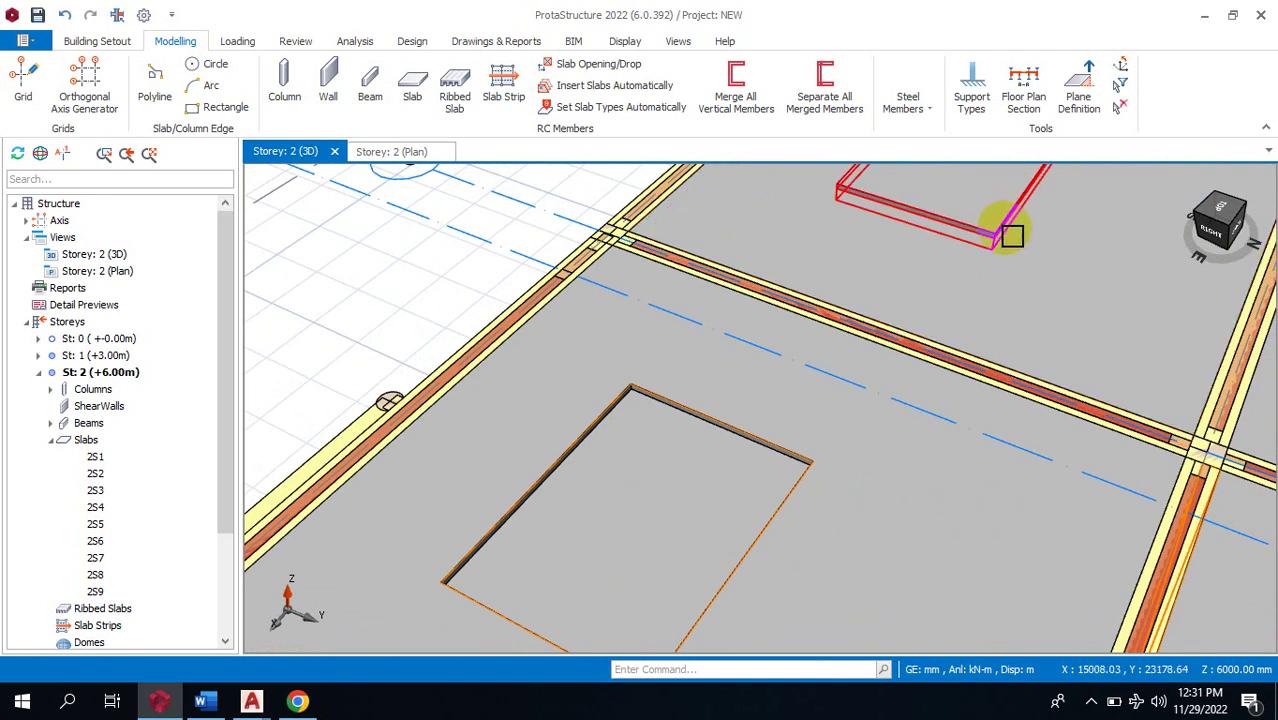
scroll(930, 320, down, 2)
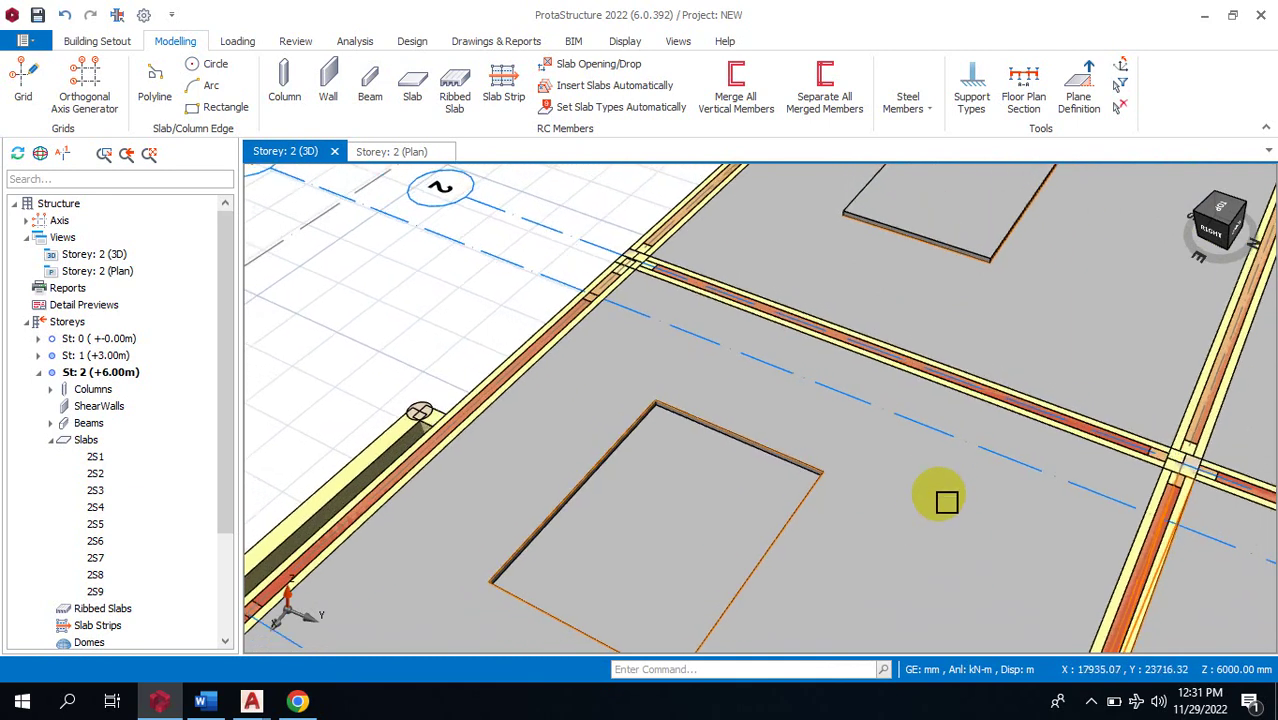
scroll(935, 290, down, 1)
Change the storey 2 slab's drop type to Circular in the Slab Opening/Drop settings.
click(961, 265)
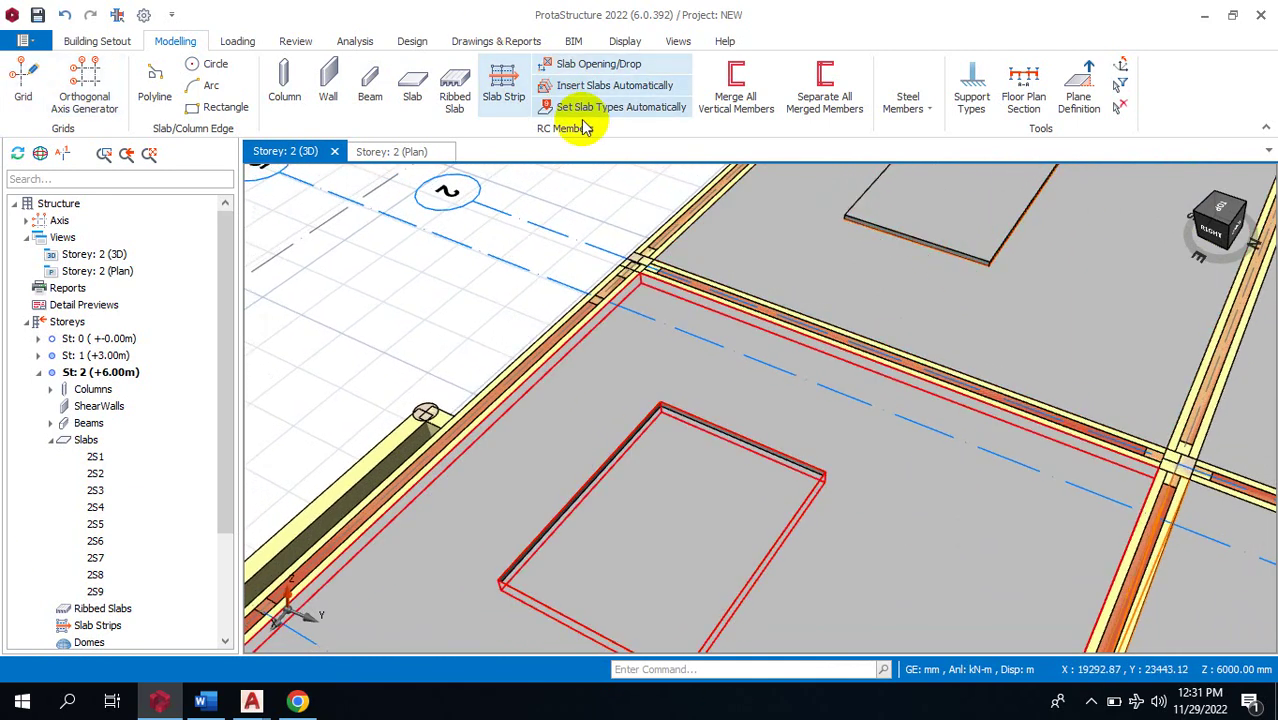
click(598, 64)
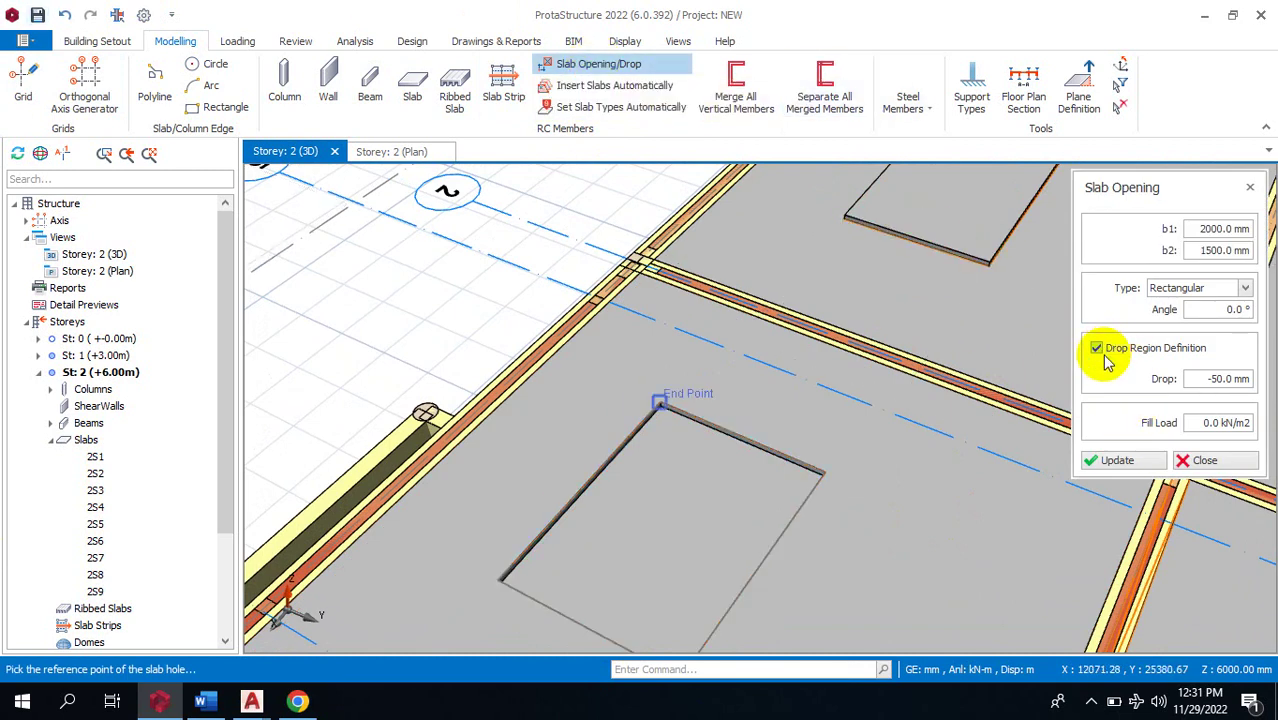
click(1245, 289)
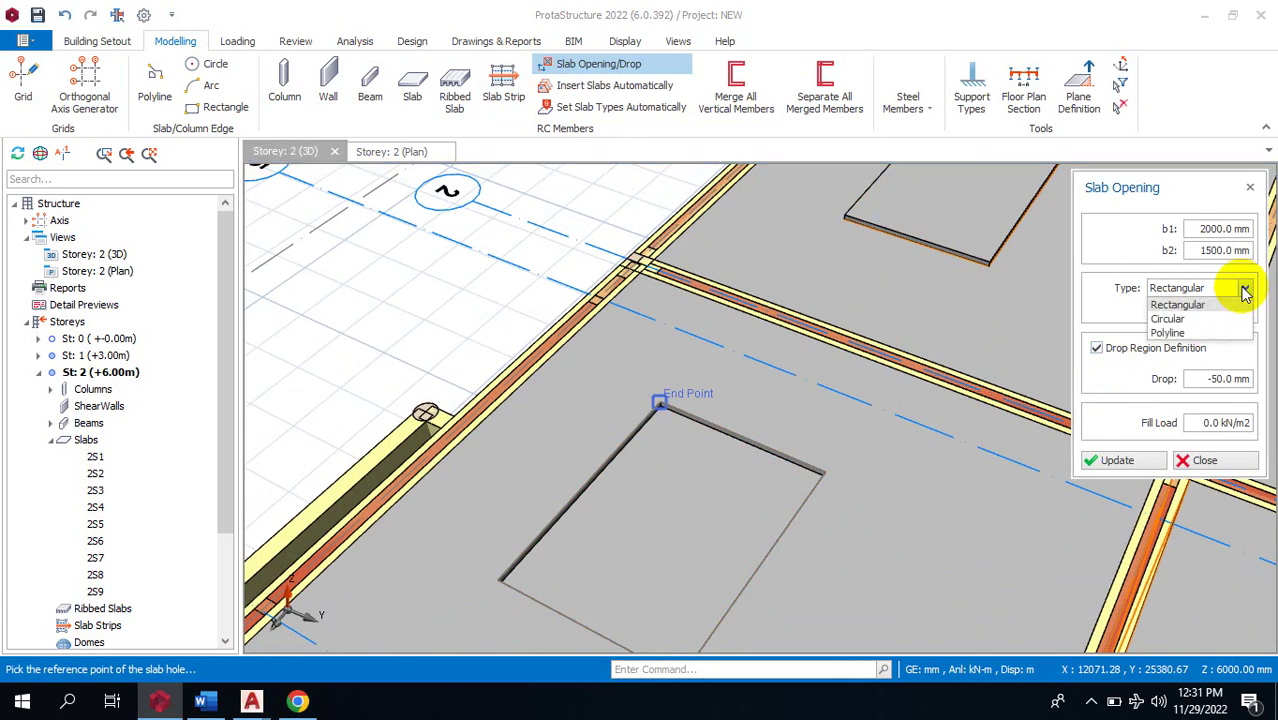
click(1192, 320)
scroll(713, 314, down, 5)
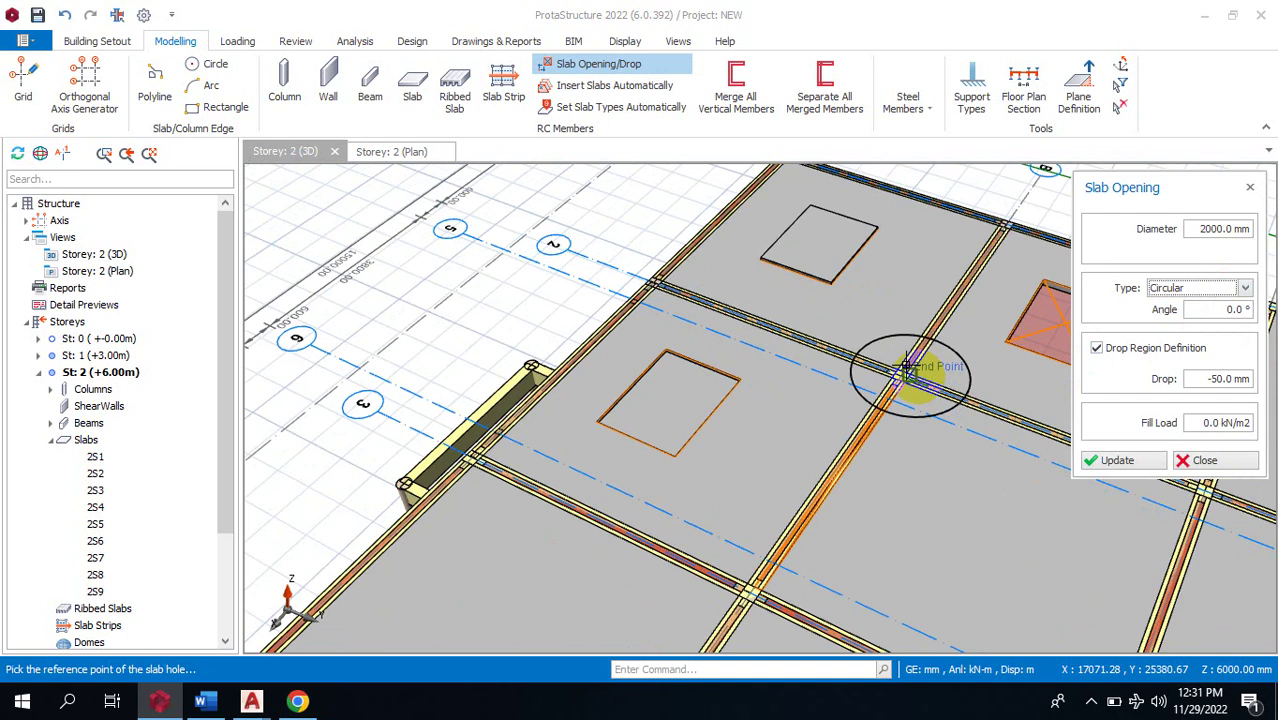
scroll(908, 370, up, 7)
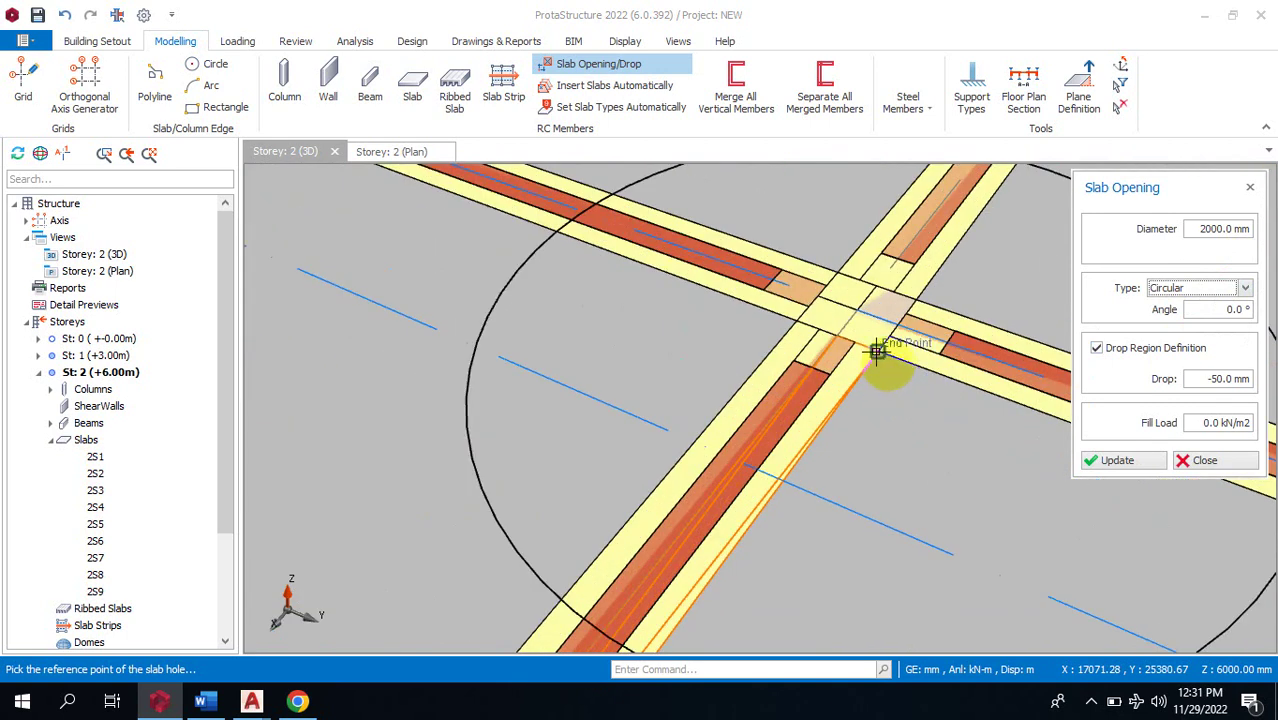
Place the 2000 mm circular drop at offset 1300, 200 from the beam end point.
click(872, 347)
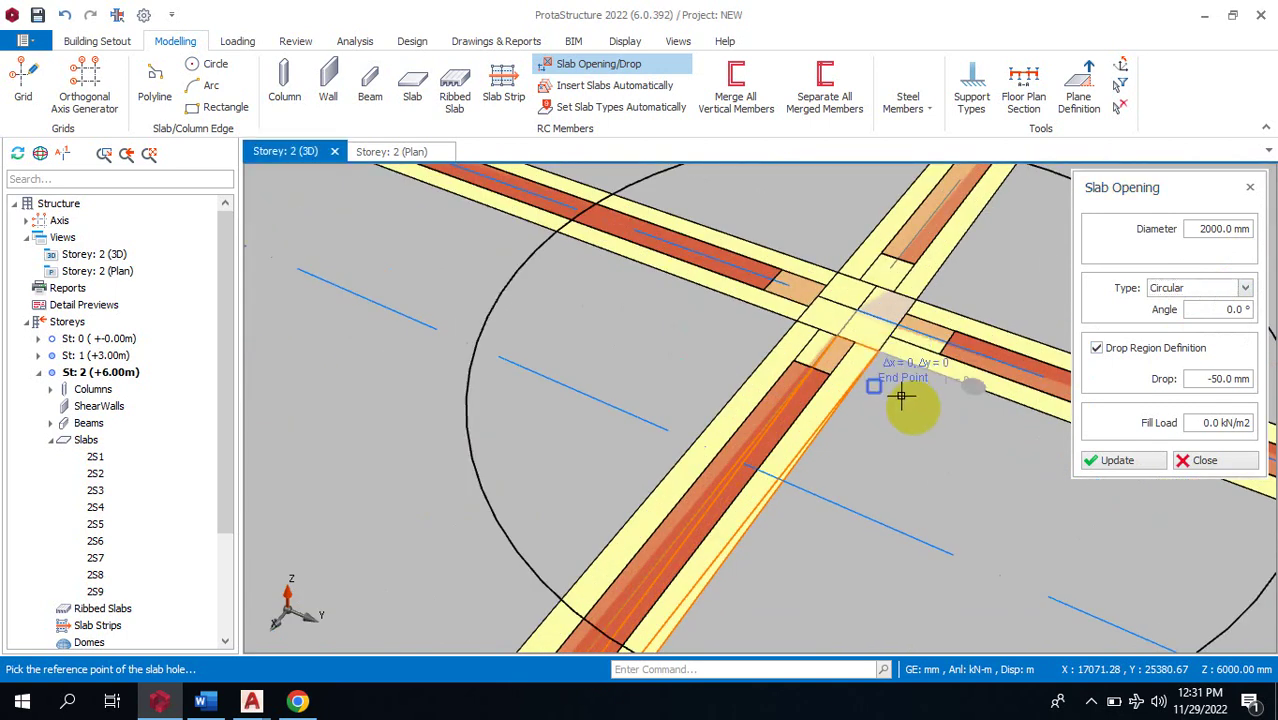
click(944, 452)
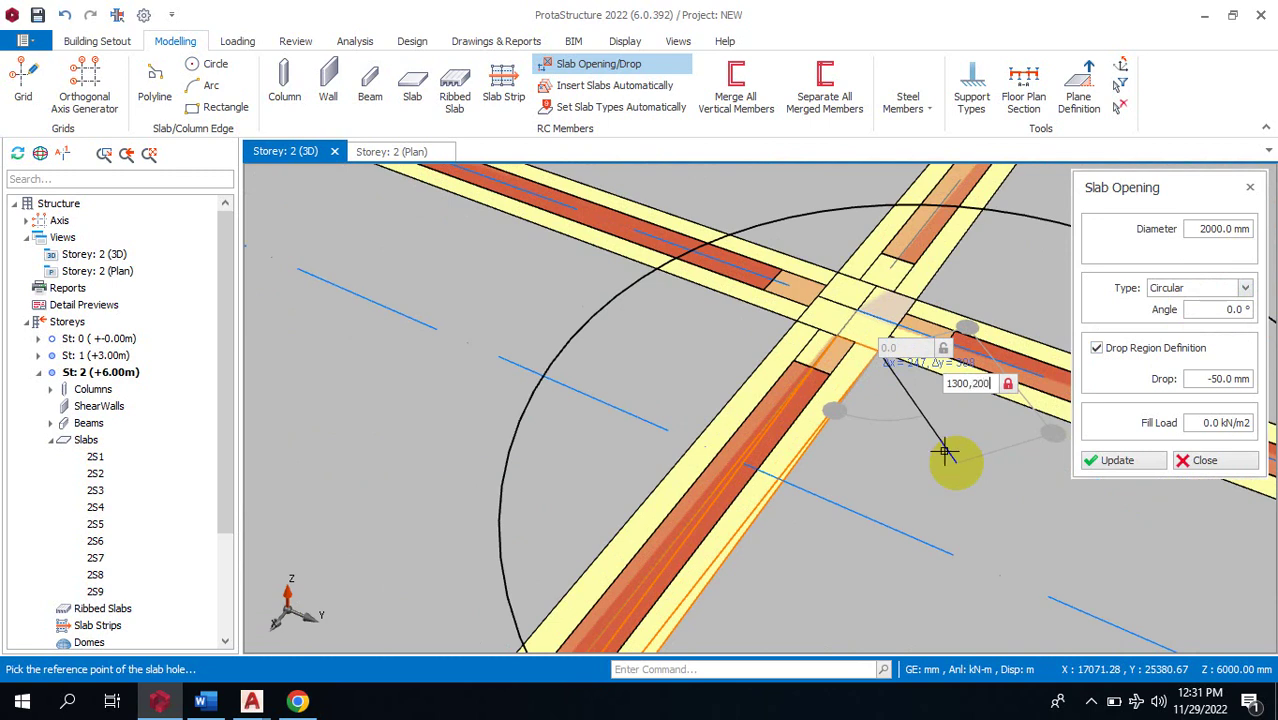
click(945, 453)
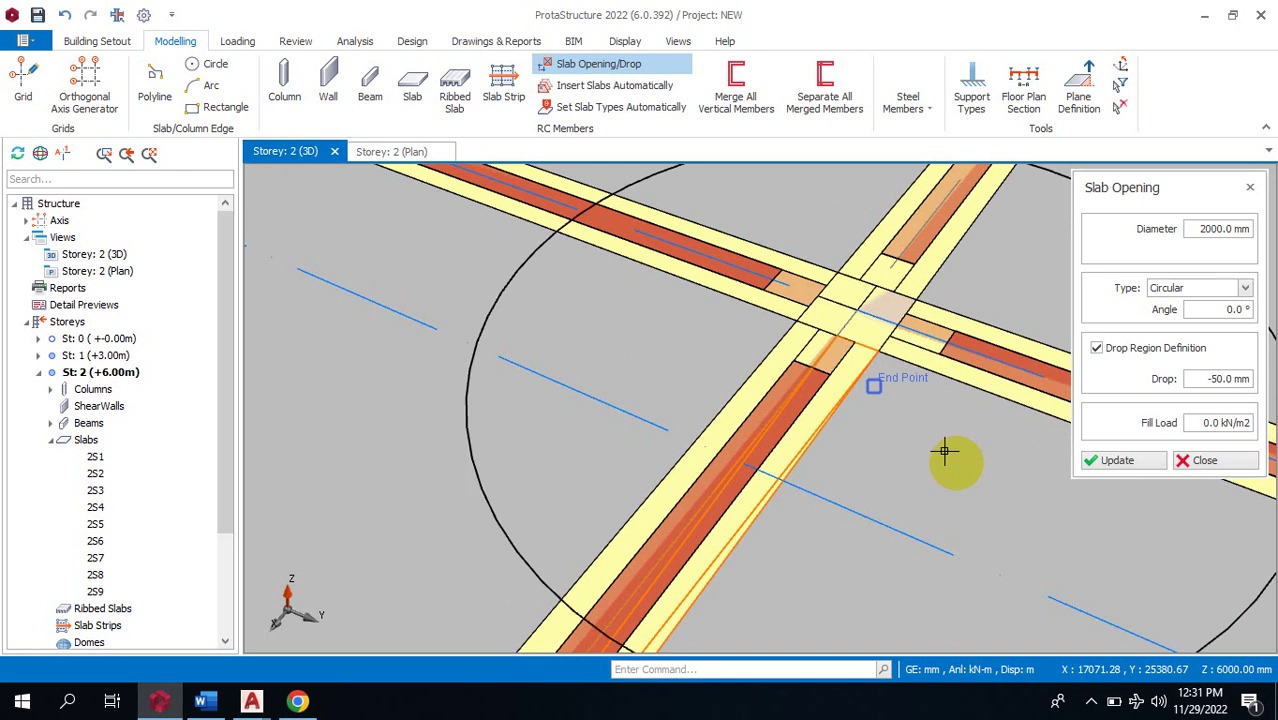
scroll(662, 362, down, 5)
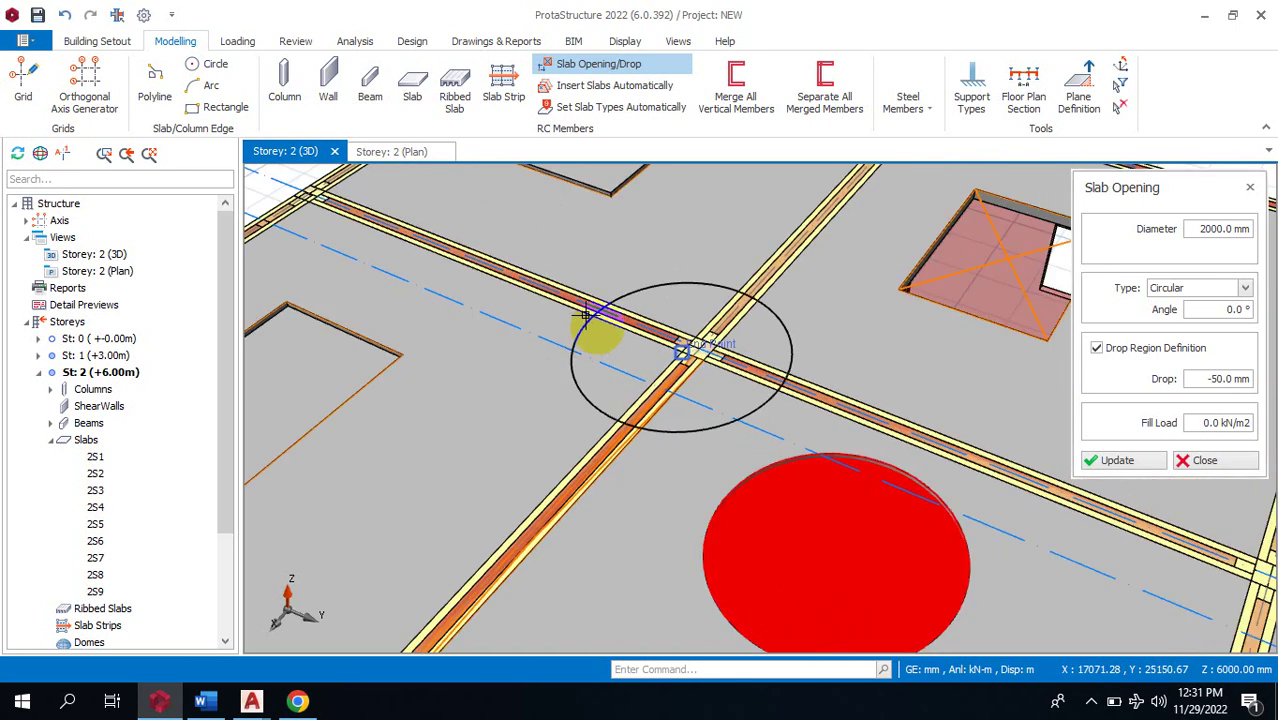
Close the Slab Opening panel and select the beam beside the circular drop.
scroll(585, 315, down, 2)
key(Escape)
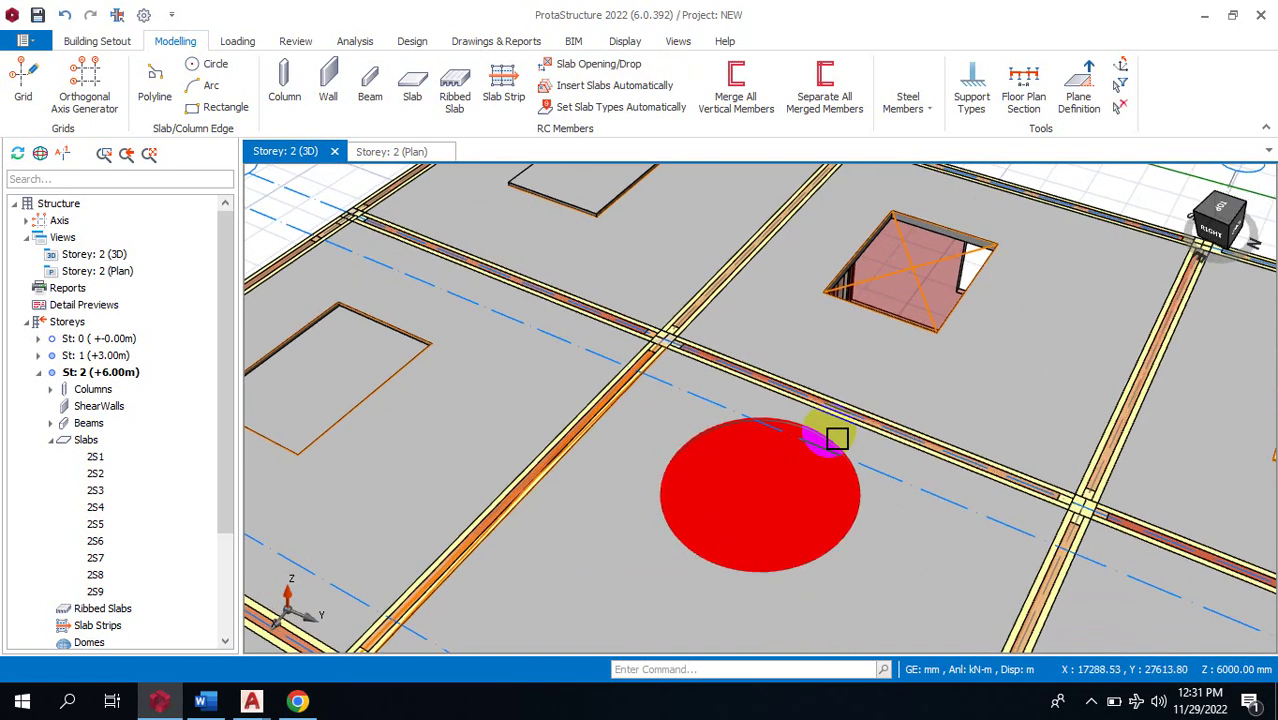
scroll(837, 438, up, 5)
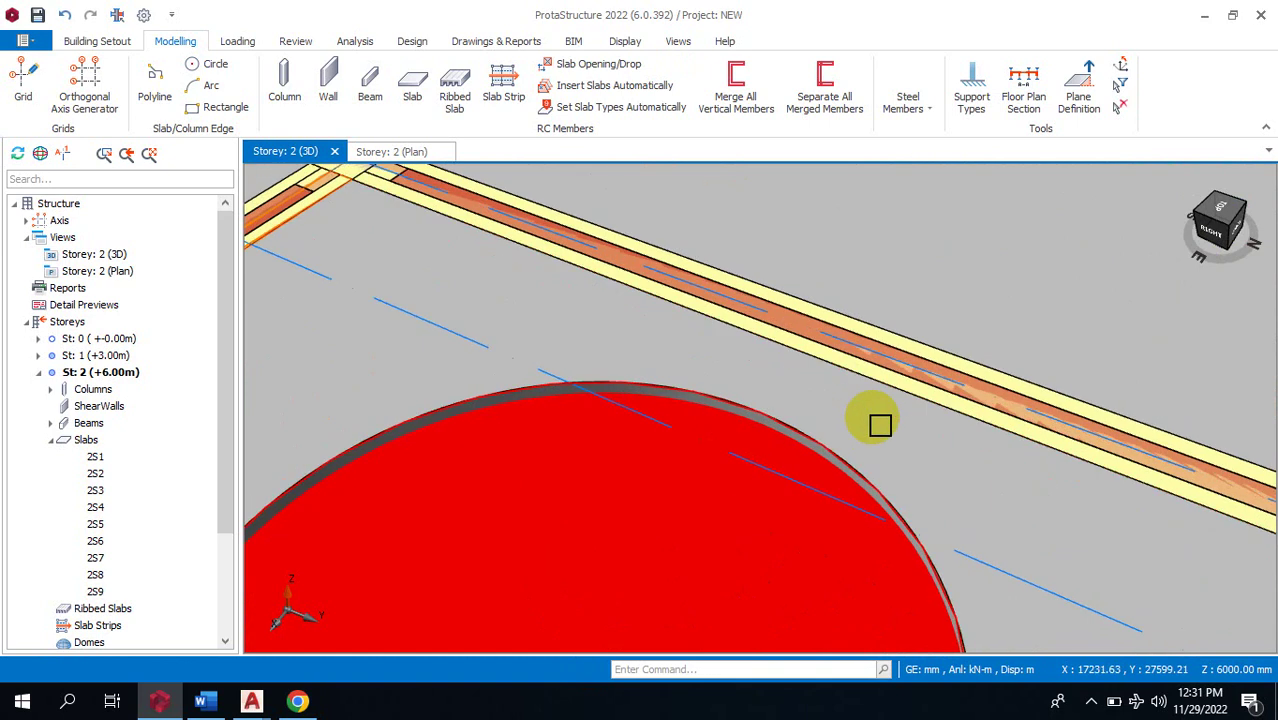
scroll(910, 400, down, 3)
scroll(846, 383, up, 2)
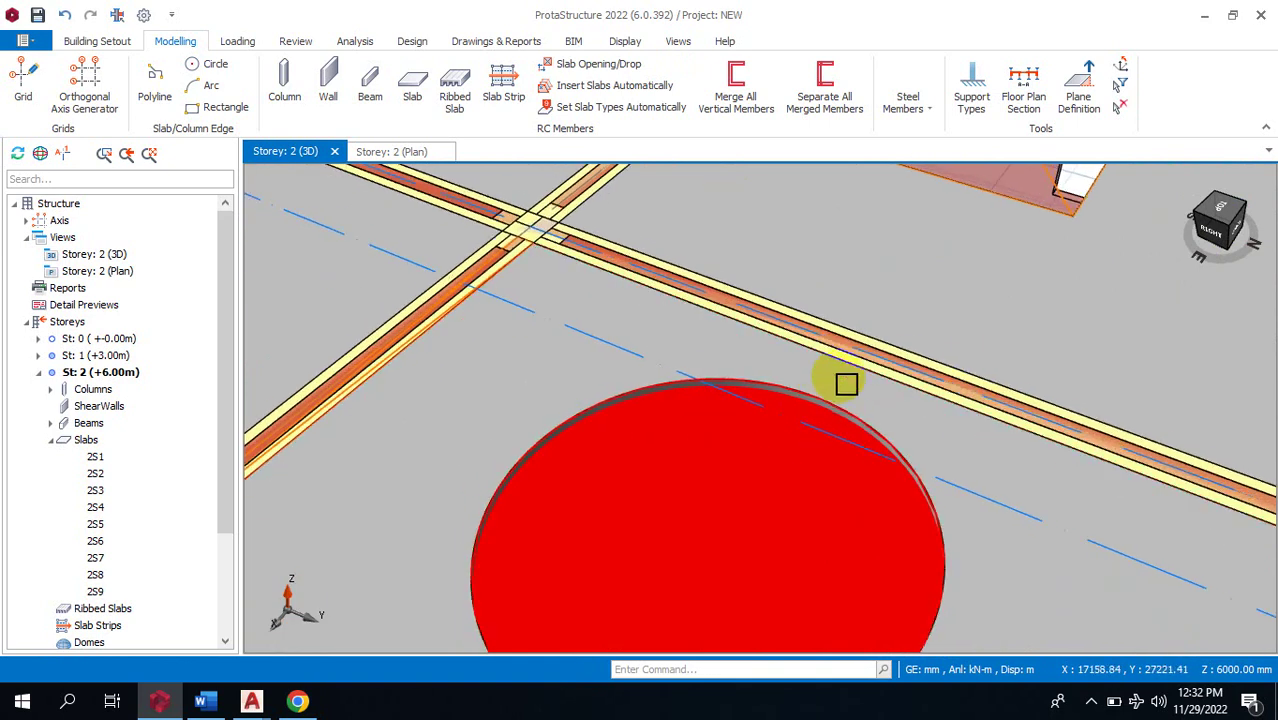
scroll(846, 383, down, 1)
click(838, 400)
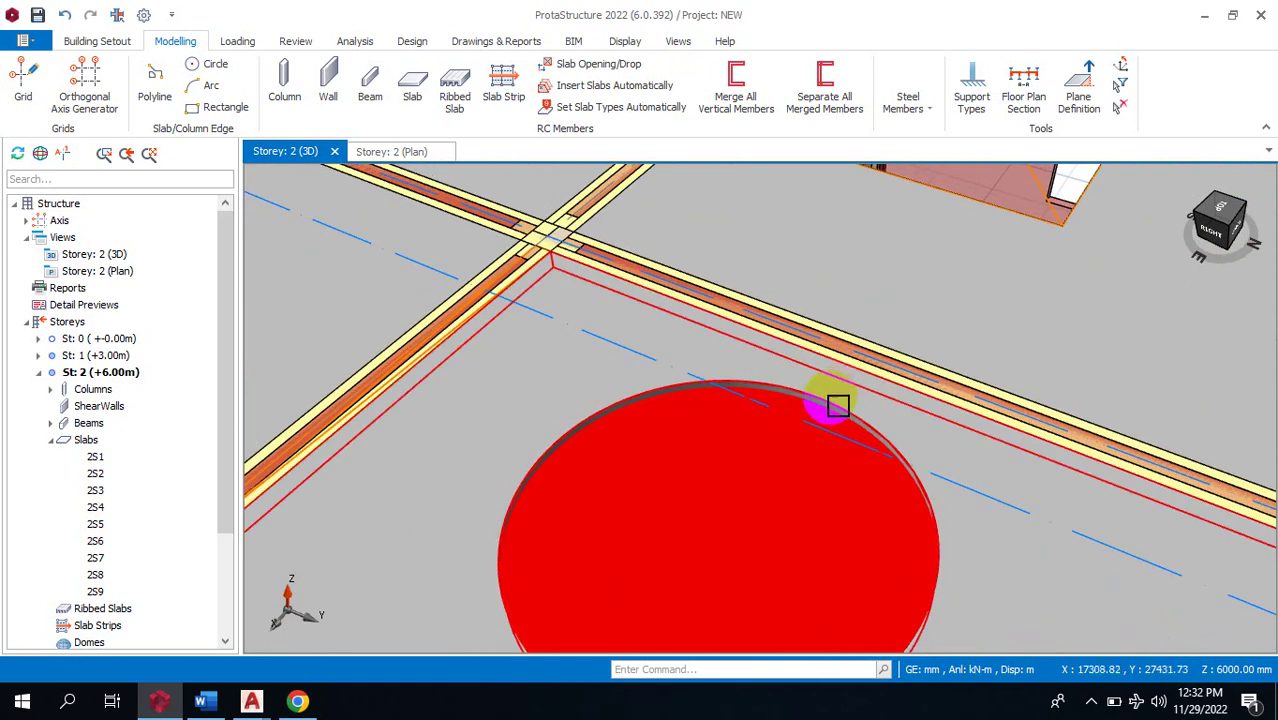
Orbit and zoom the 3D view to inspect the red circular drop and slab 2S5.
scroll(879, 365, down, 1)
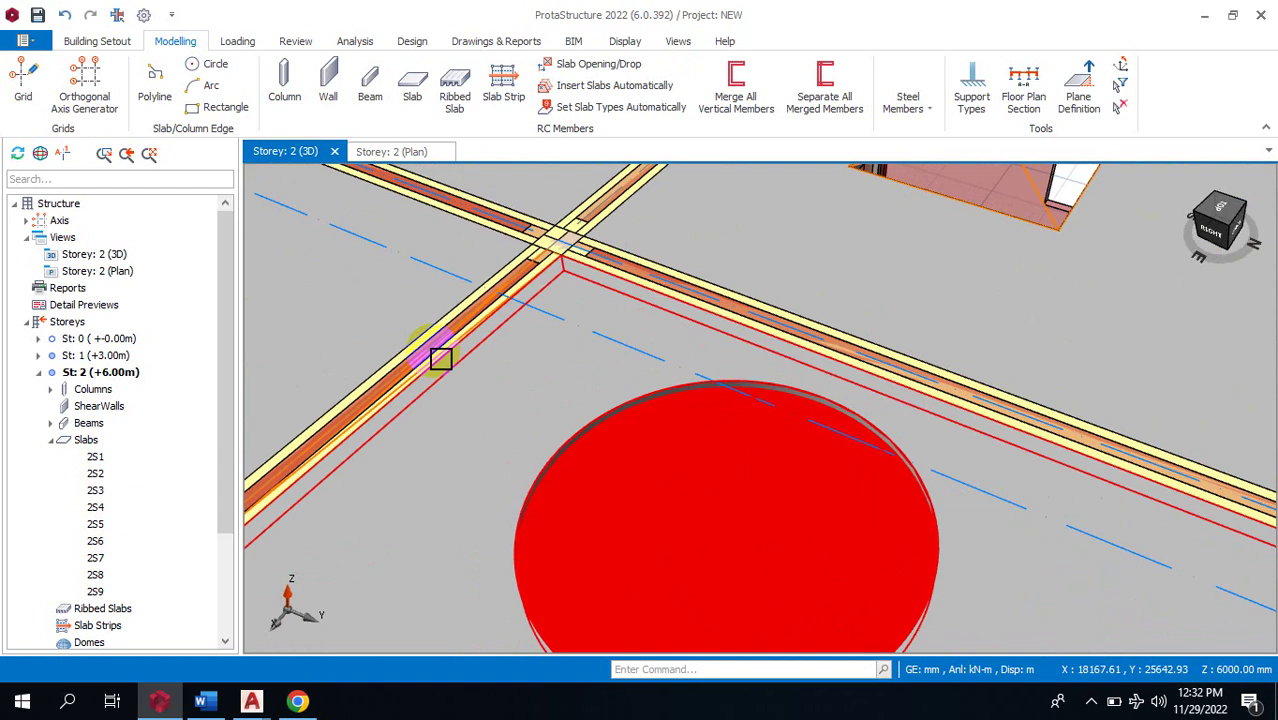
scroll(719, 359, down, 2)
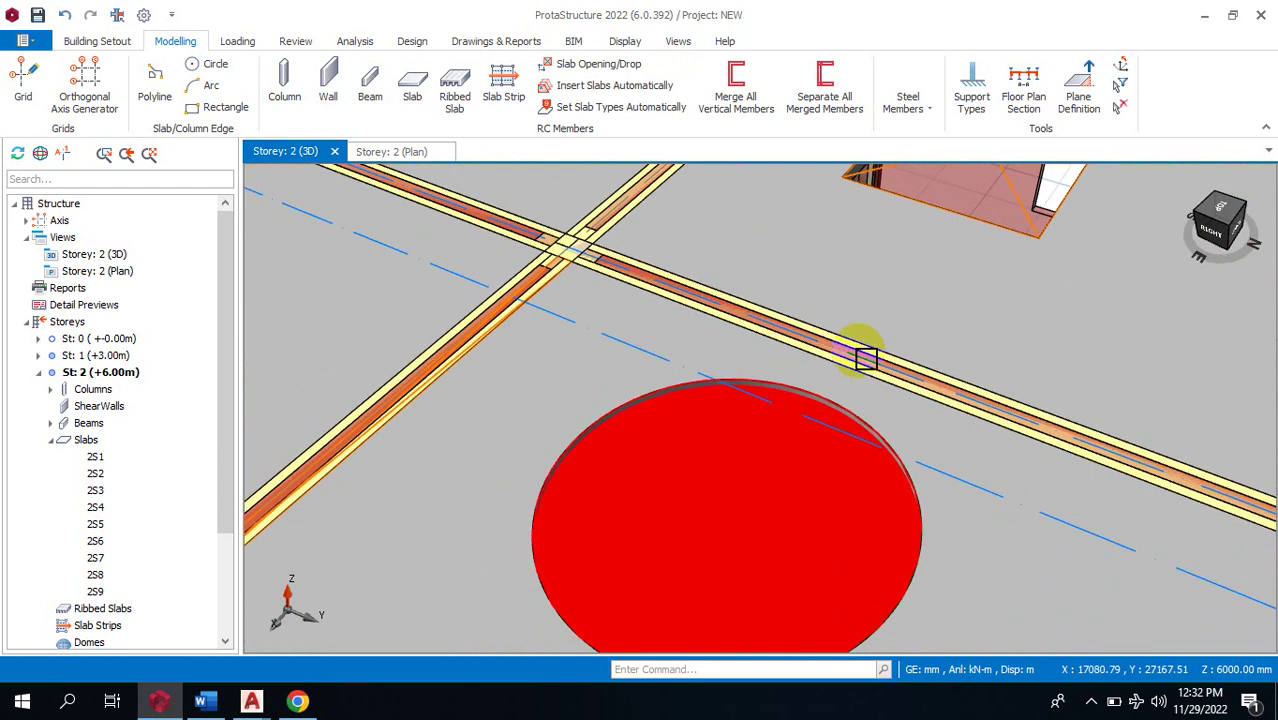
scroll(579, 277, down, 1)
mouse_move(585, 268)
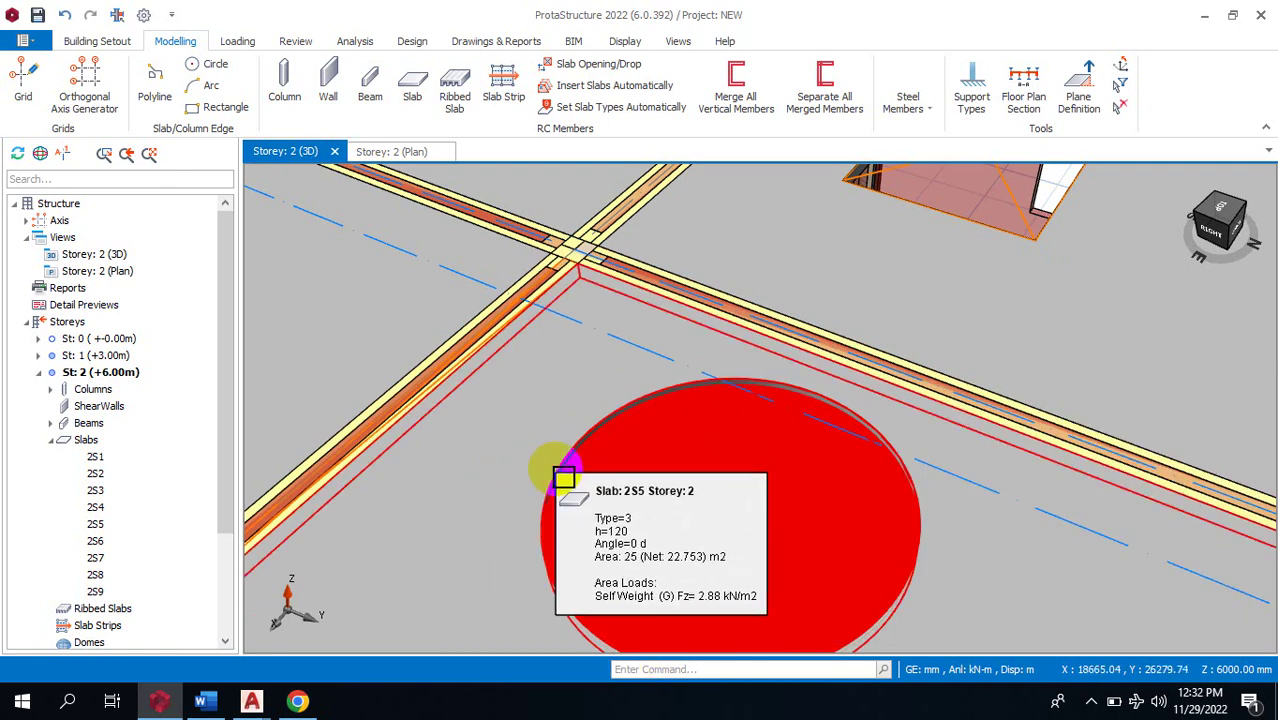
drag(556, 470, 933, 340)
scroll(946, 374, down, 6)
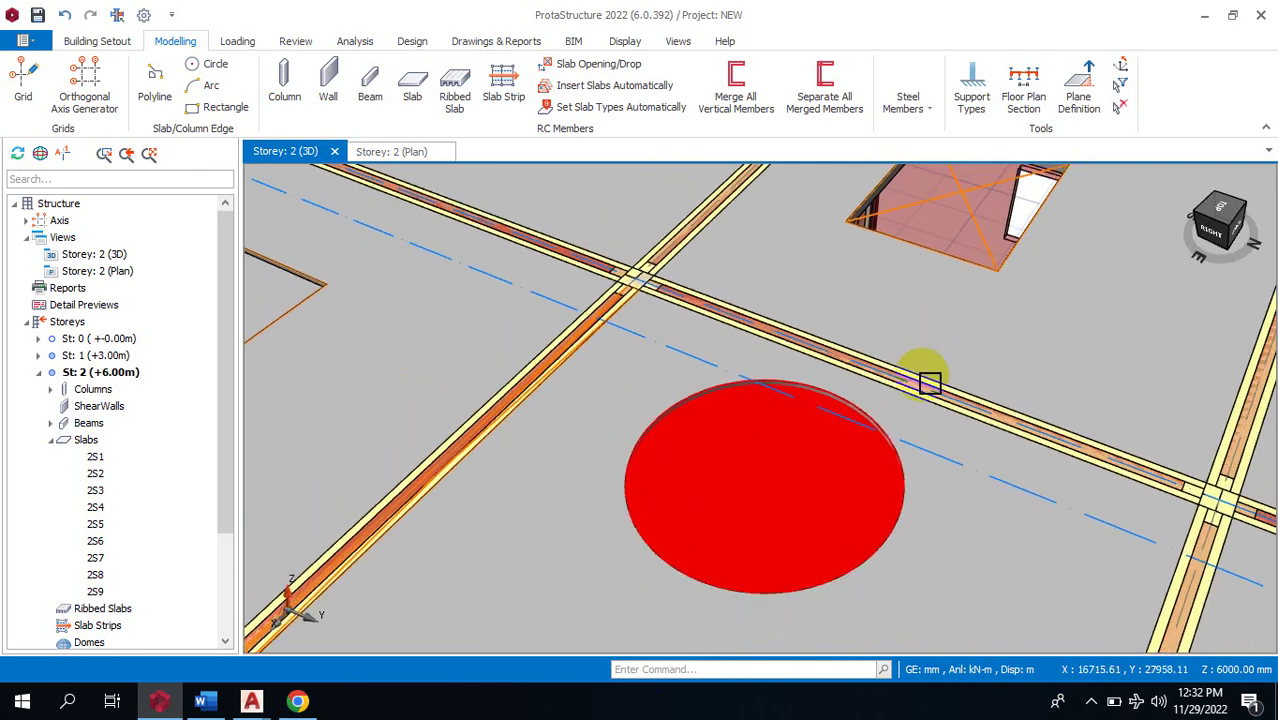
scroll(890, 418, up, 3)
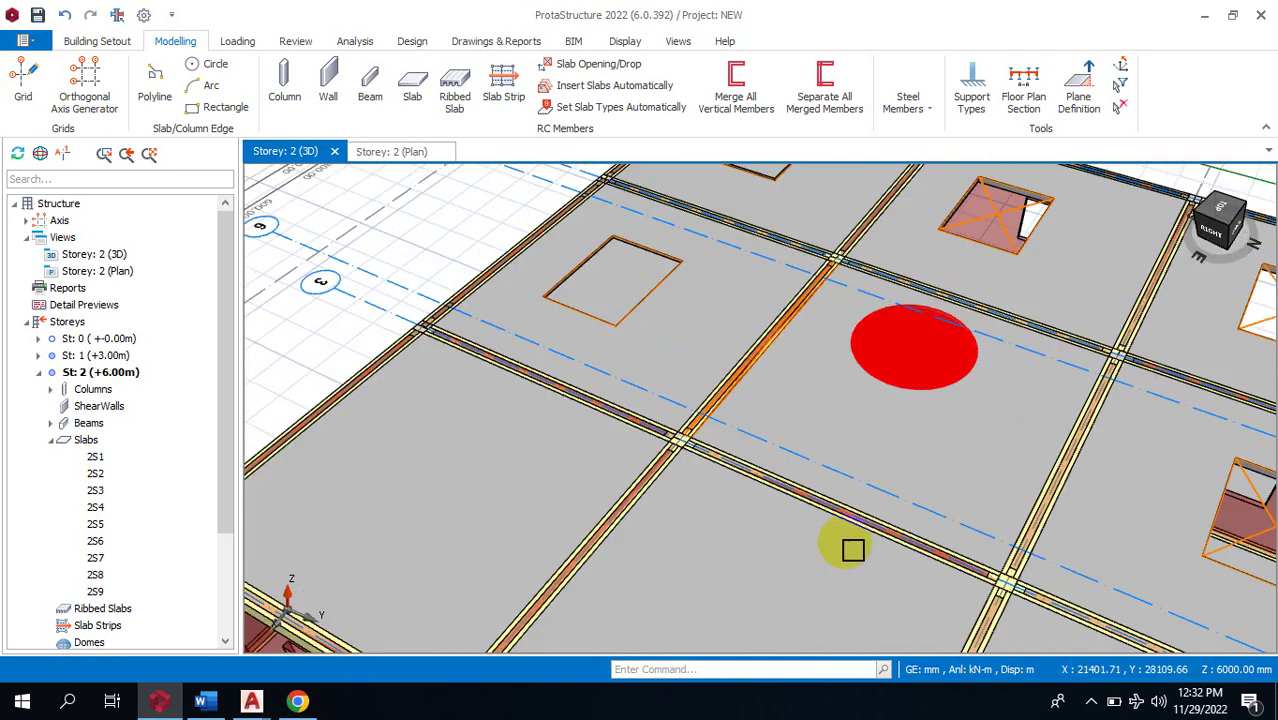
drag(850, 542, 839, 294)
scroll(662, 220, up, 2)
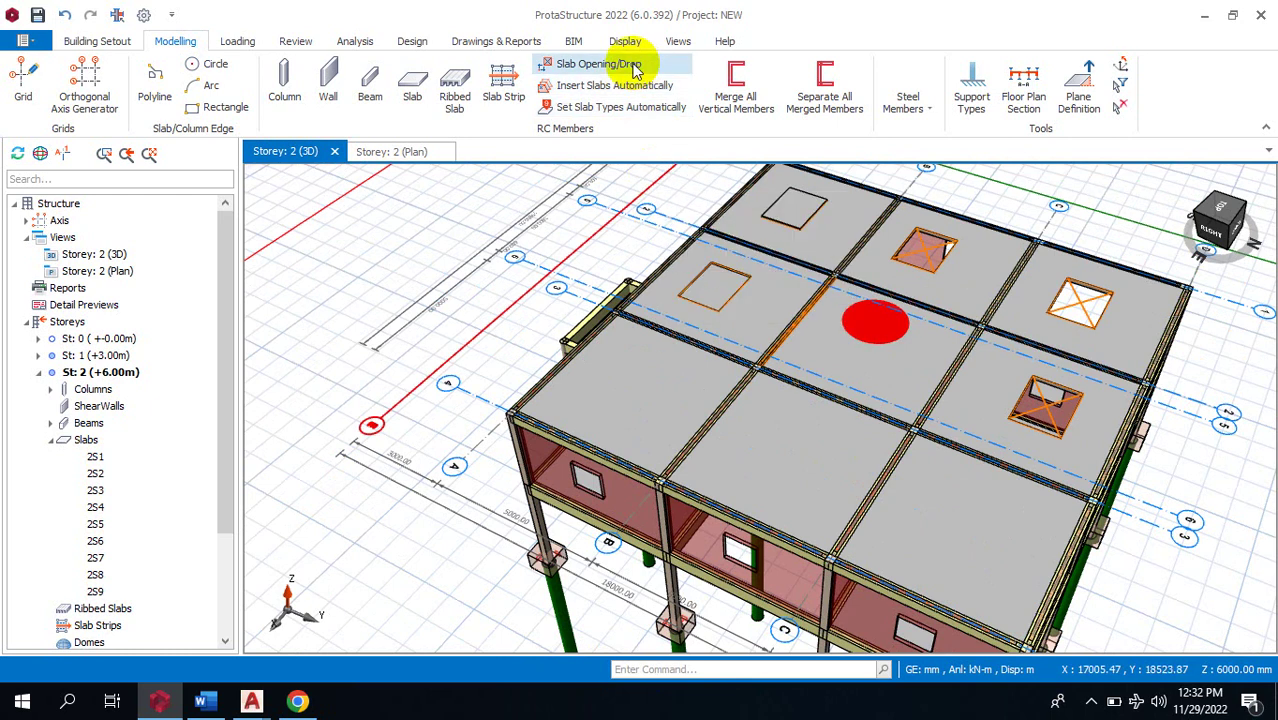
click(634, 68)
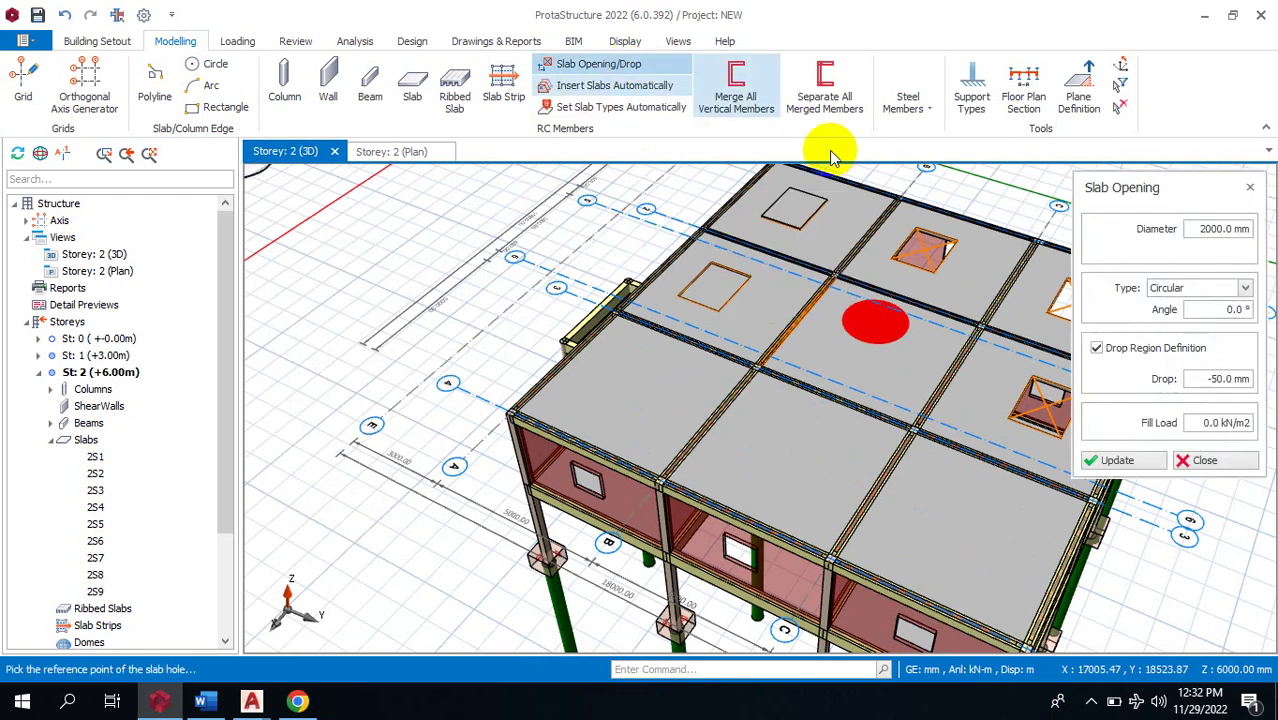
click(1246, 289)
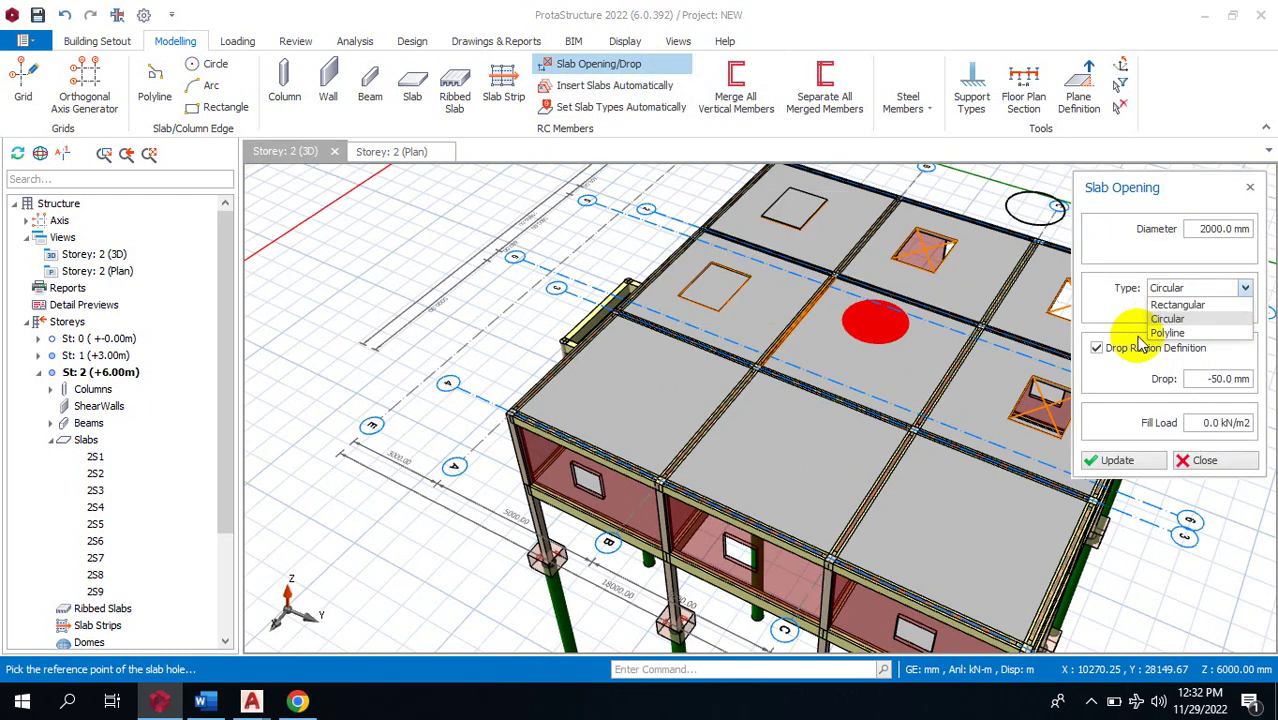
click(1167, 332)
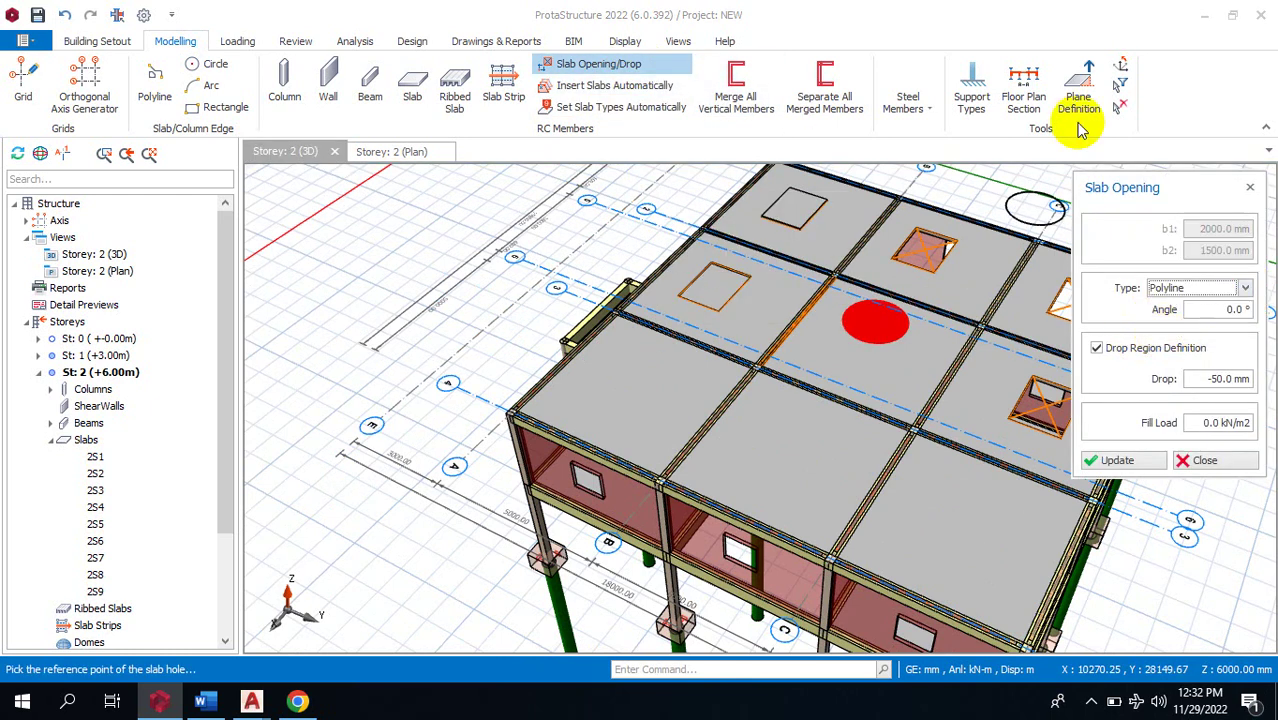
click(1097, 348)
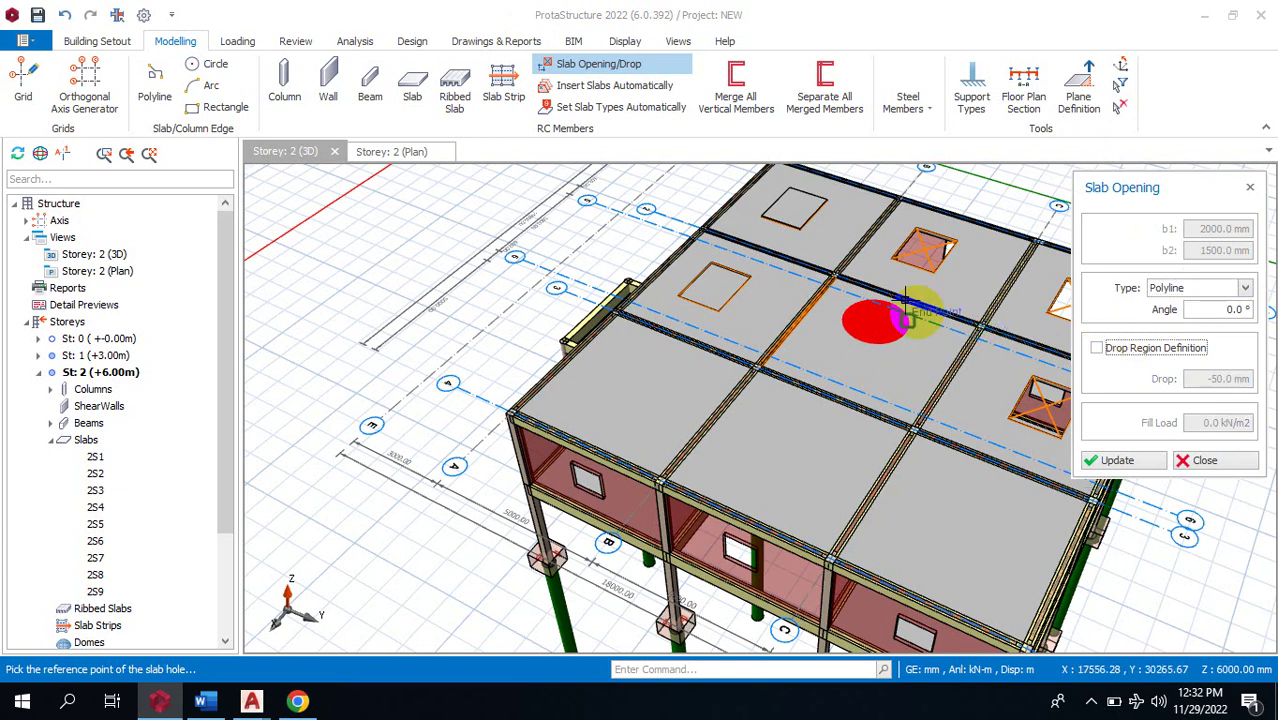
scroll(915, 310, up, 3)
scroll(940, 260, down, 4)
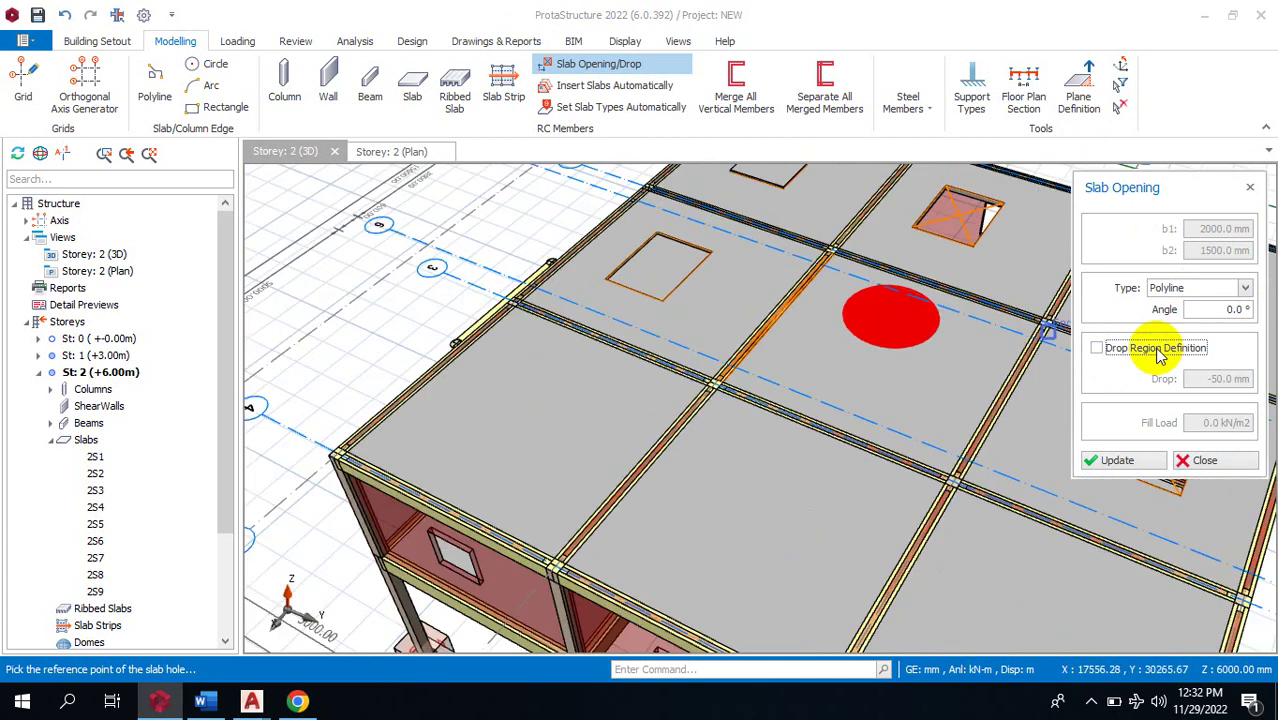
click(1246, 290)
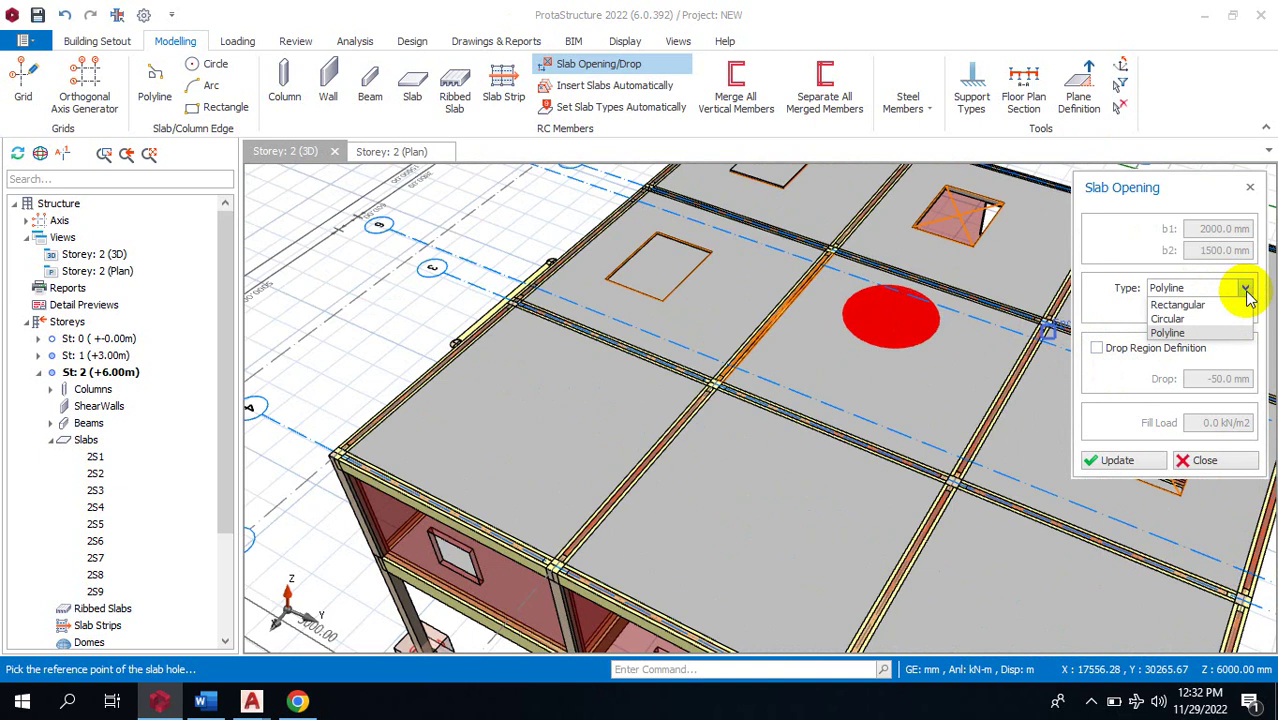
click(1168, 333)
scroll(705, 365, up, 4)
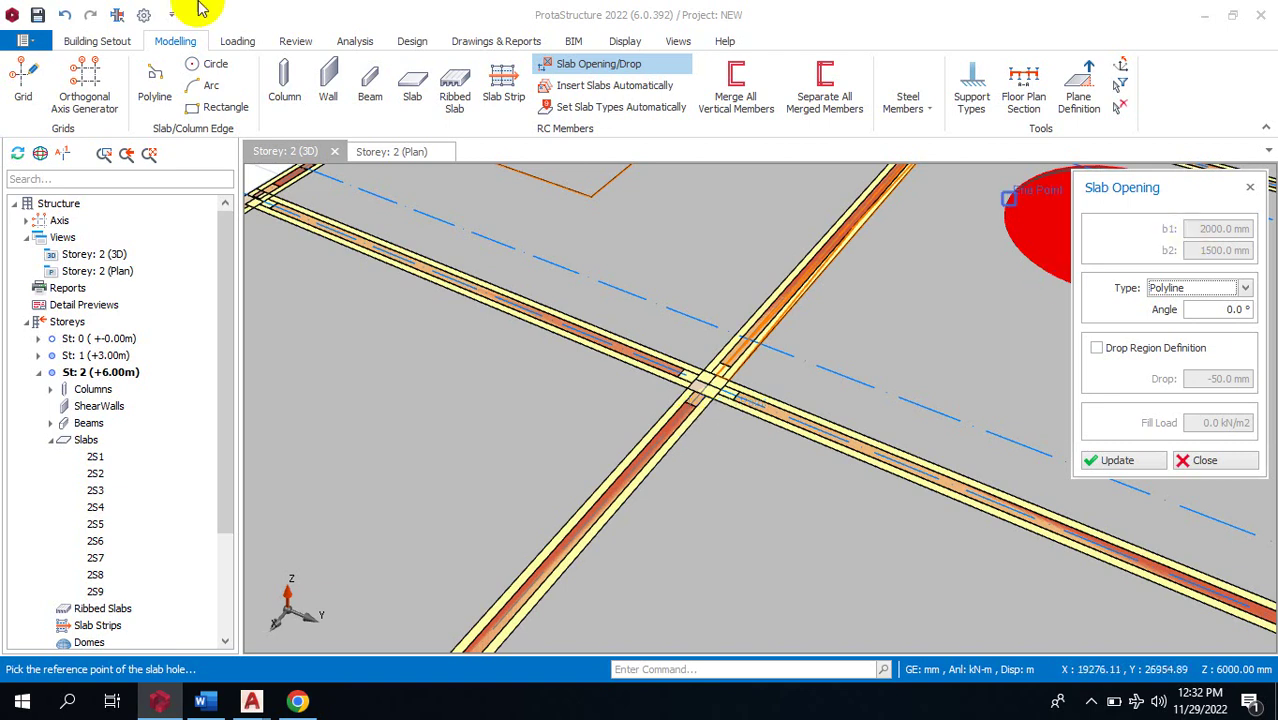
click(1245, 290)
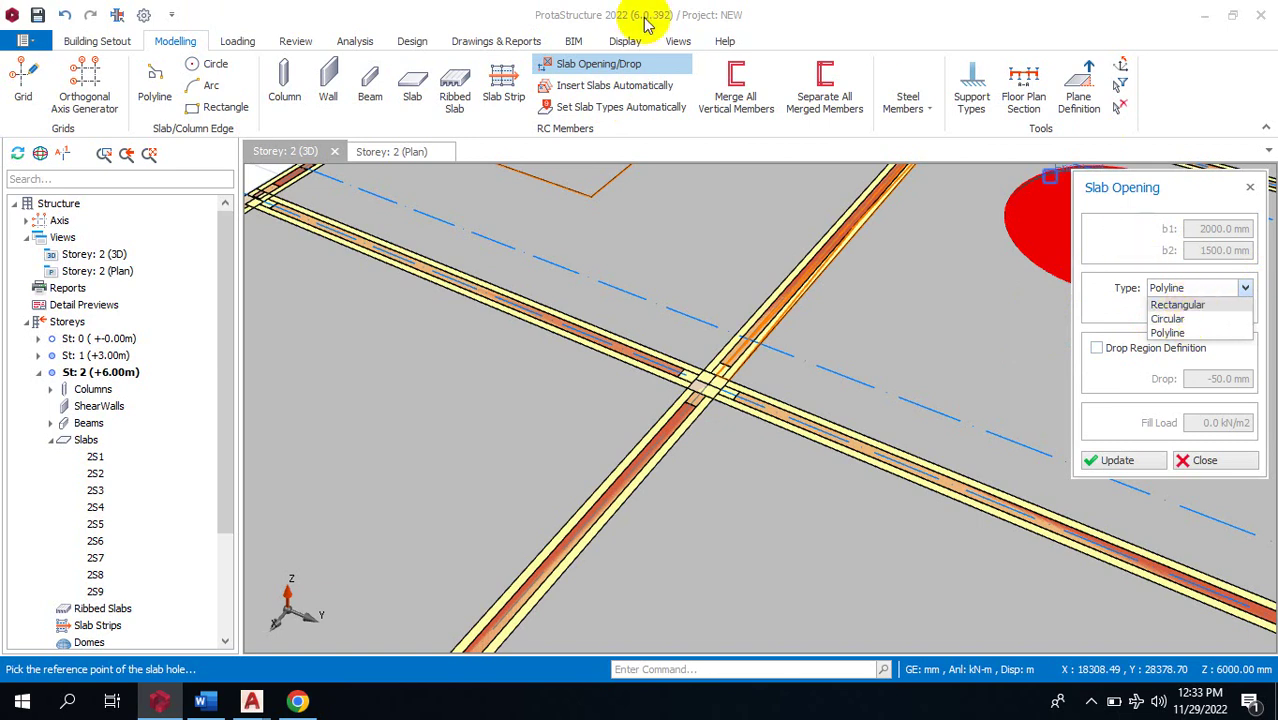
key(Escape)
key(Escape)
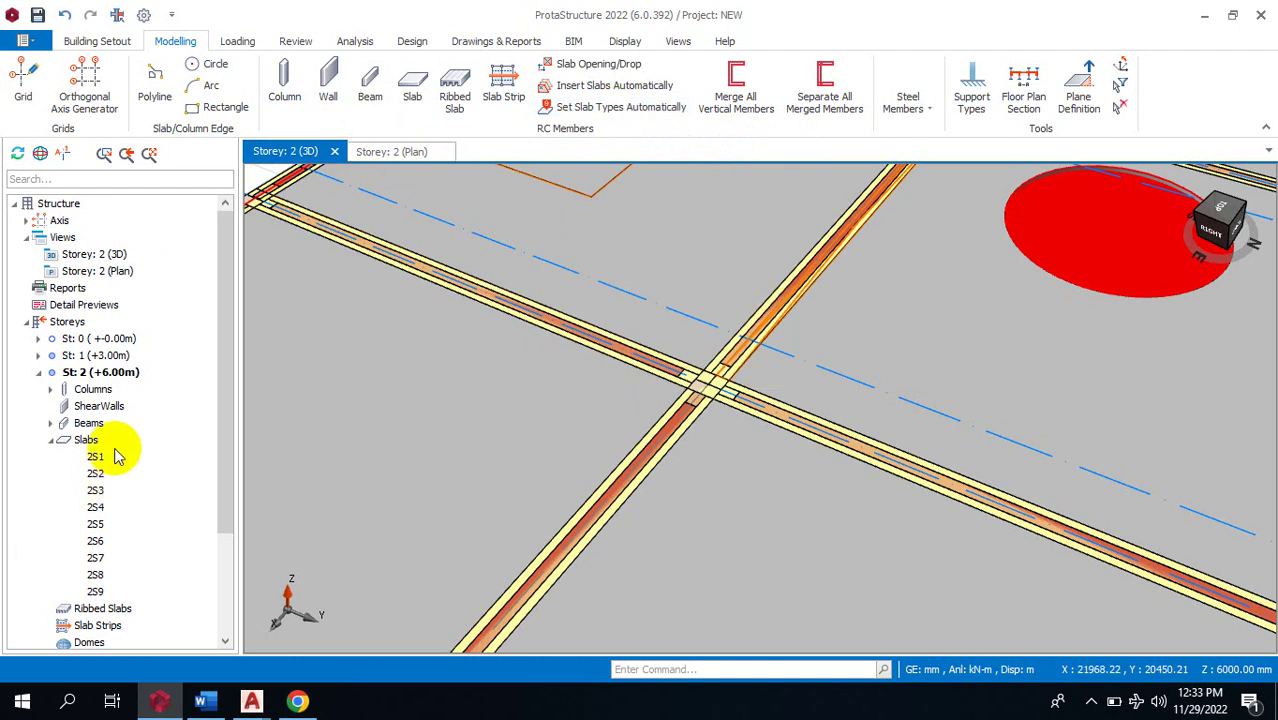
Make storey St: 1 the active storey in the plan view.
double_click(85, 354)
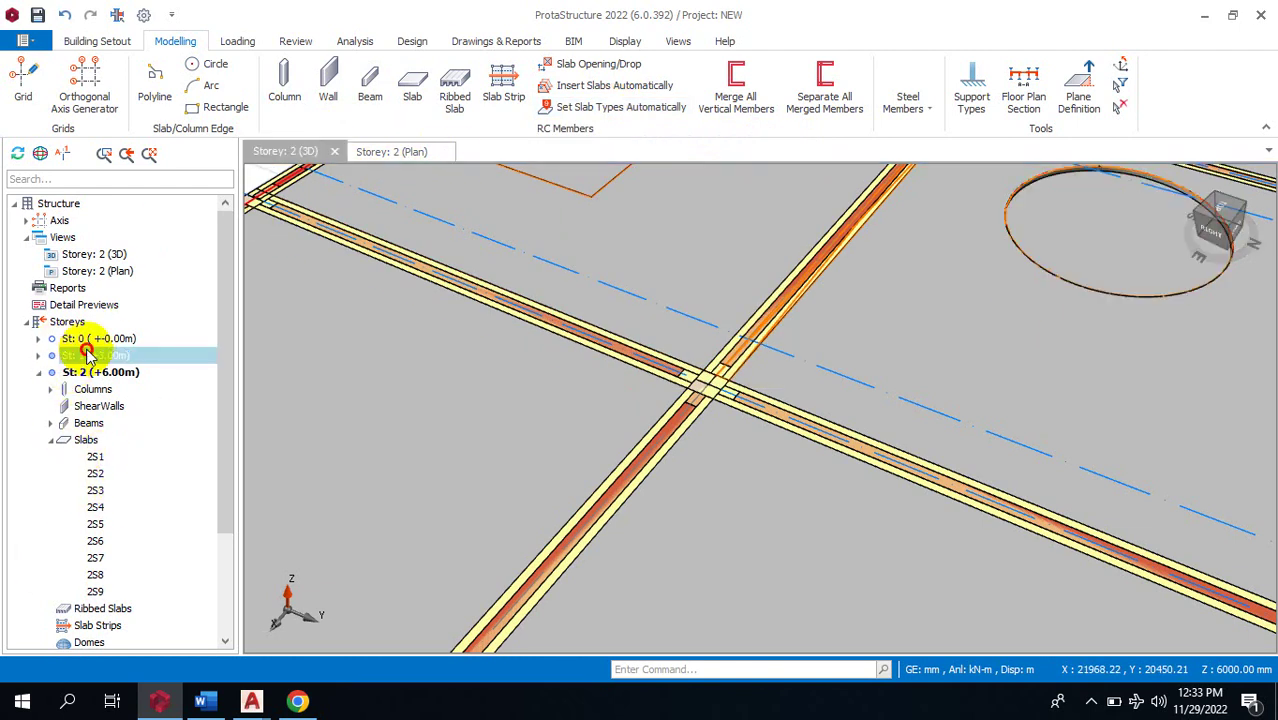
scroll(613, 371, down, 2)
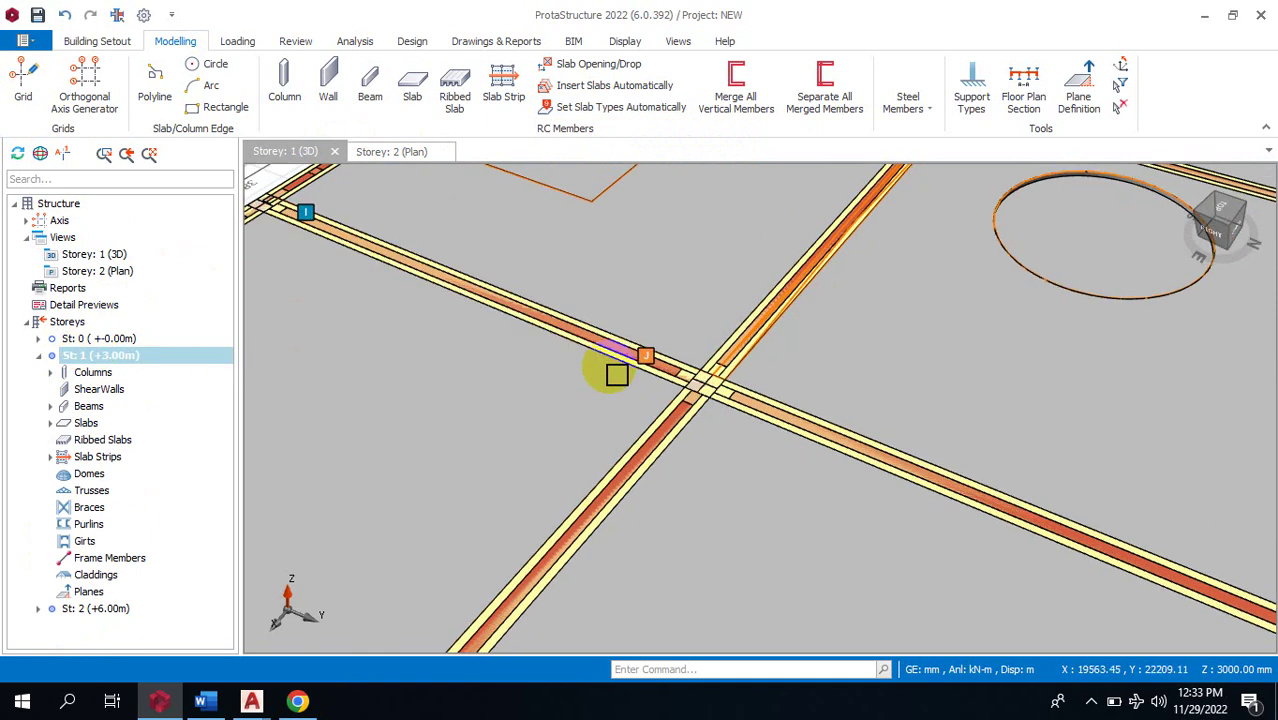
key(Page_Up)
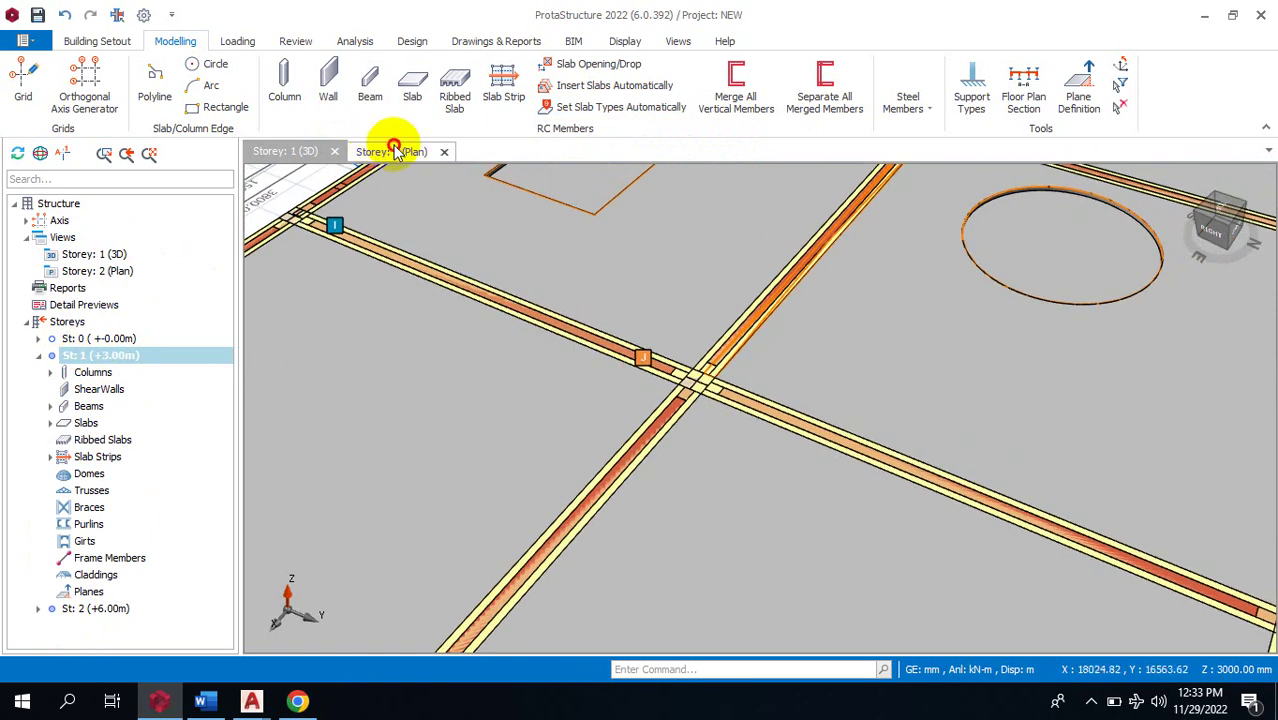
click(418, 158)
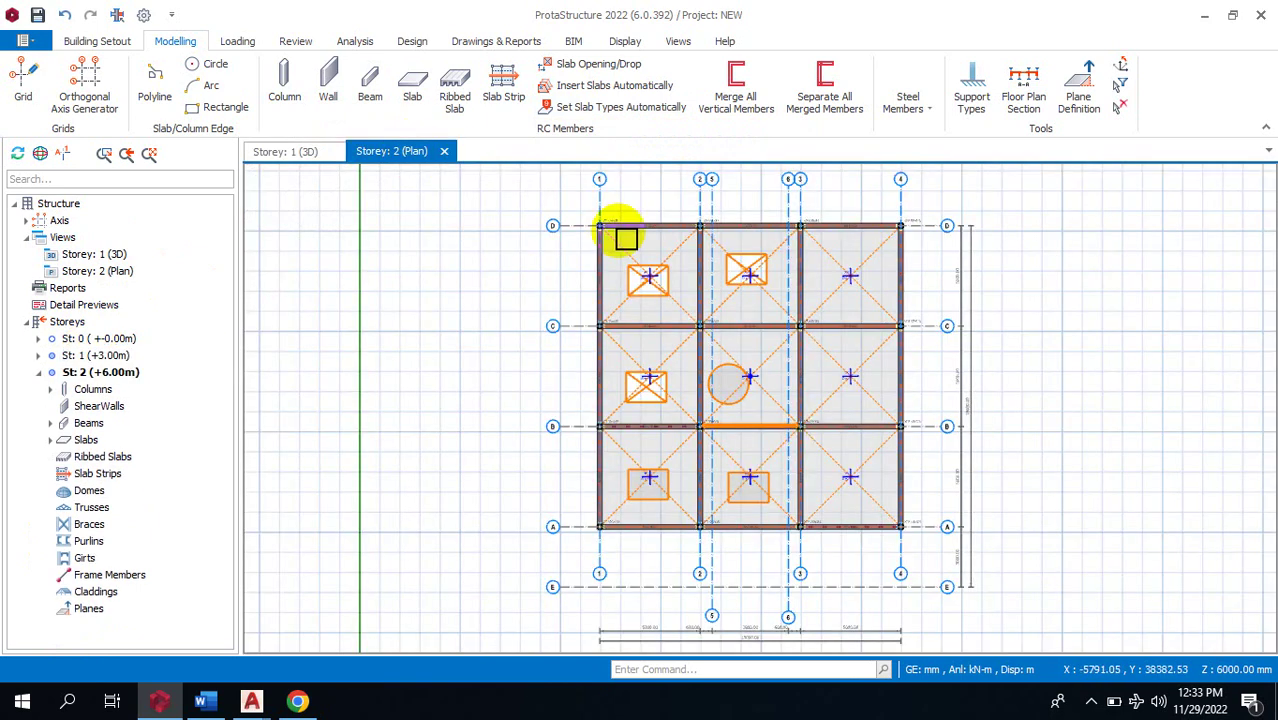
double_click(97, 355)
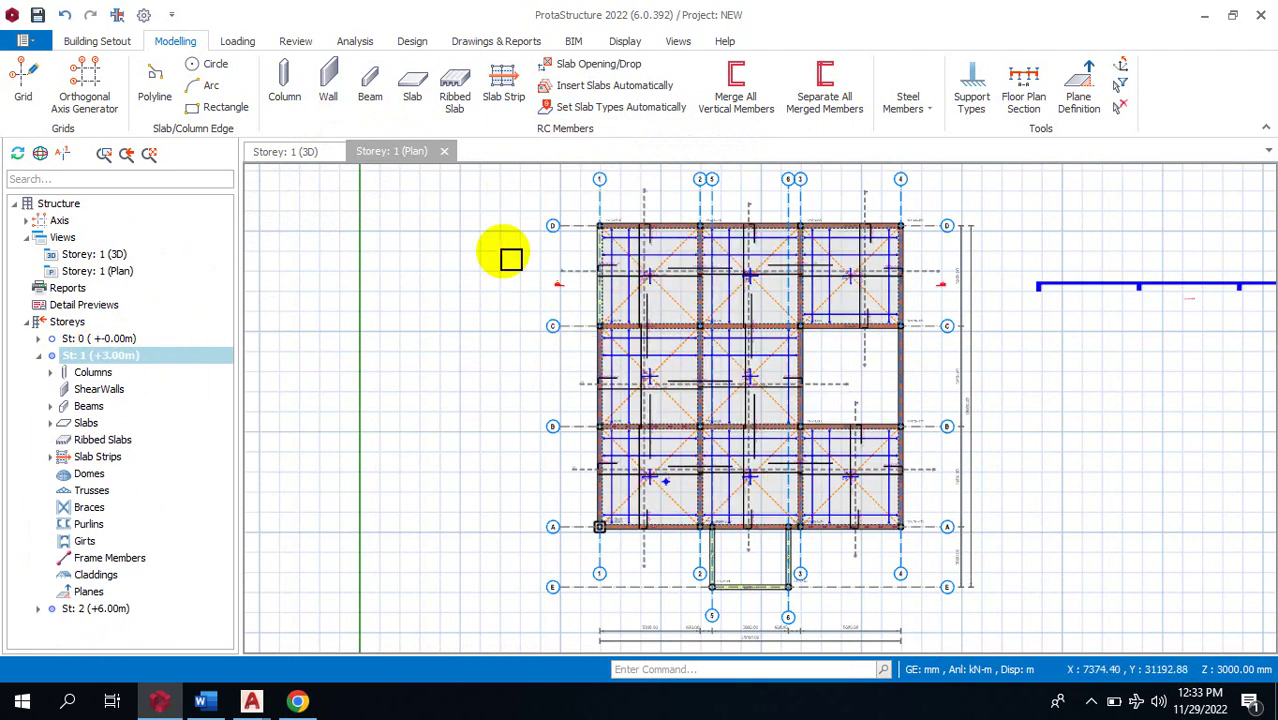
Restrict the selection filter to slabs and window-select all eight storey 1 slabs.
click(1120, 85)
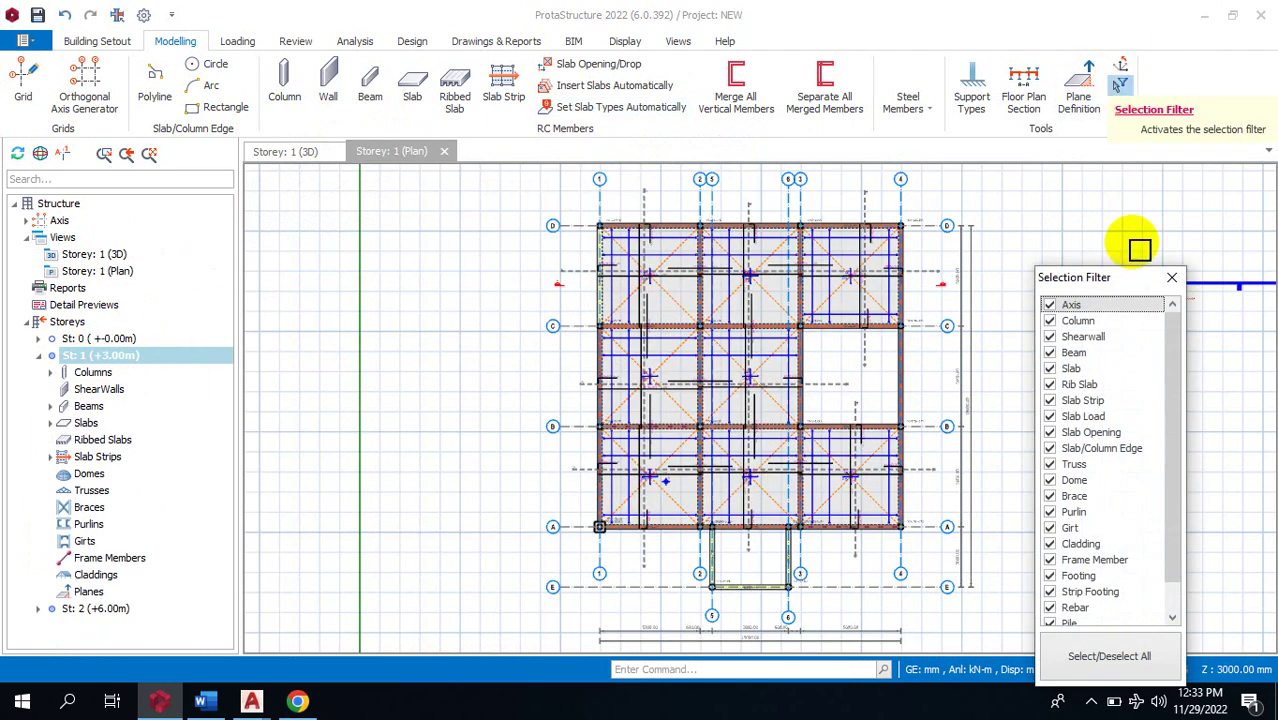
click(1107, 655)
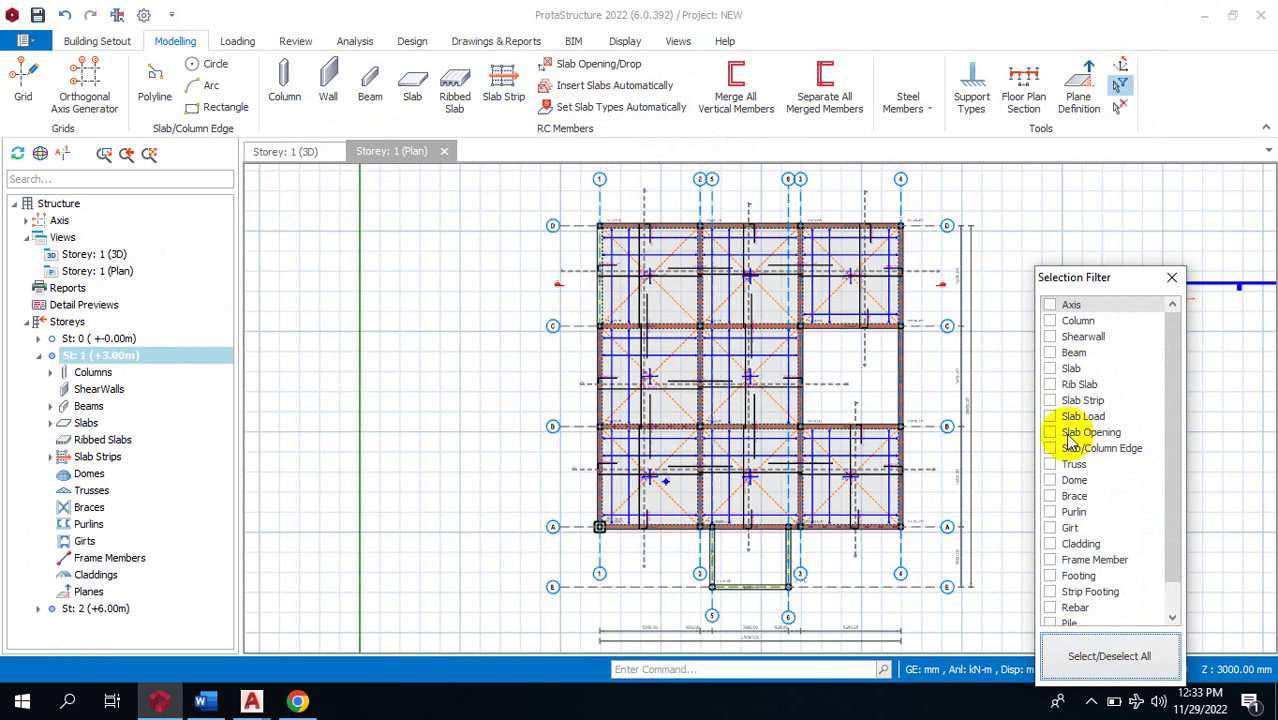
click(1056, 370)
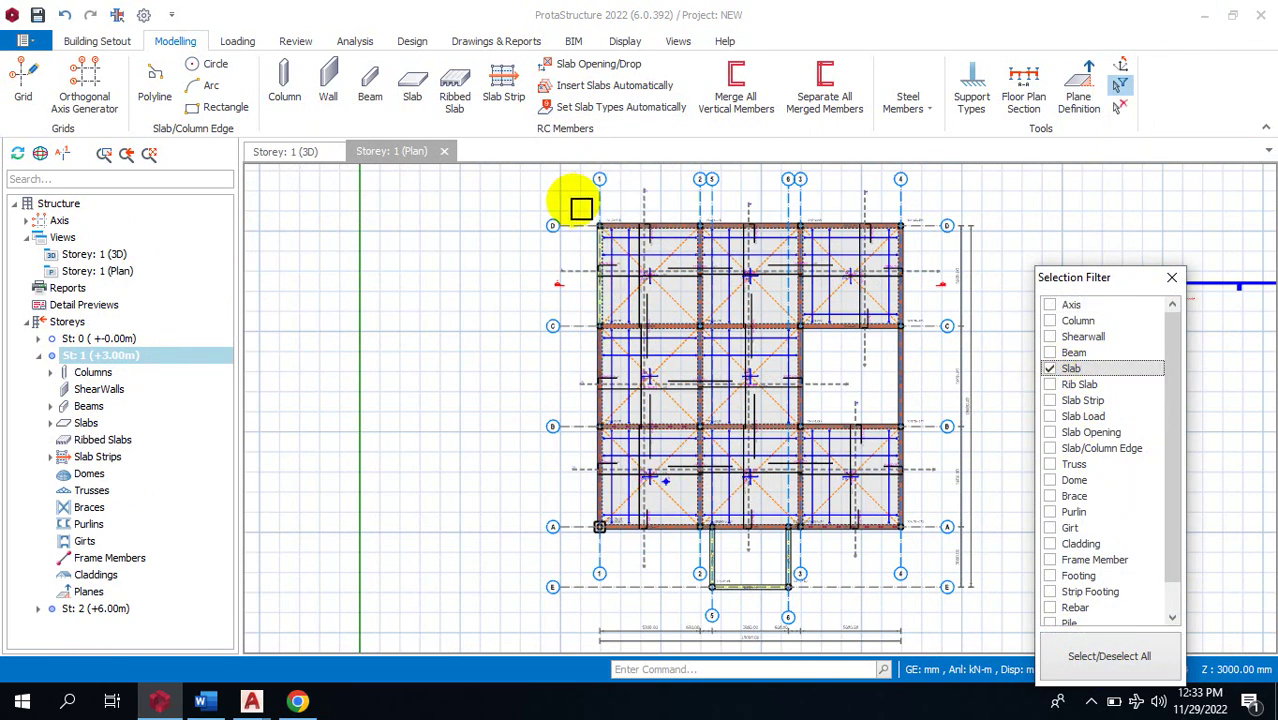
drag(573, 200, 920, 537)
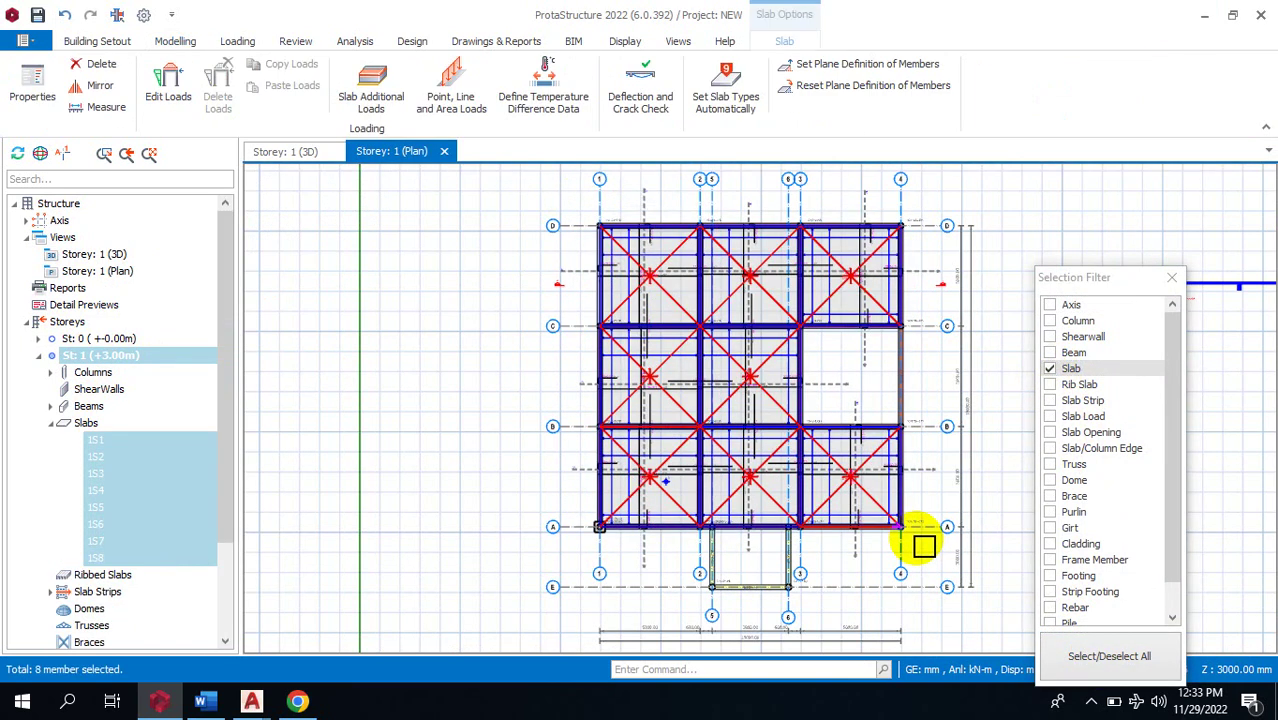
Set slab types automatically for the selected slabs, then select top-left slab 1S1.
scroll(697, 303, up, 3)
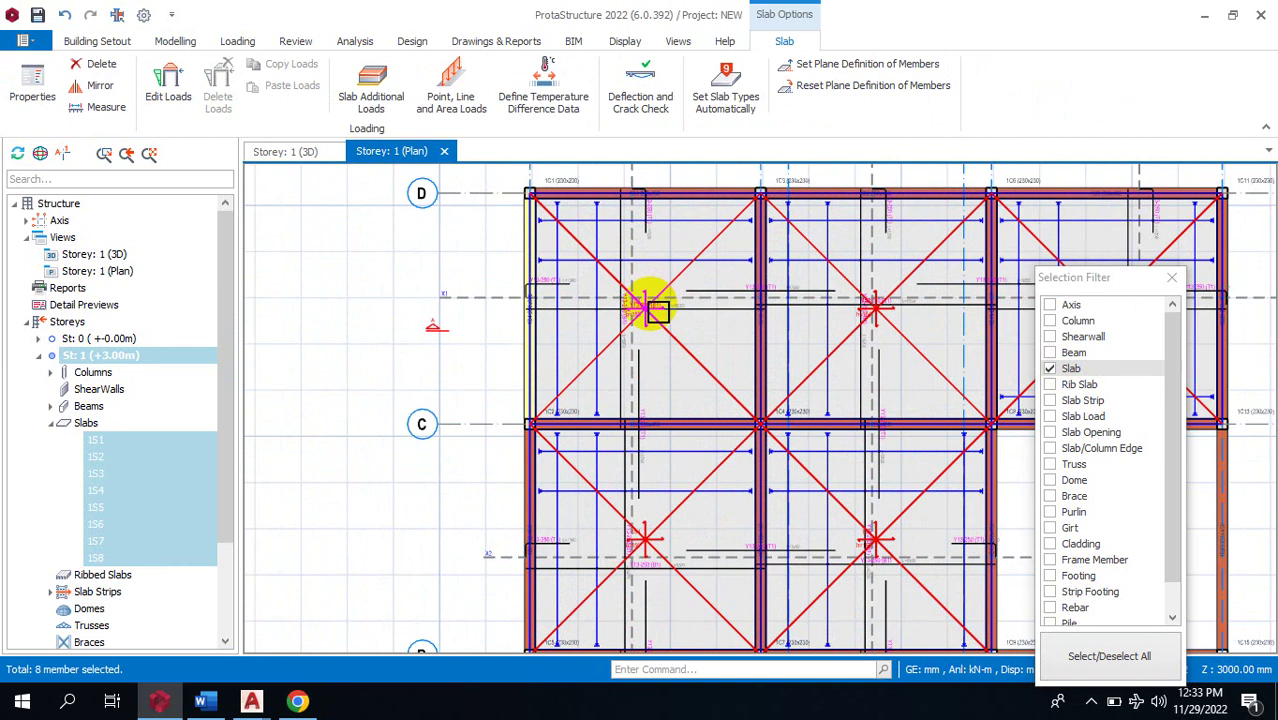
mouse_move(652, 305)
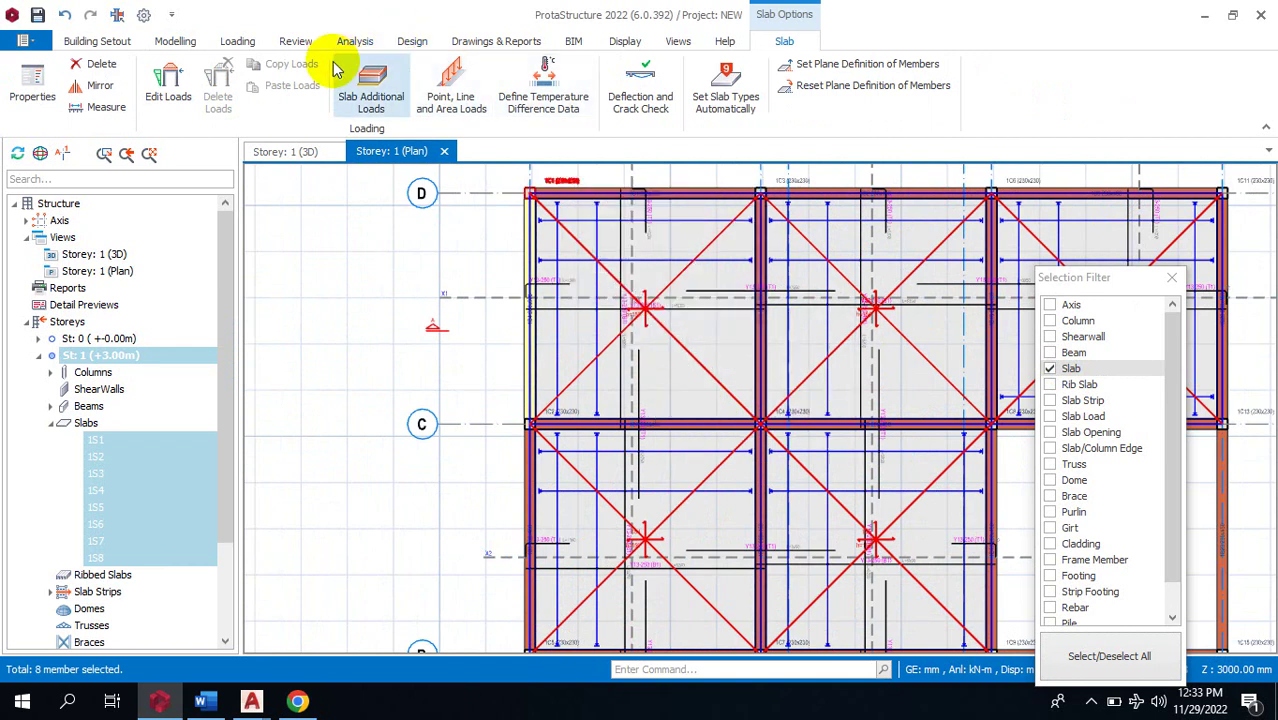
click(744, 110)
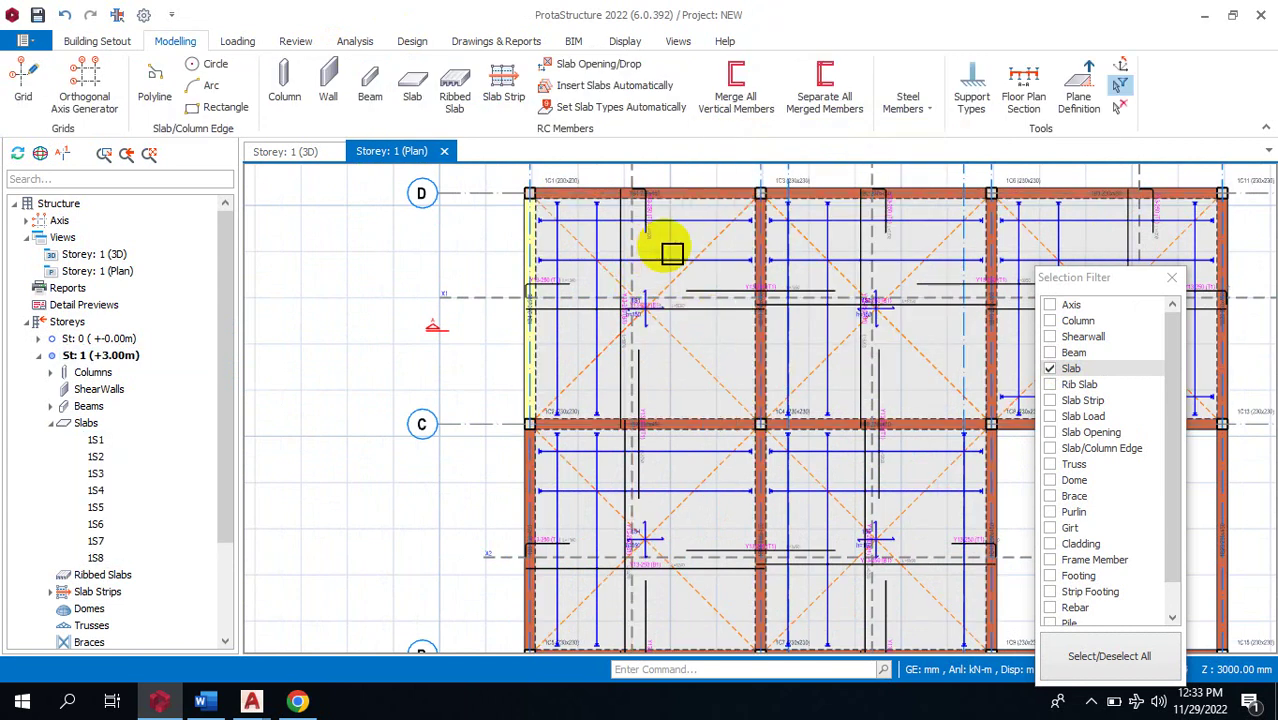
scroll(558, 415, up, 3)
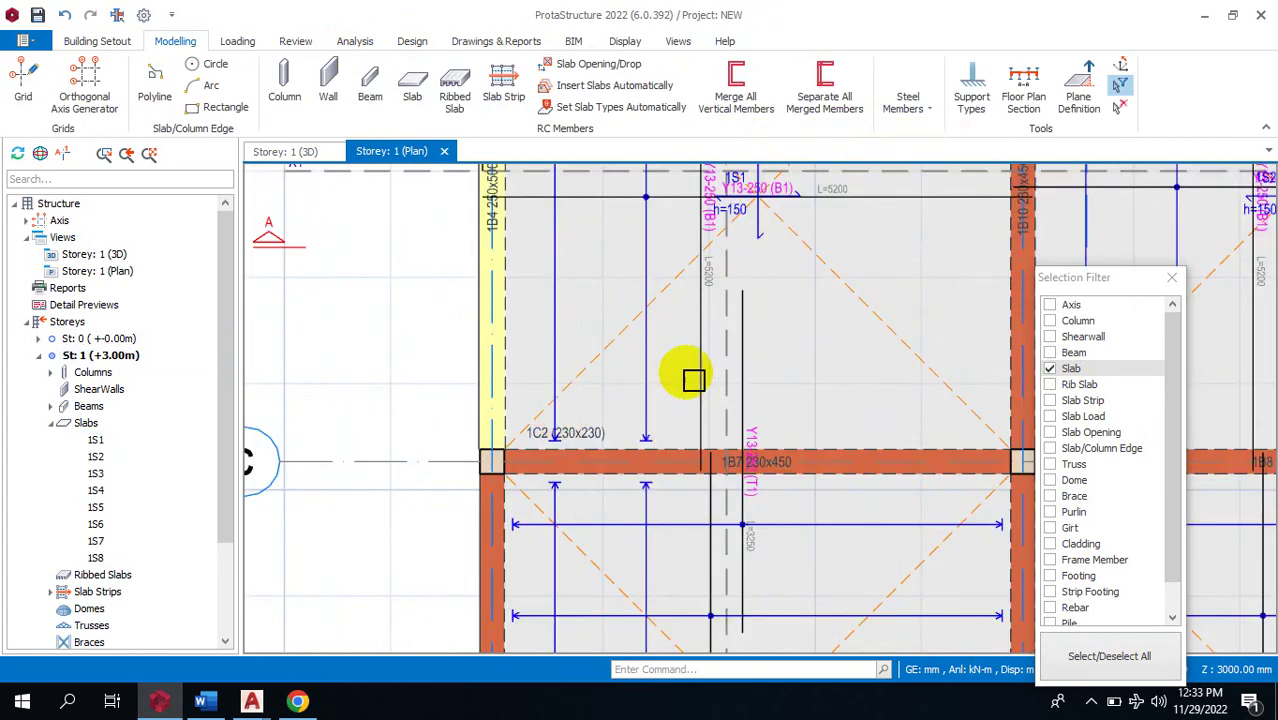
scroll(655, 355, down, 3)
drag(543, 190, 790, 442)
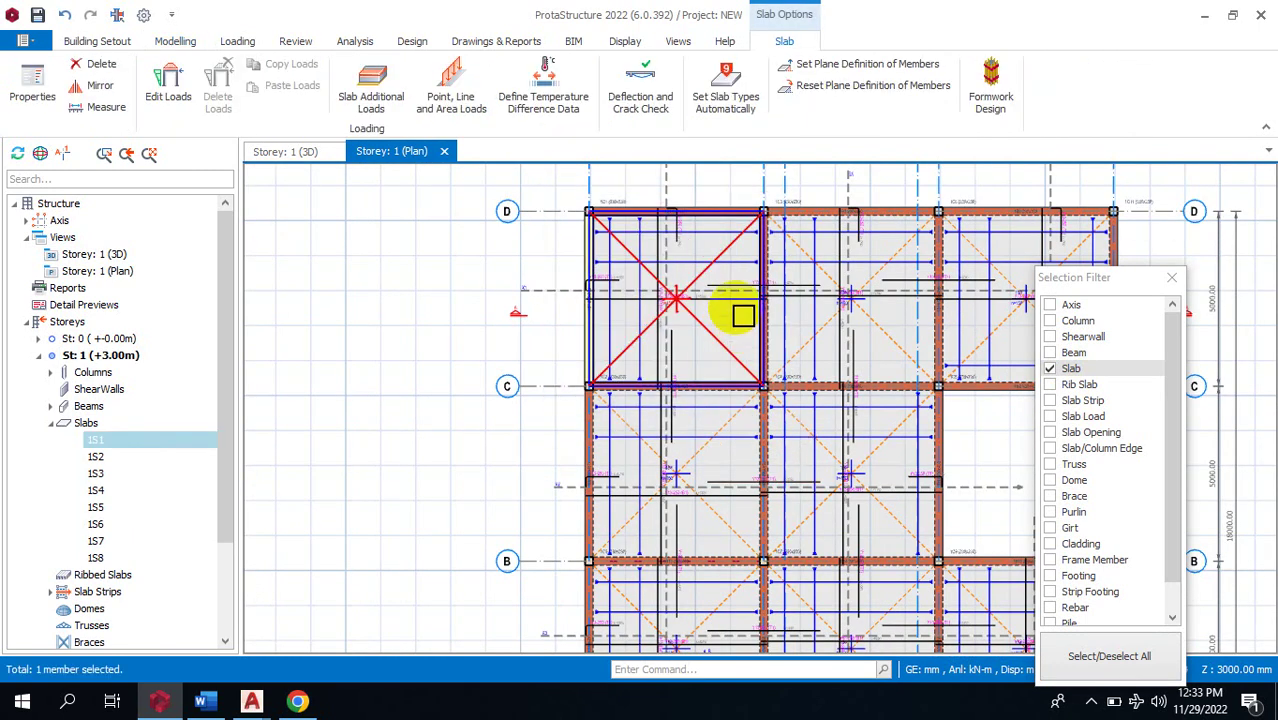
scroll(741, 314, up, 1)
right_click(686, 231)
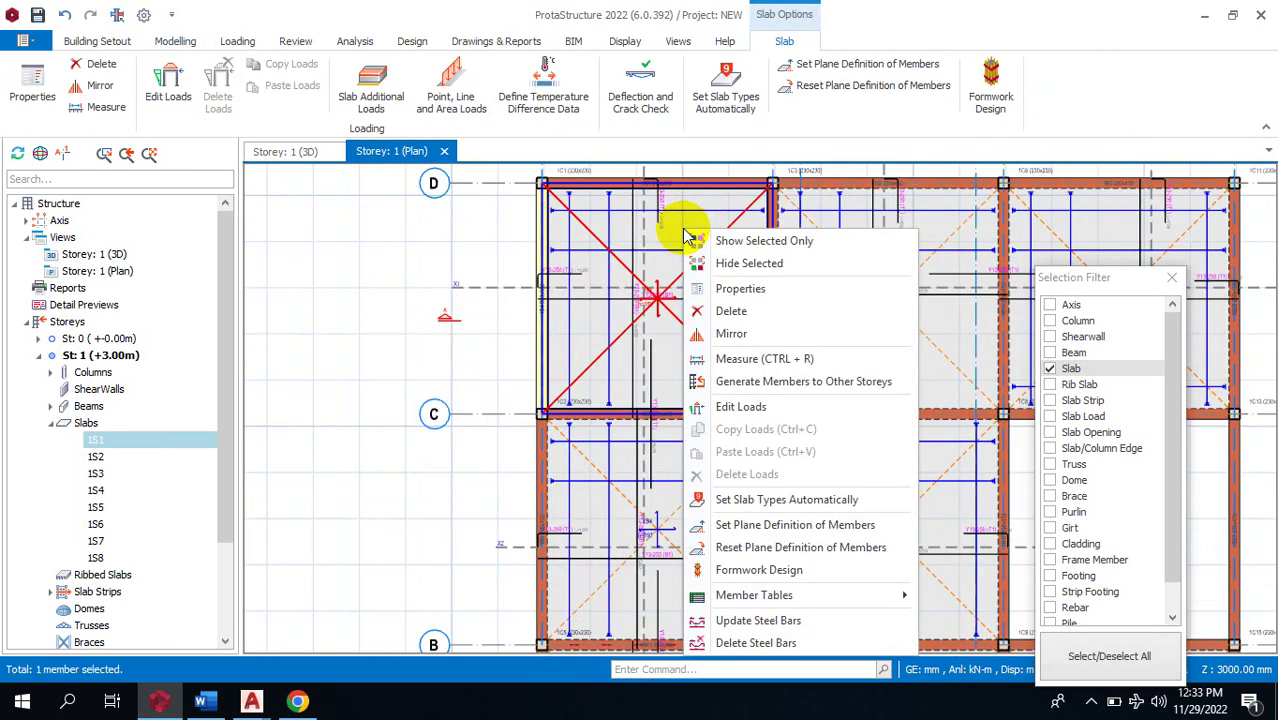
click(729, 290)
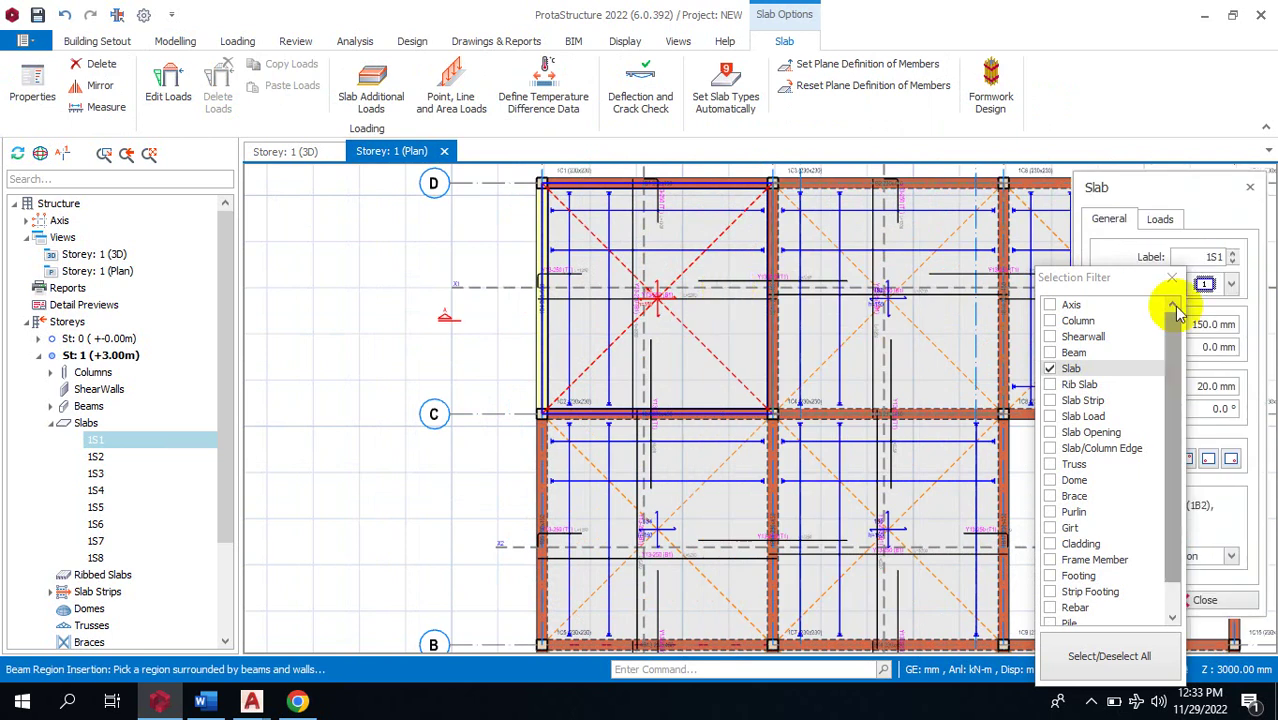
drag(1192, 189, 417, 194)
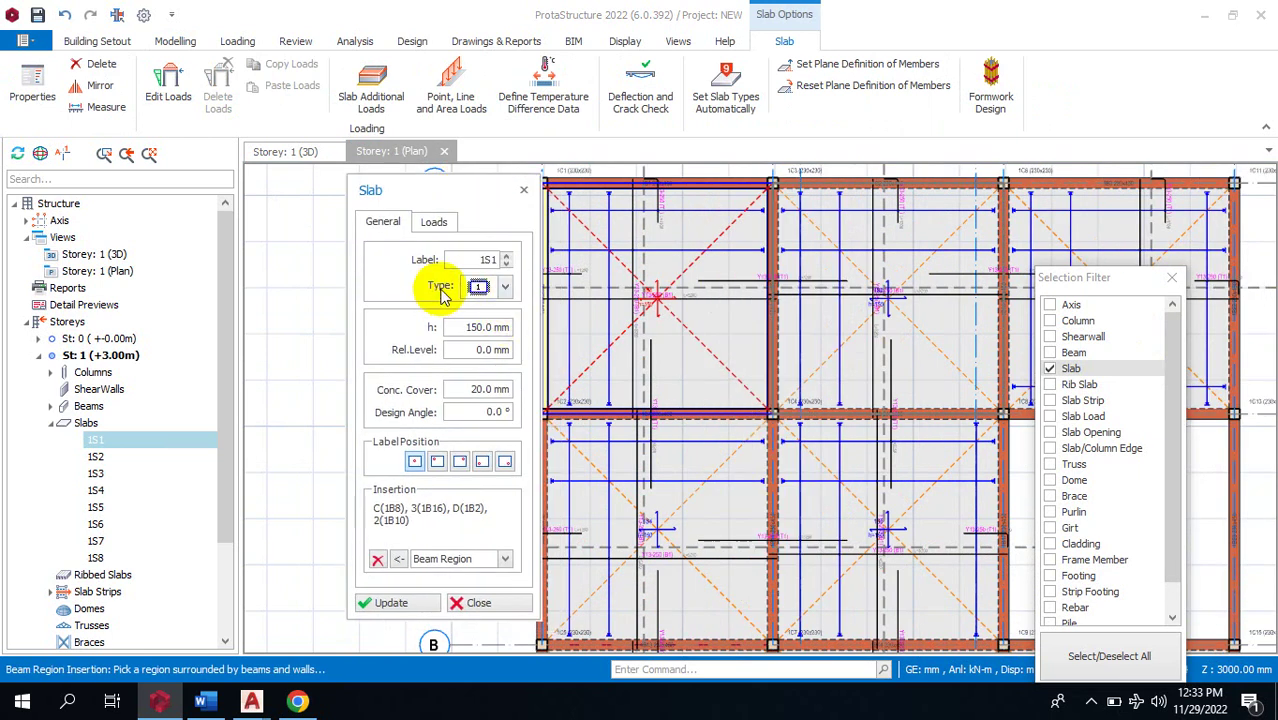
click(505, 288)
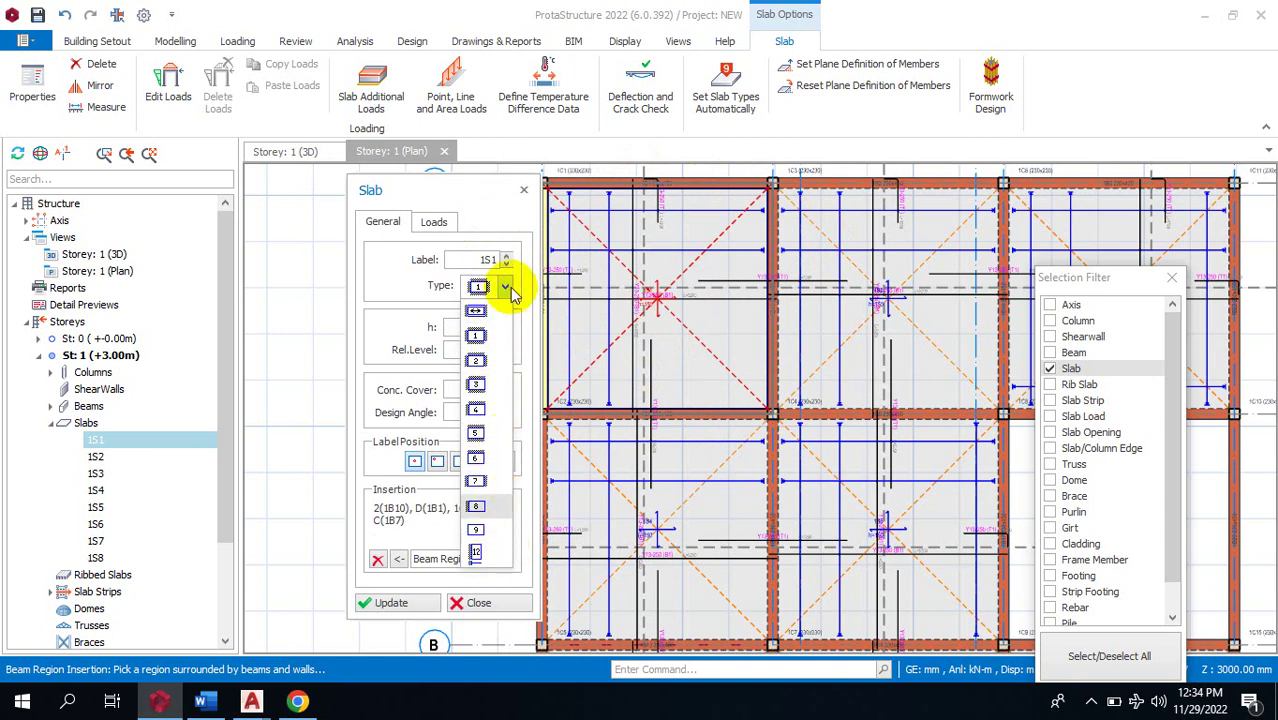
key(Escape)
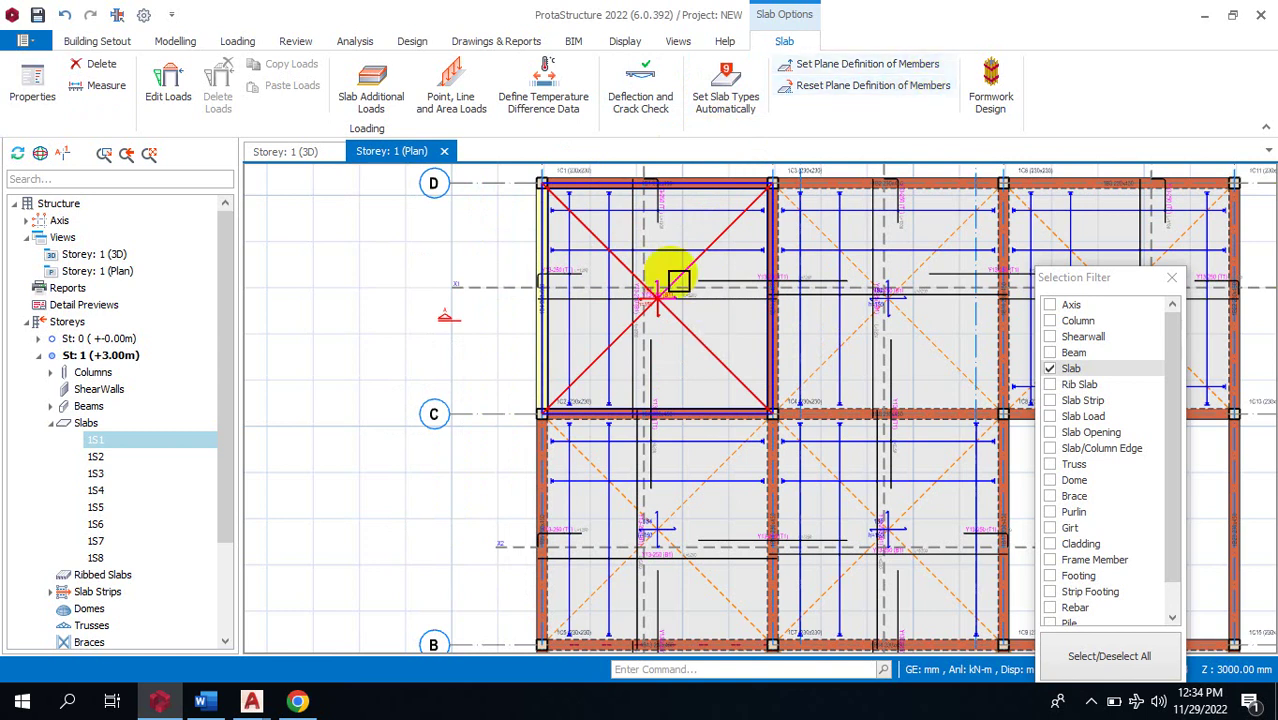
scroll(690, 310, up, 2)
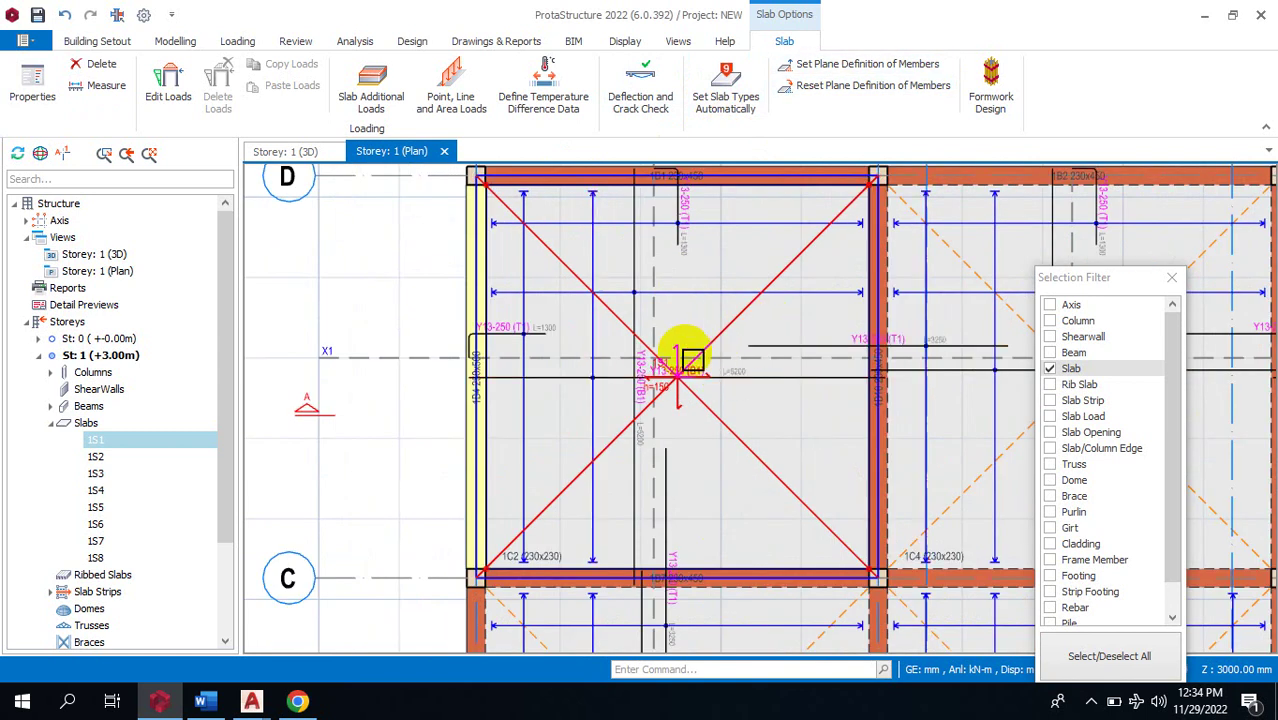
key(Escape)
scroll(678, 357, down, 2)
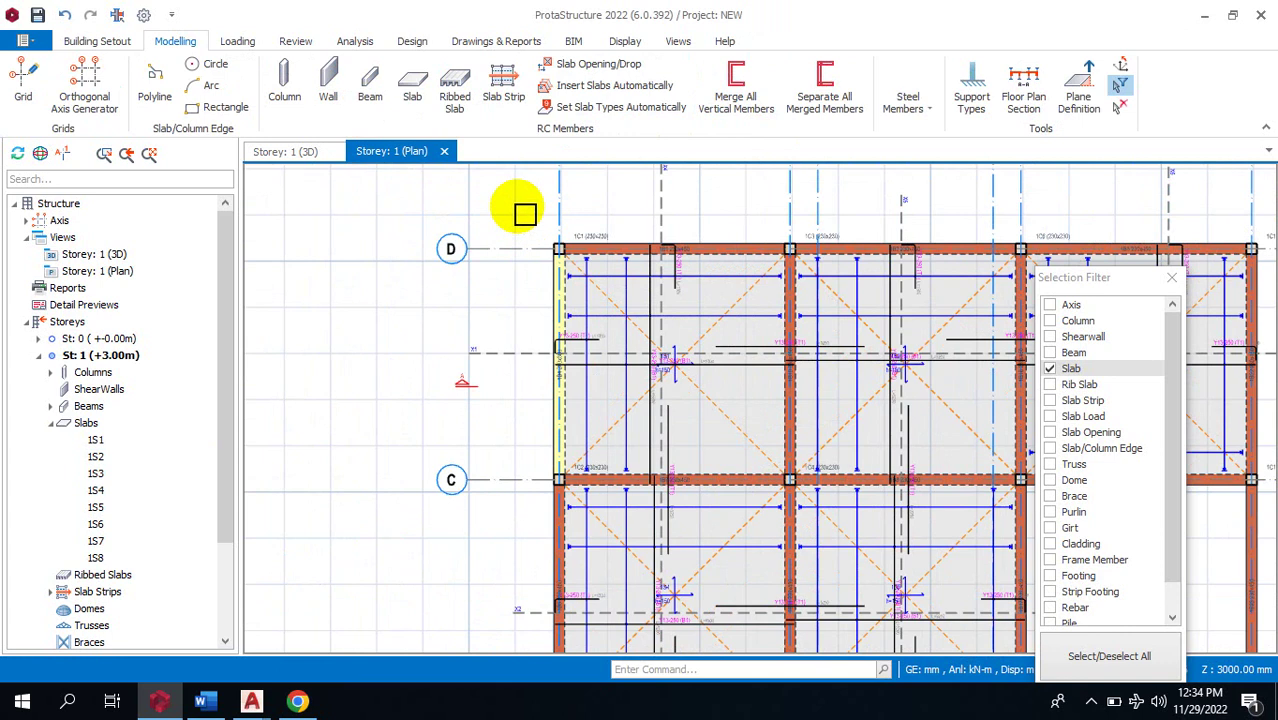
drag(517, 200, 794, 506)
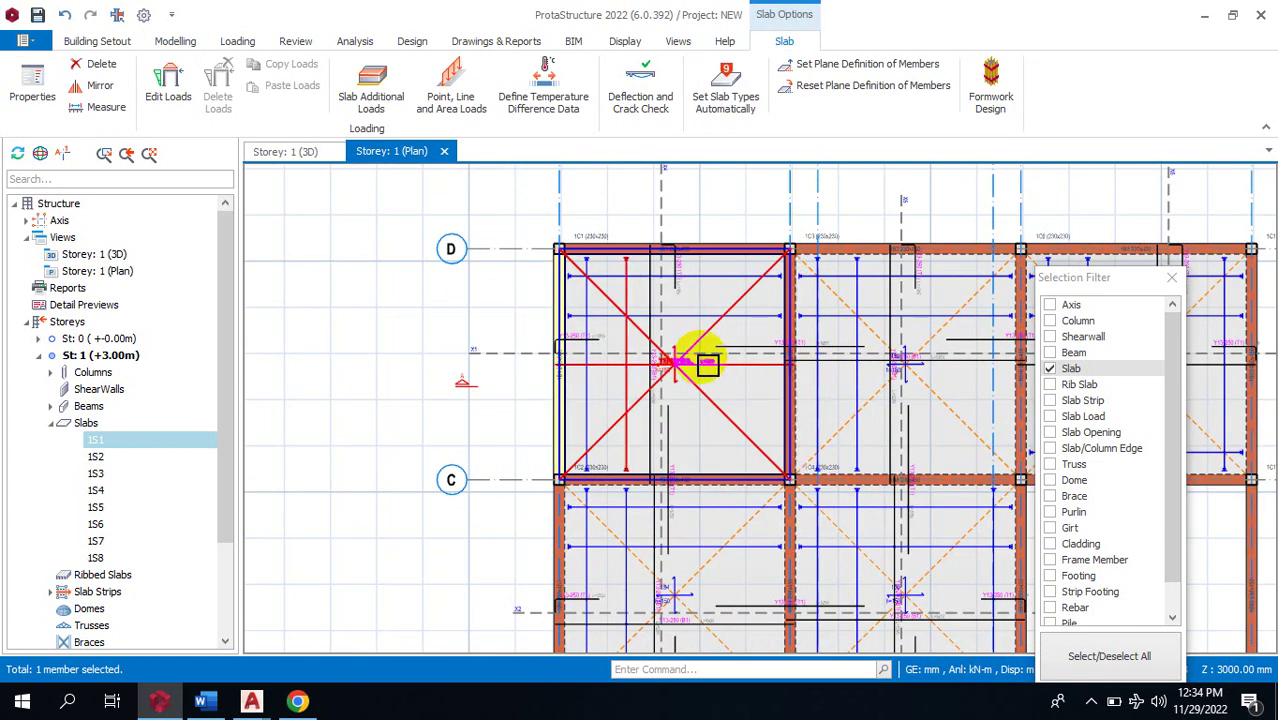
click(726, 90)
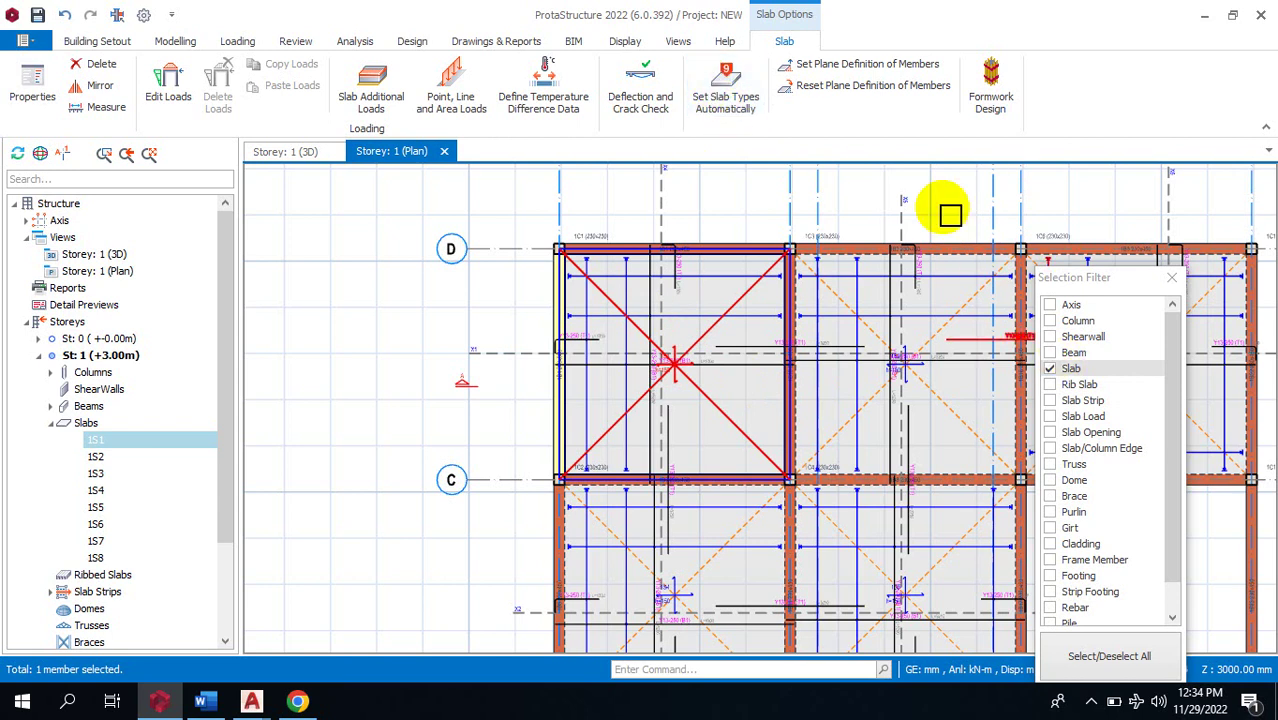
right_click(728, 302)
click(795, 313)
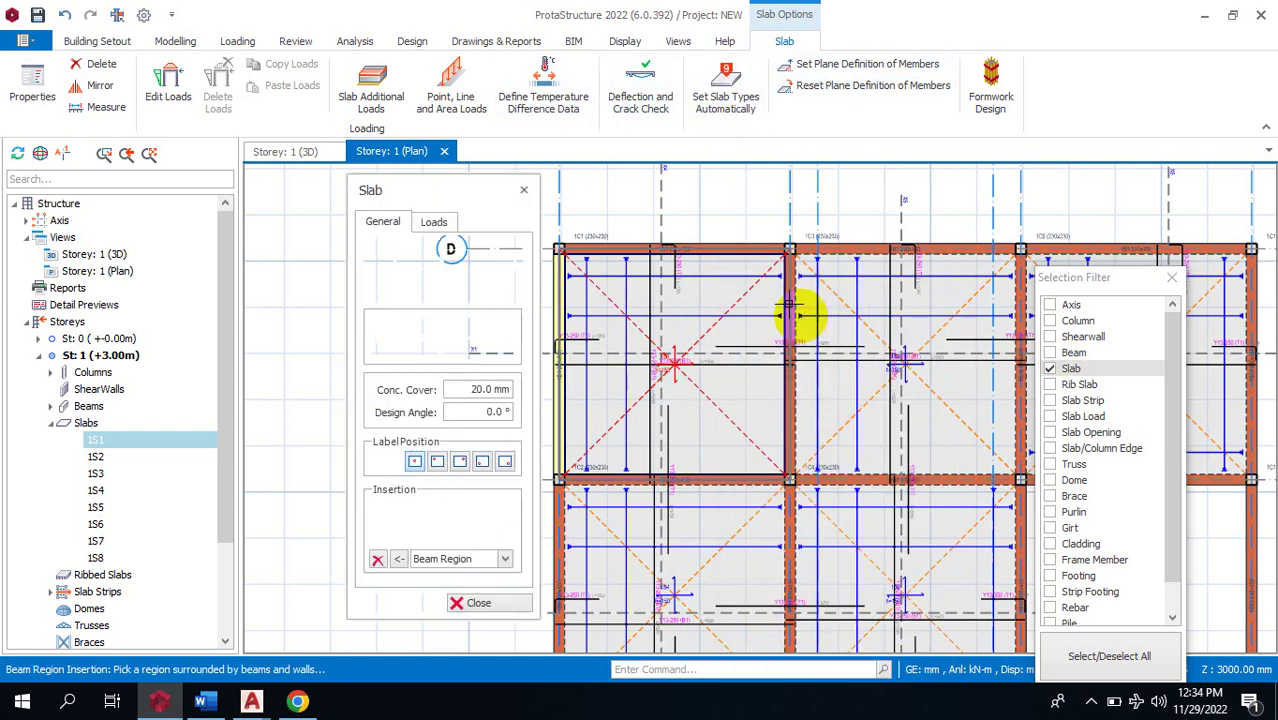
click(506, 287)
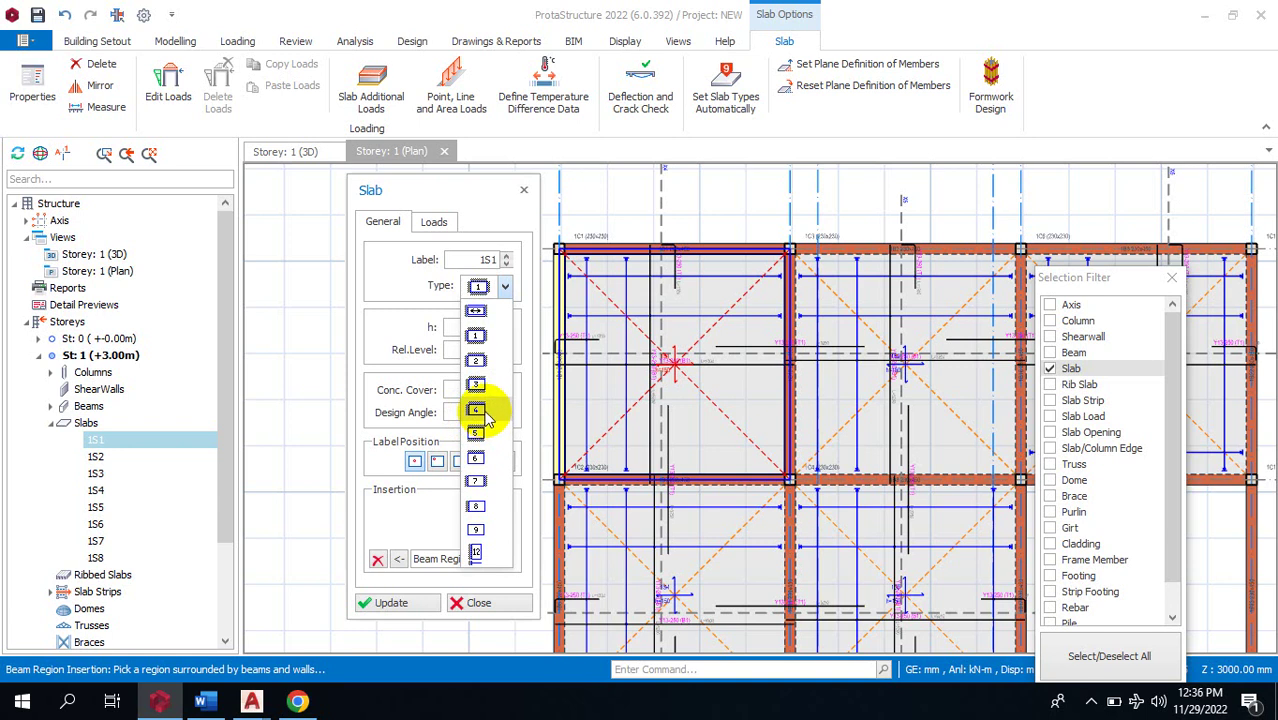
key(Escape)
key(Escape)
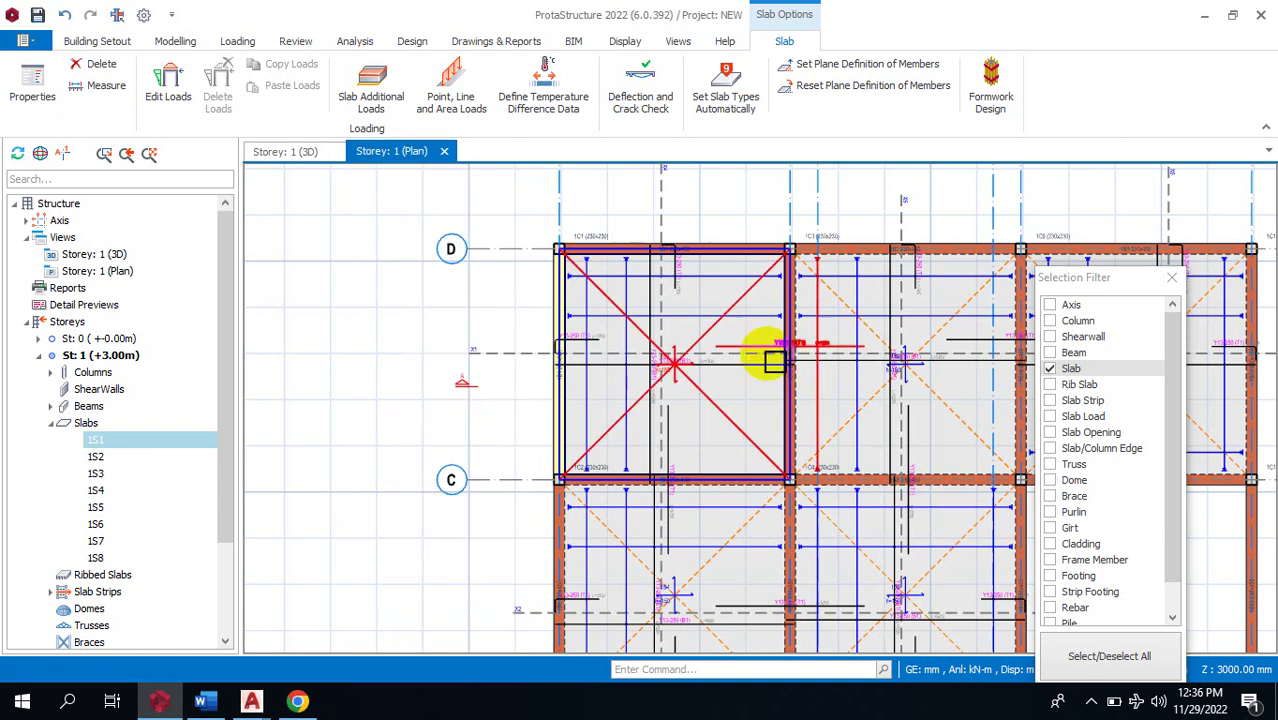
Window-select all eight storey 1 slabs and launch Set Slab Types Automatically.
mouse_move(778, 366)
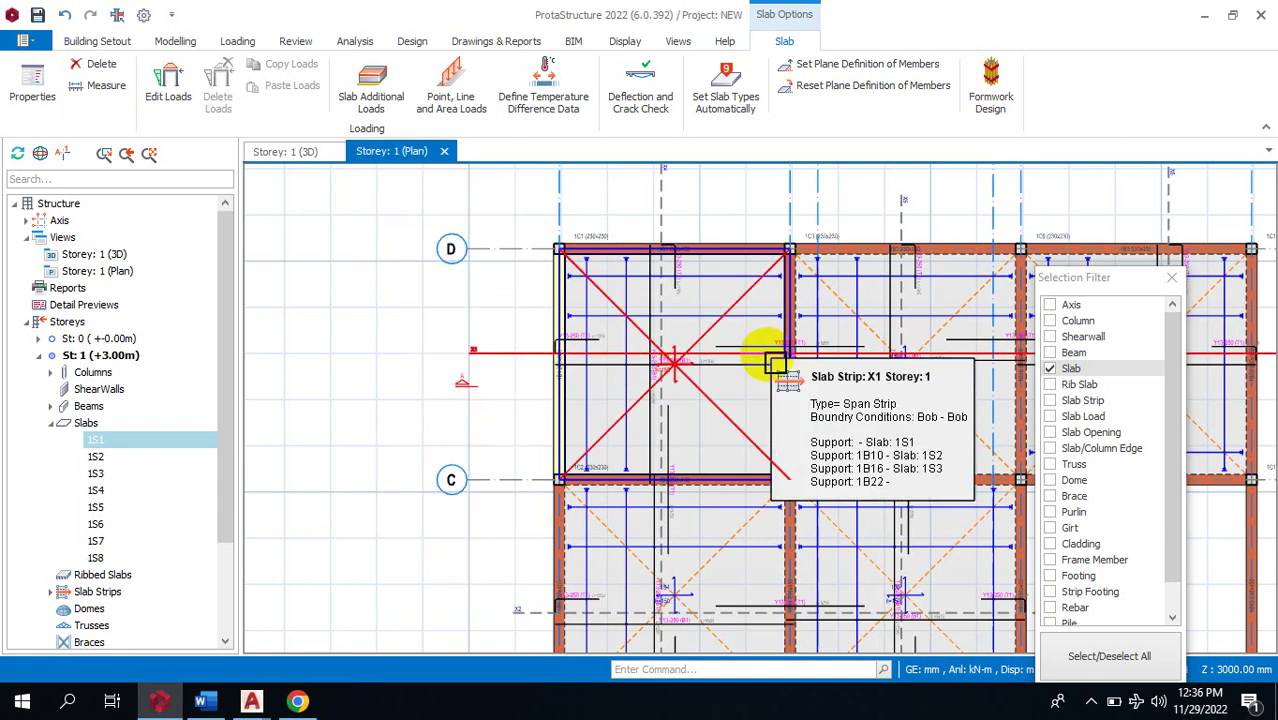
scroll(418, 335, down, 2)
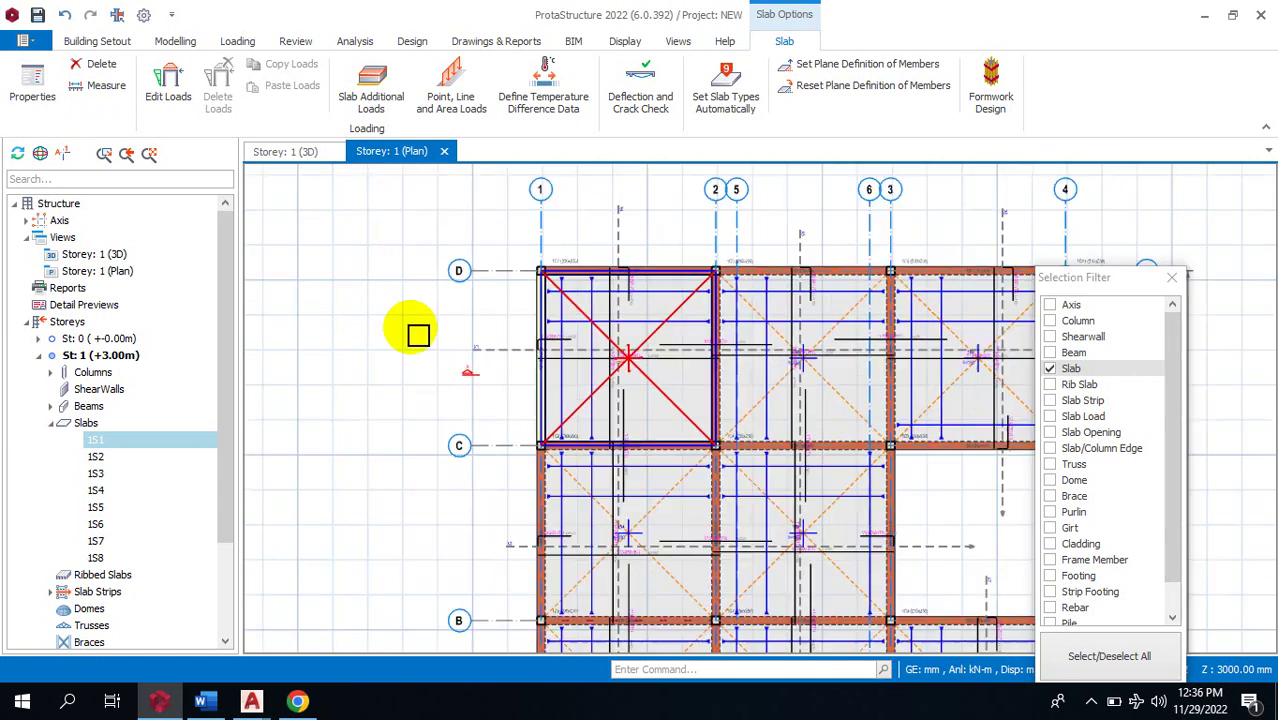
scroll(418, 335, down, 3)
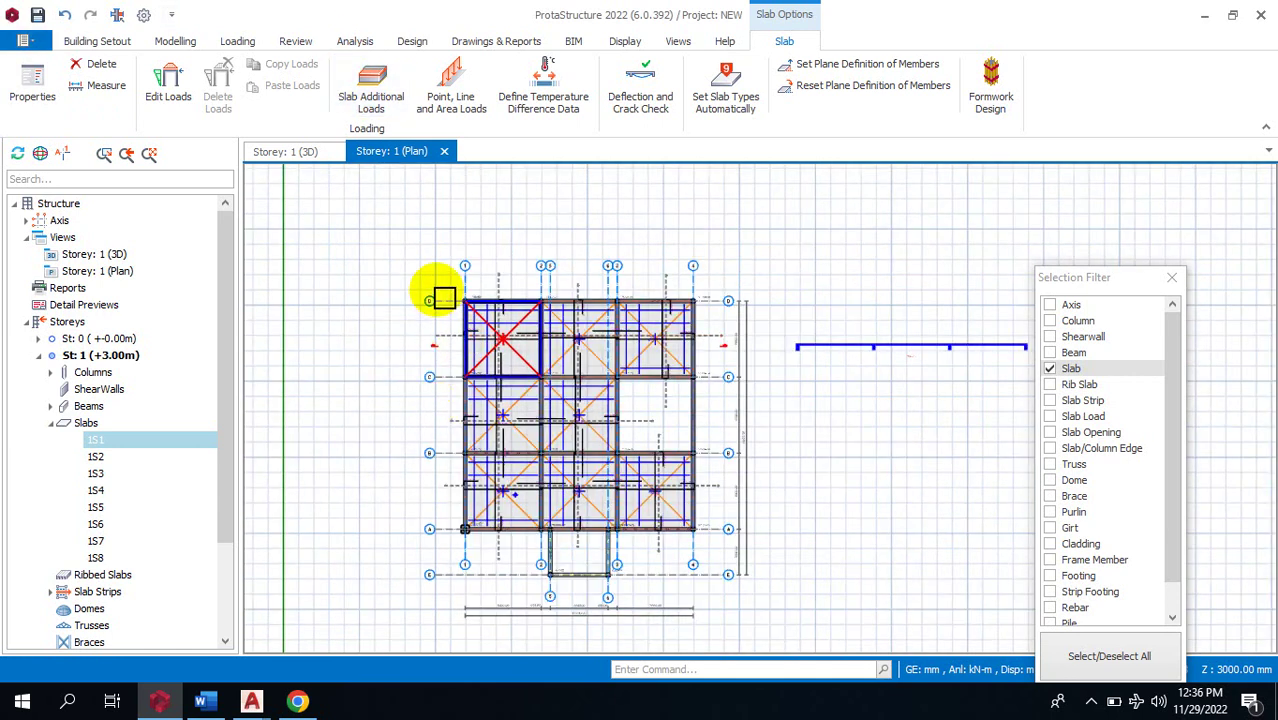
drag(444, 299, 742, 542)
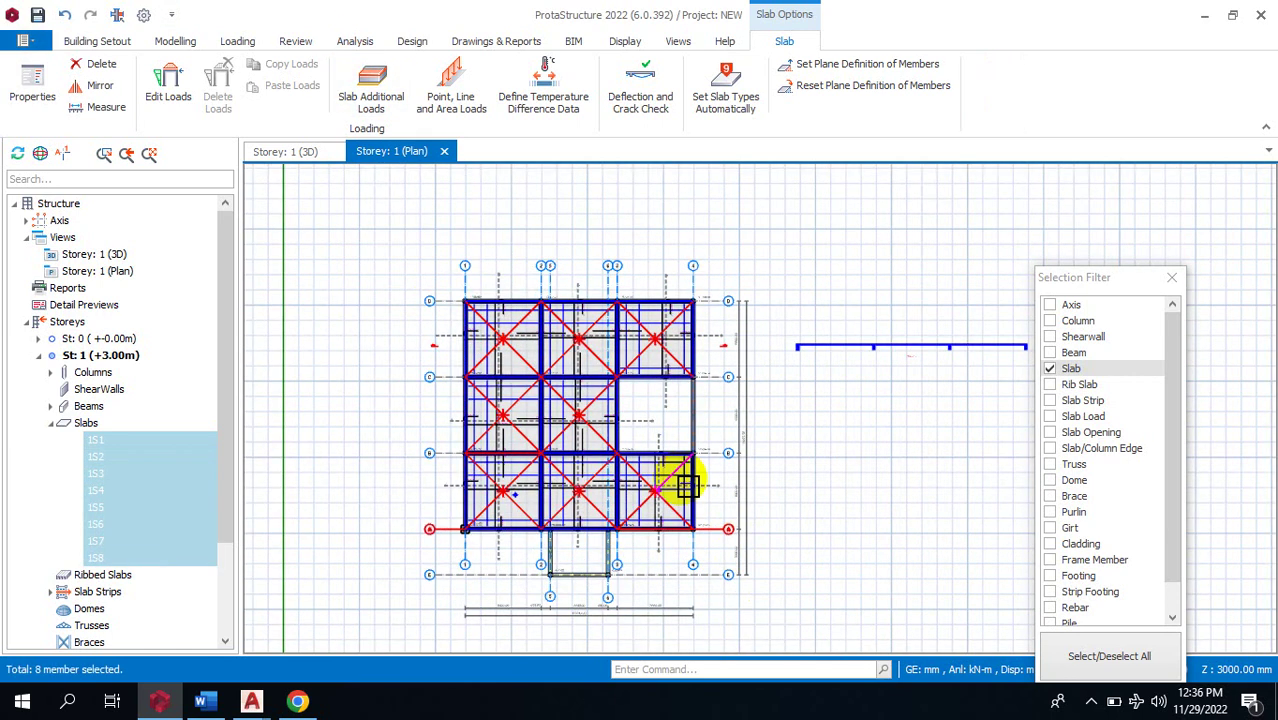
click(733, 102)
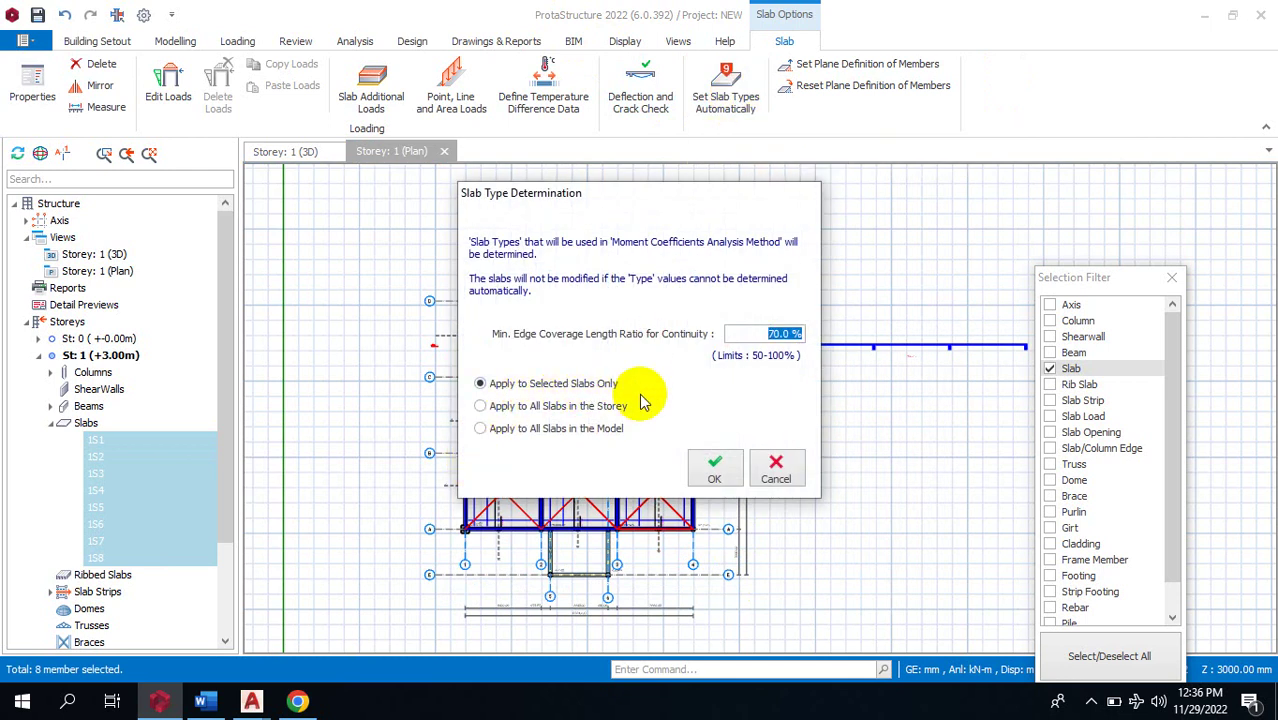
Run slab type determination at 70.0 % continuity on the selected slabs only.
click(574, 408)
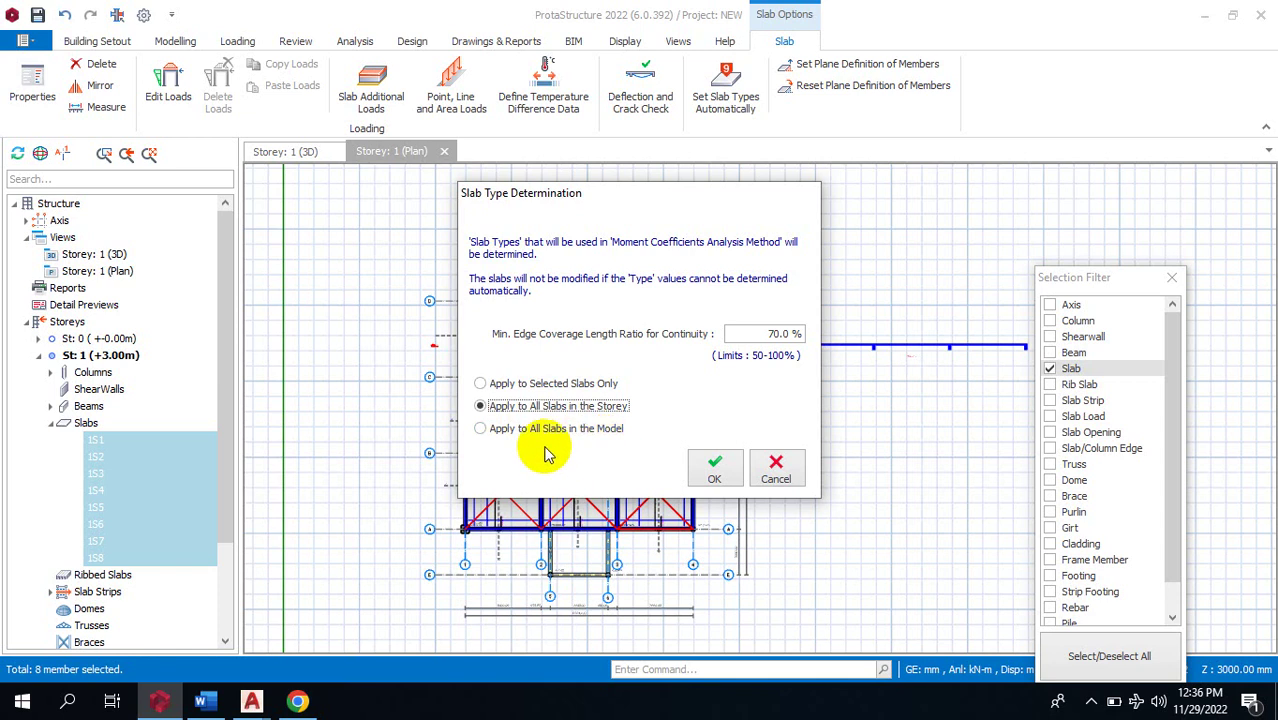
click(524, 385)
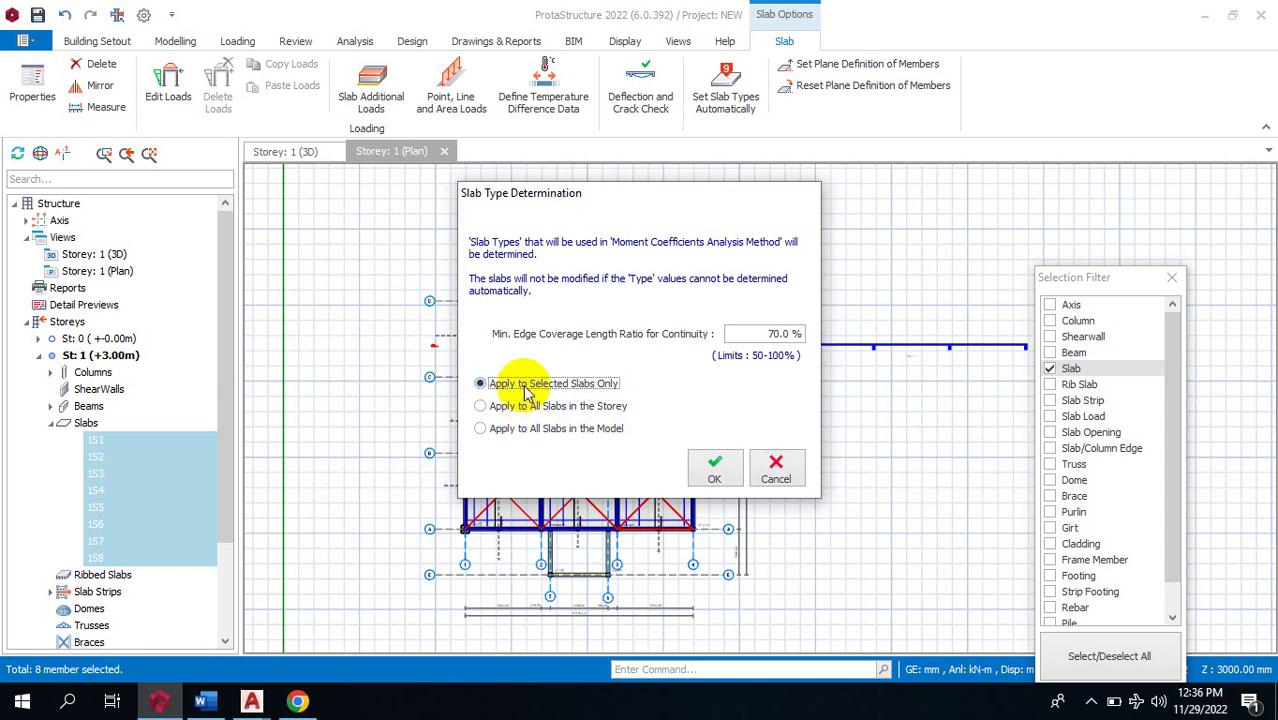
click(712, 468)
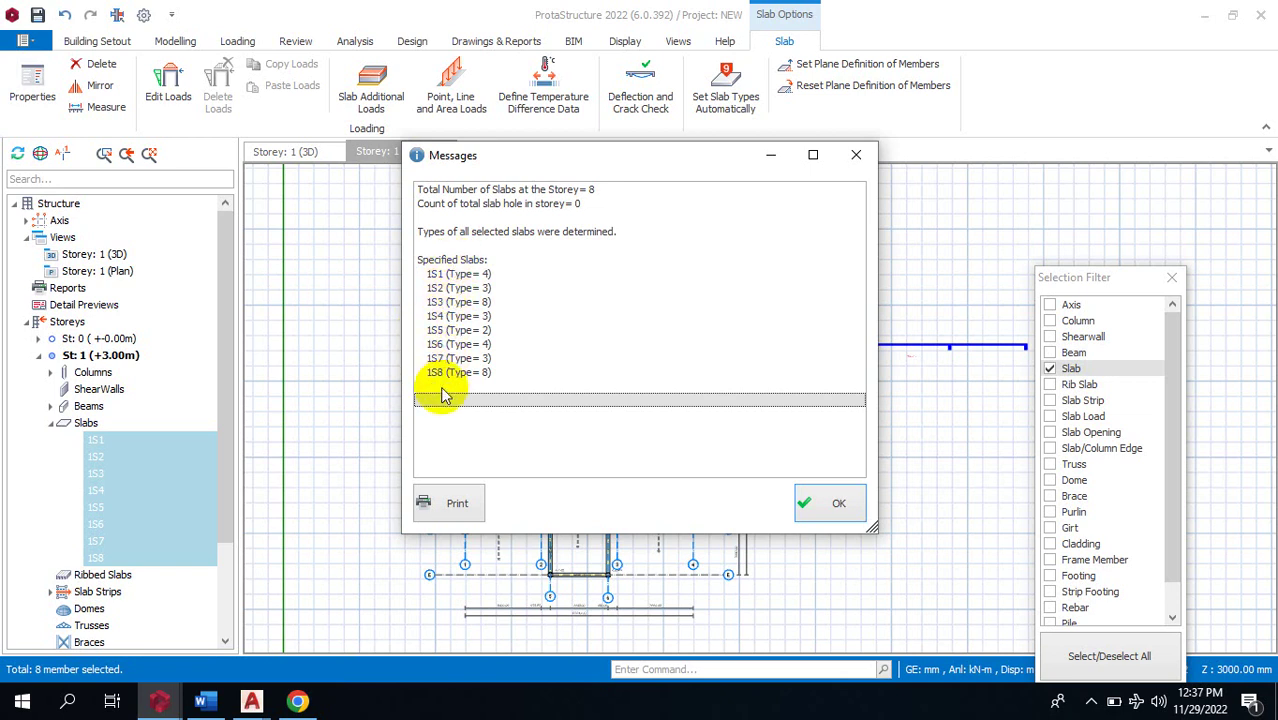
Dismiss the type report, clear the selection, and select slab 1S2 (type 3, 150 mm).
click(830, 500)
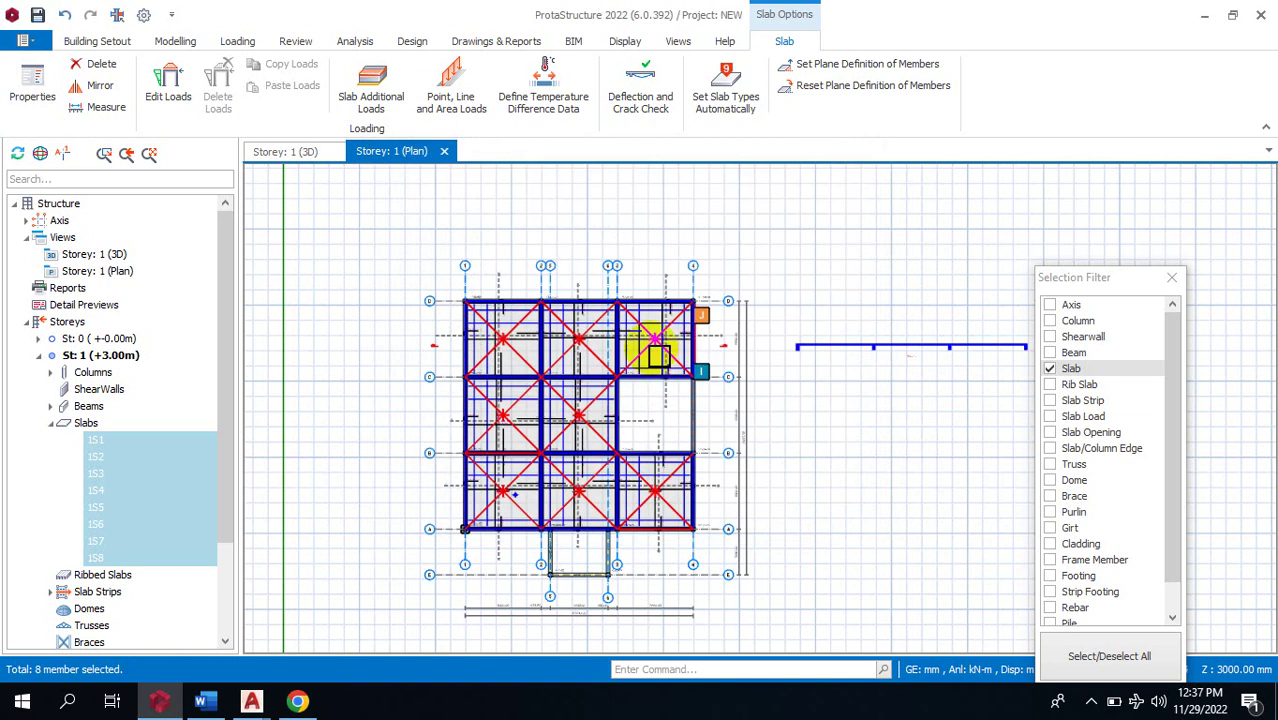
scroll(655, 352, up, 5)
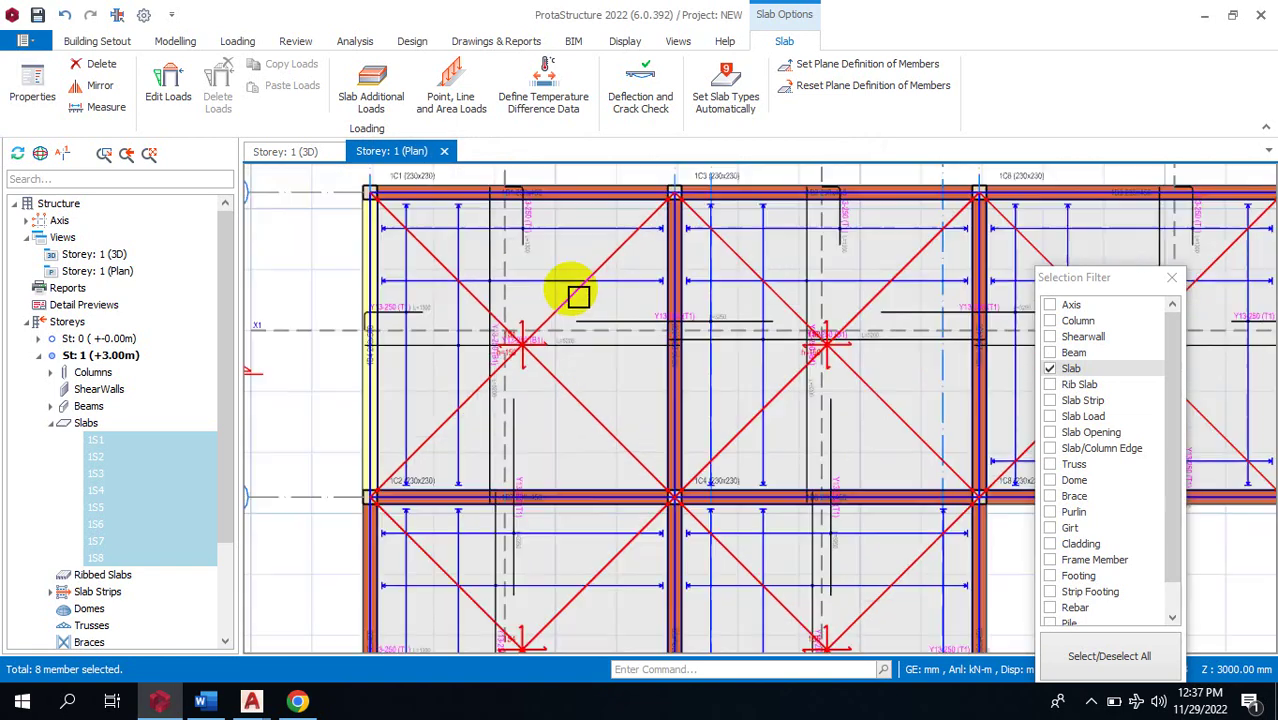
key(Escape)
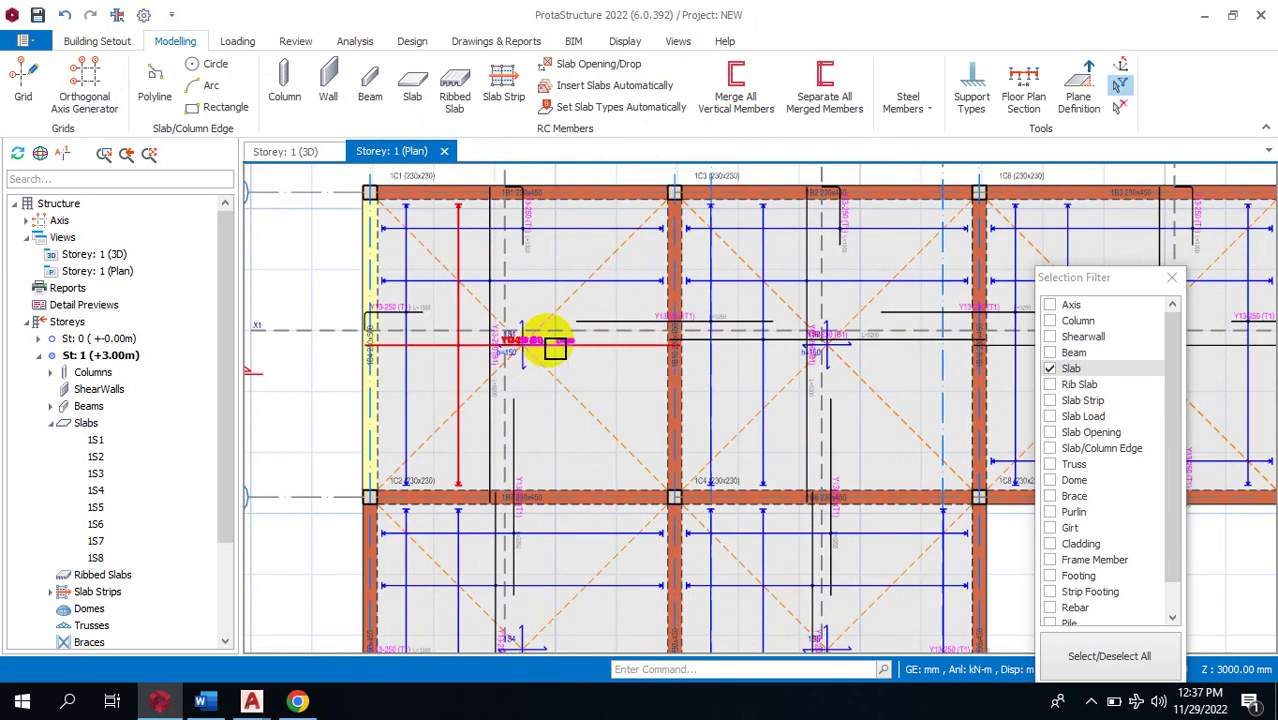
scroll(456, 277, down, 3)
scroll(410, 250, up, 2)
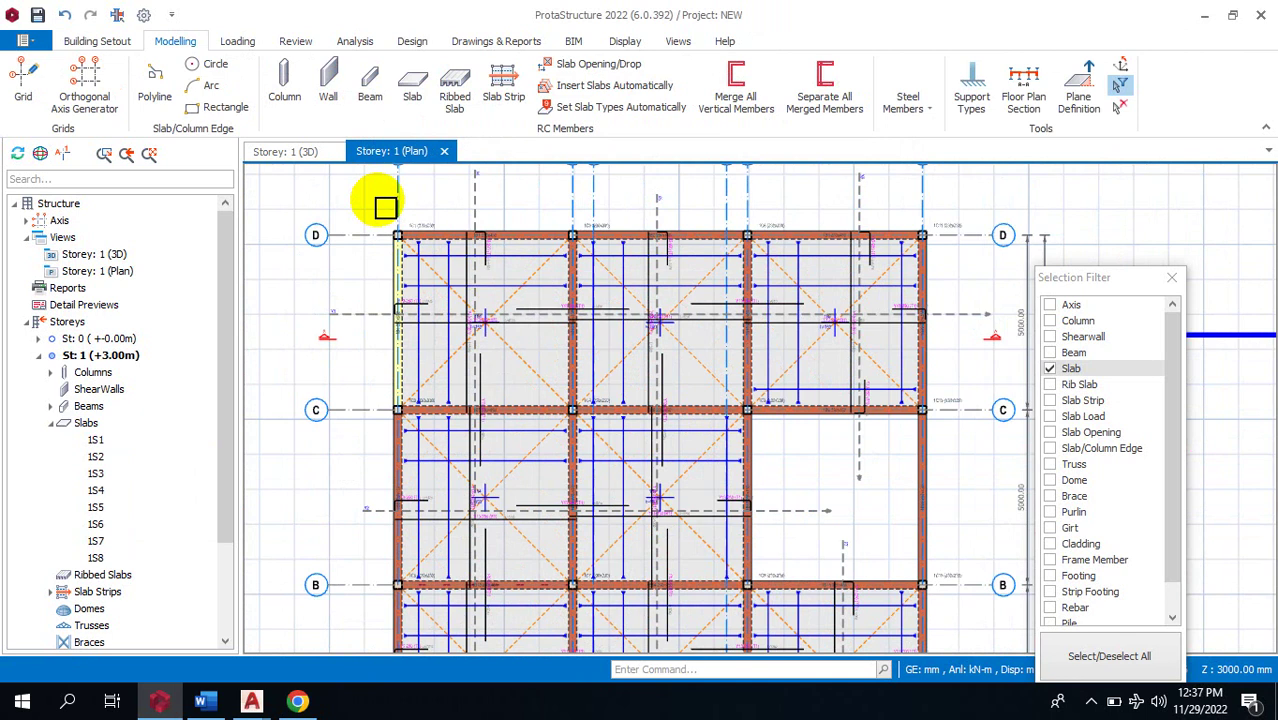
mouse_move(479, 300)
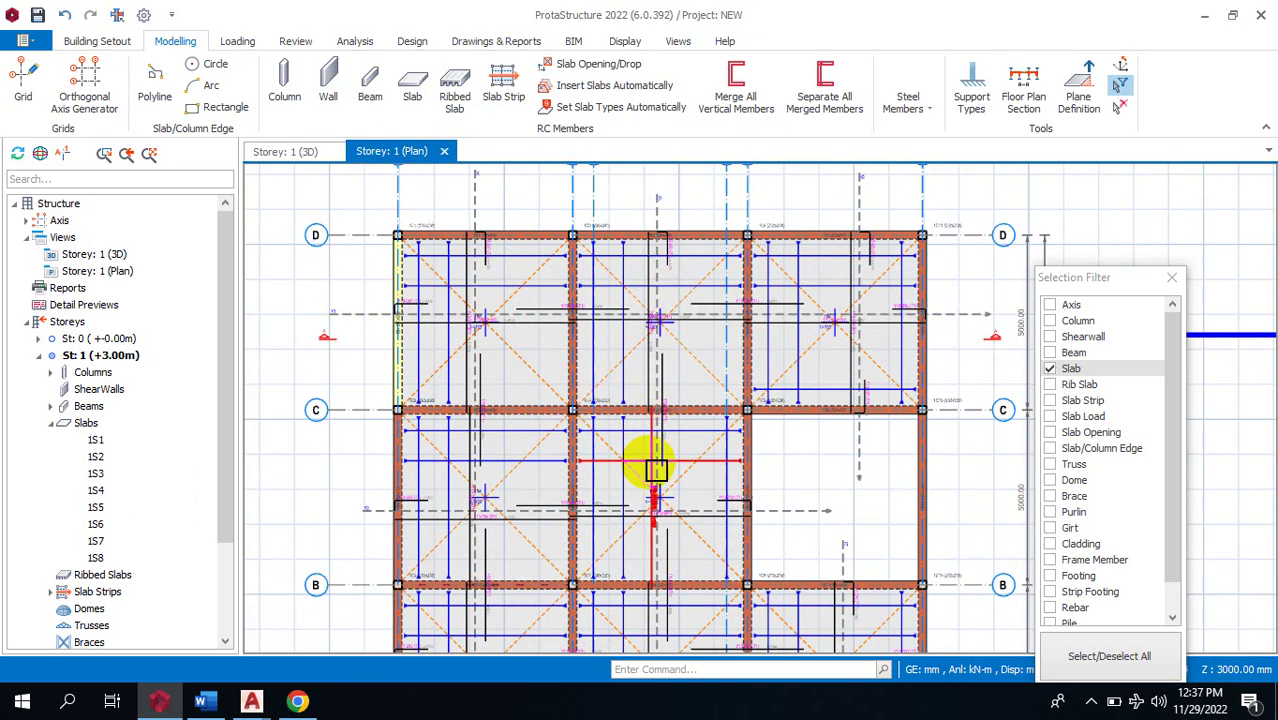
scroll(698, 365, down, 1)
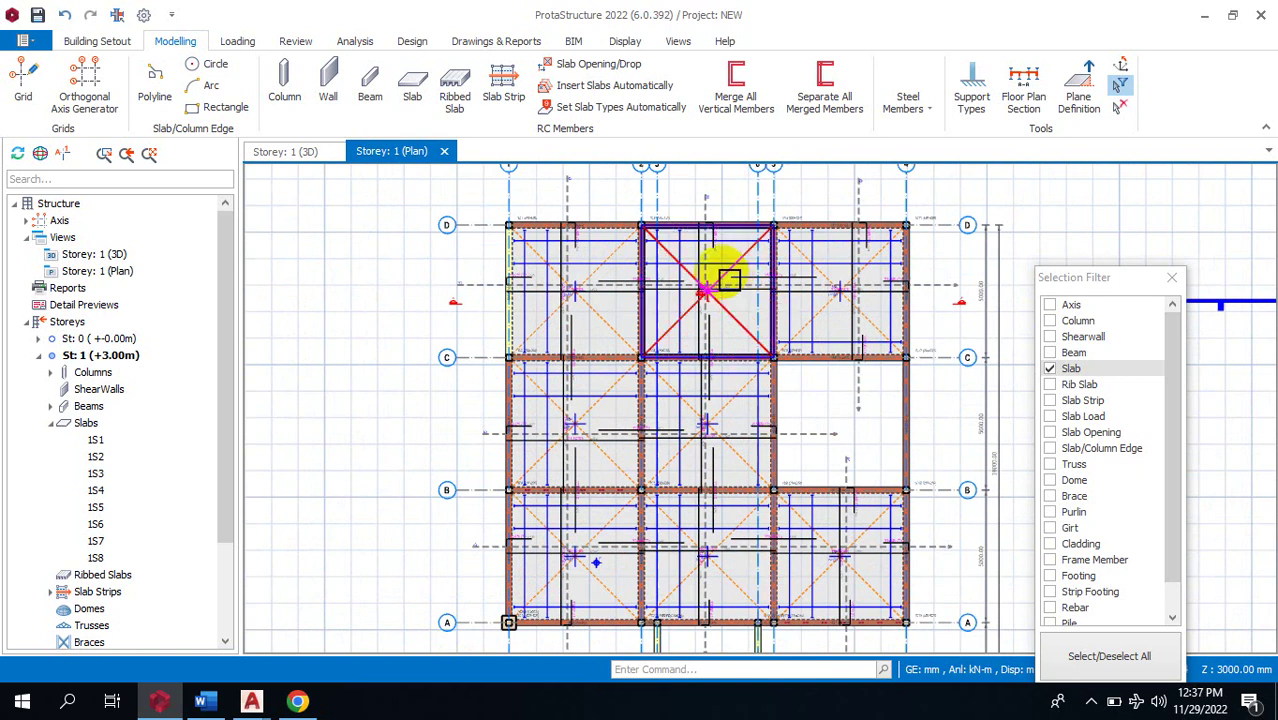
scroll(698, 221, up, 2)
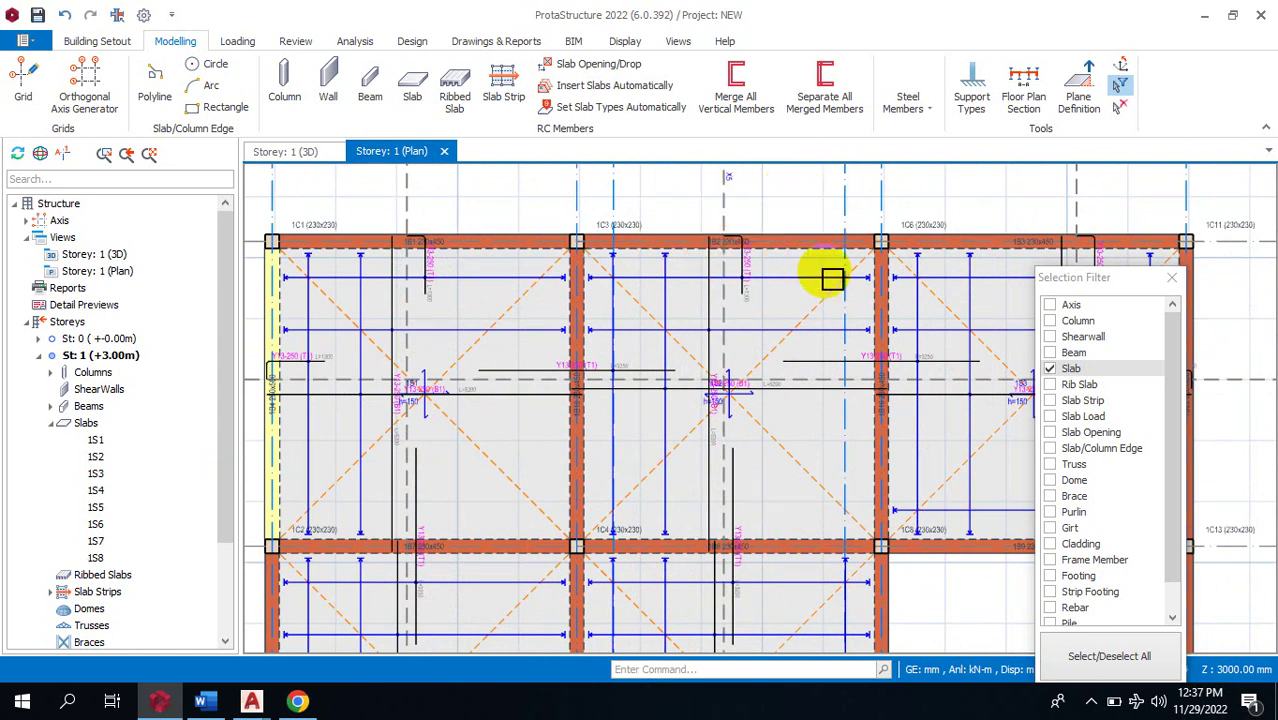
click(754, 416)
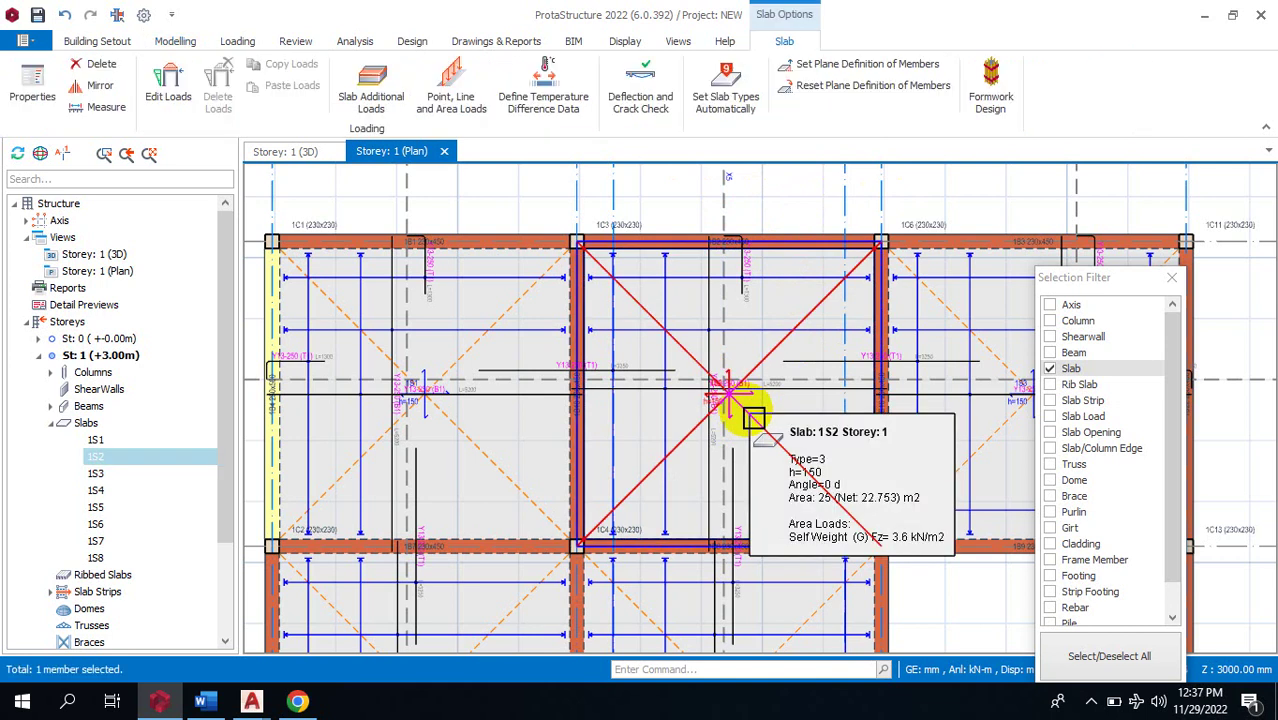
Redefine slab 1S2 over its beam bay in Properties, keeping type 3.
right_click(752, 417)
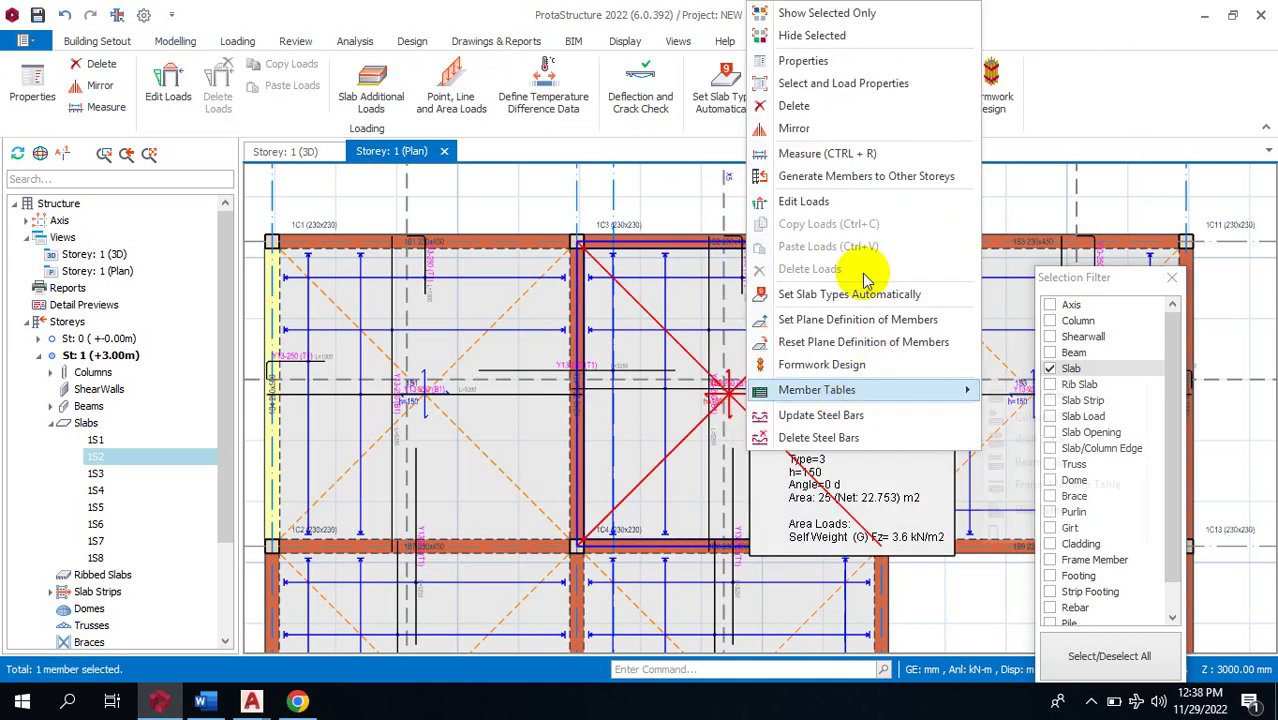
click(877, 64)
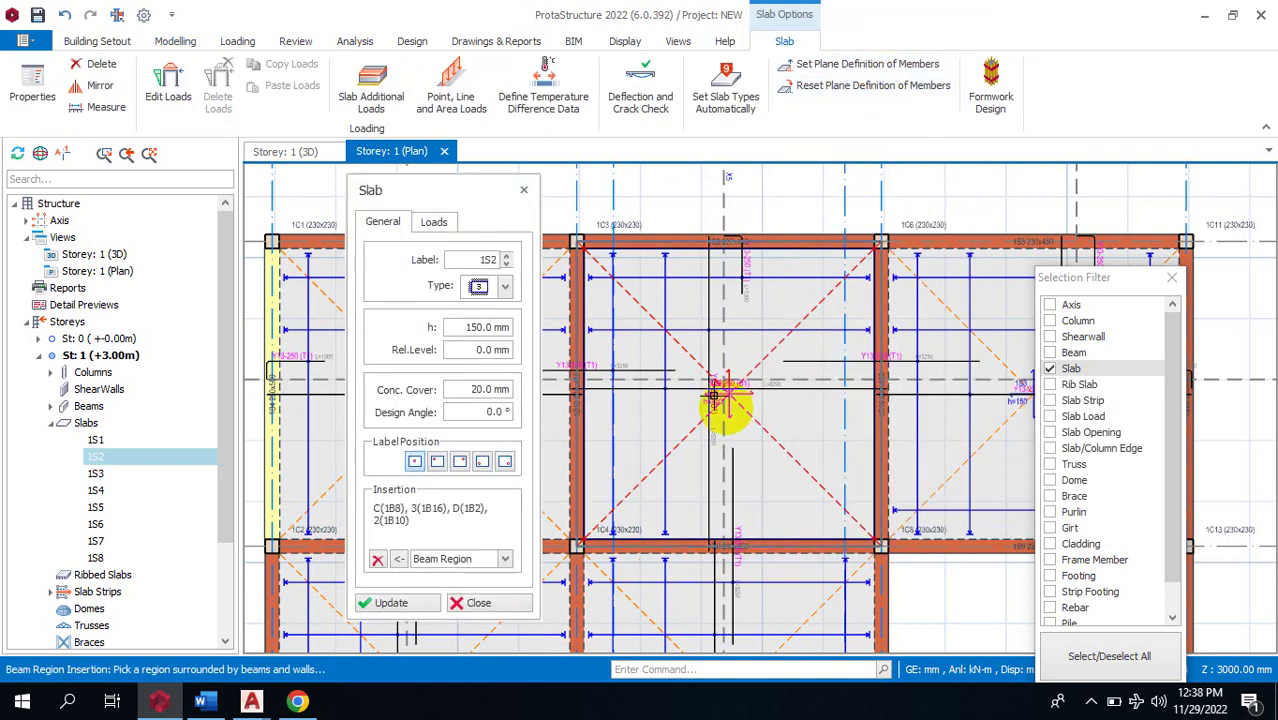
click(588, 305)
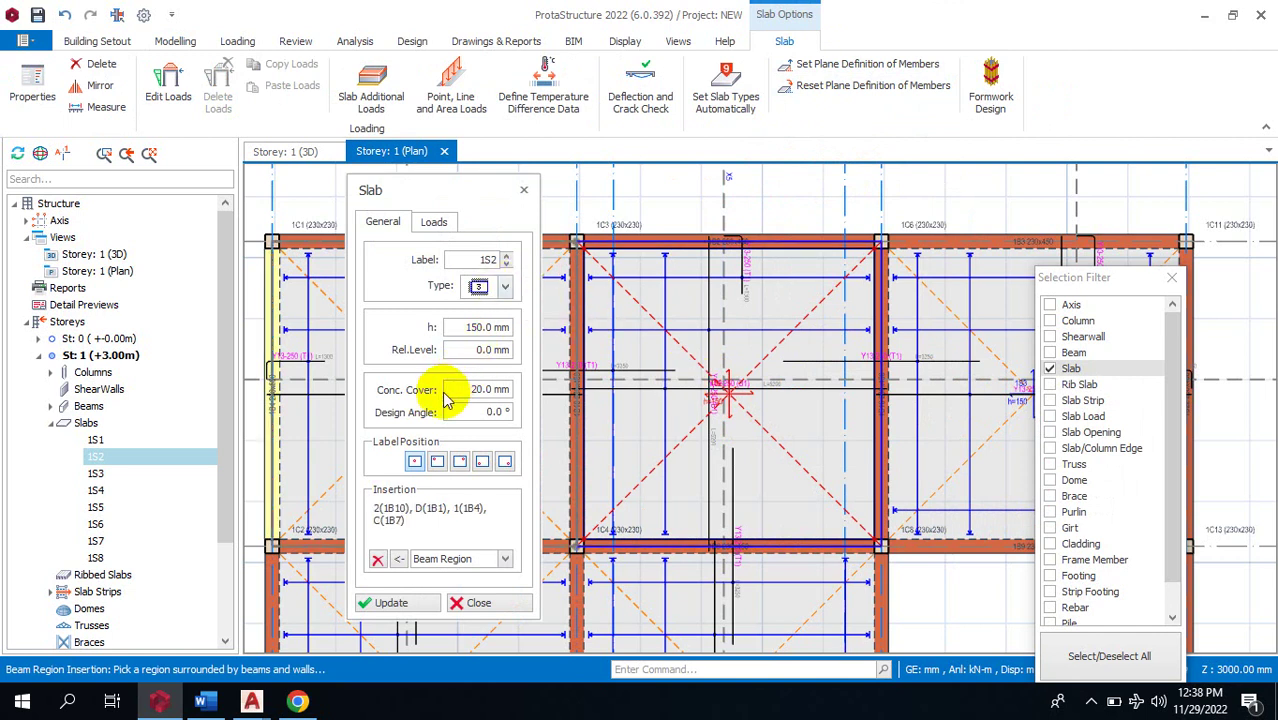
click(505, 287)
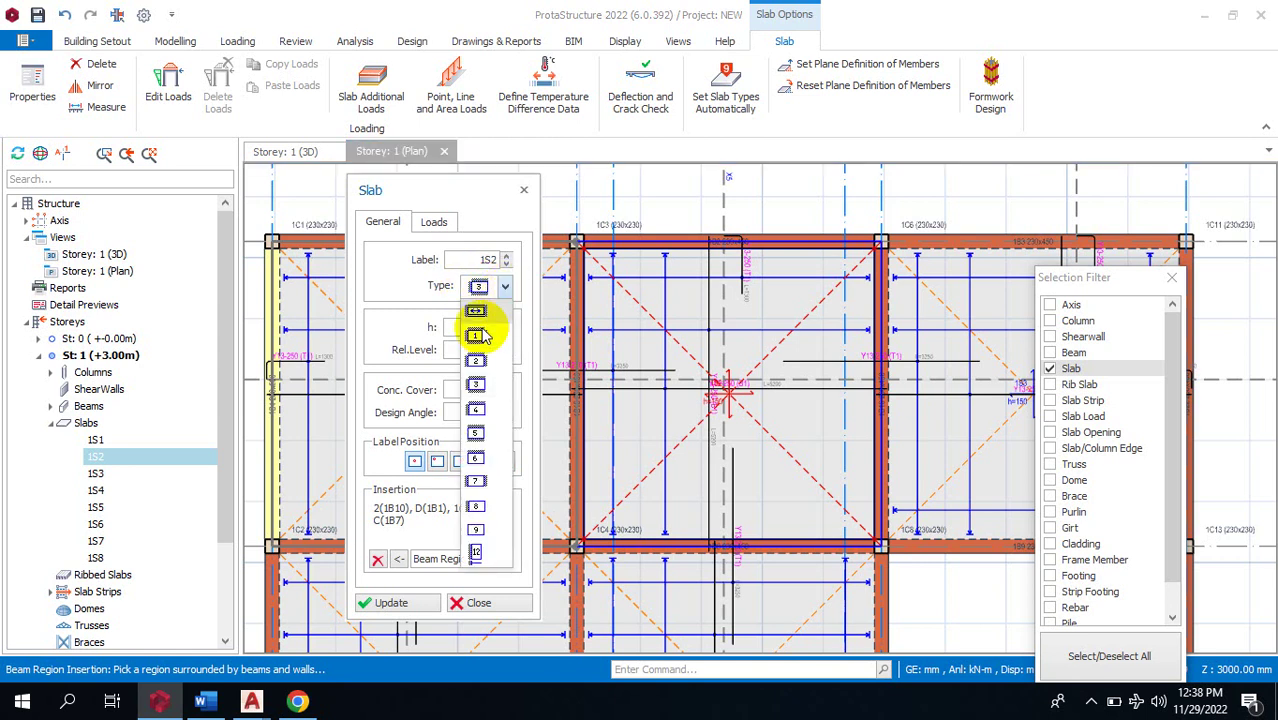
click(485, 382)
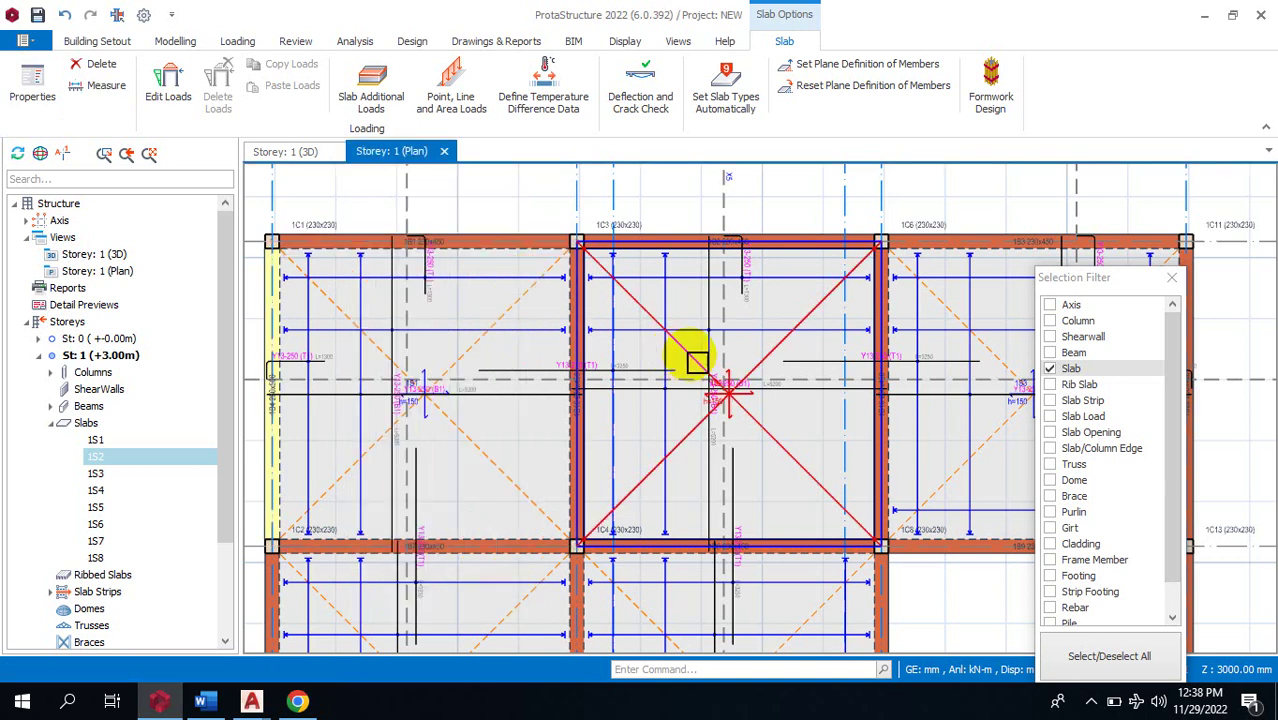
scroll(622, 400, down, 3)
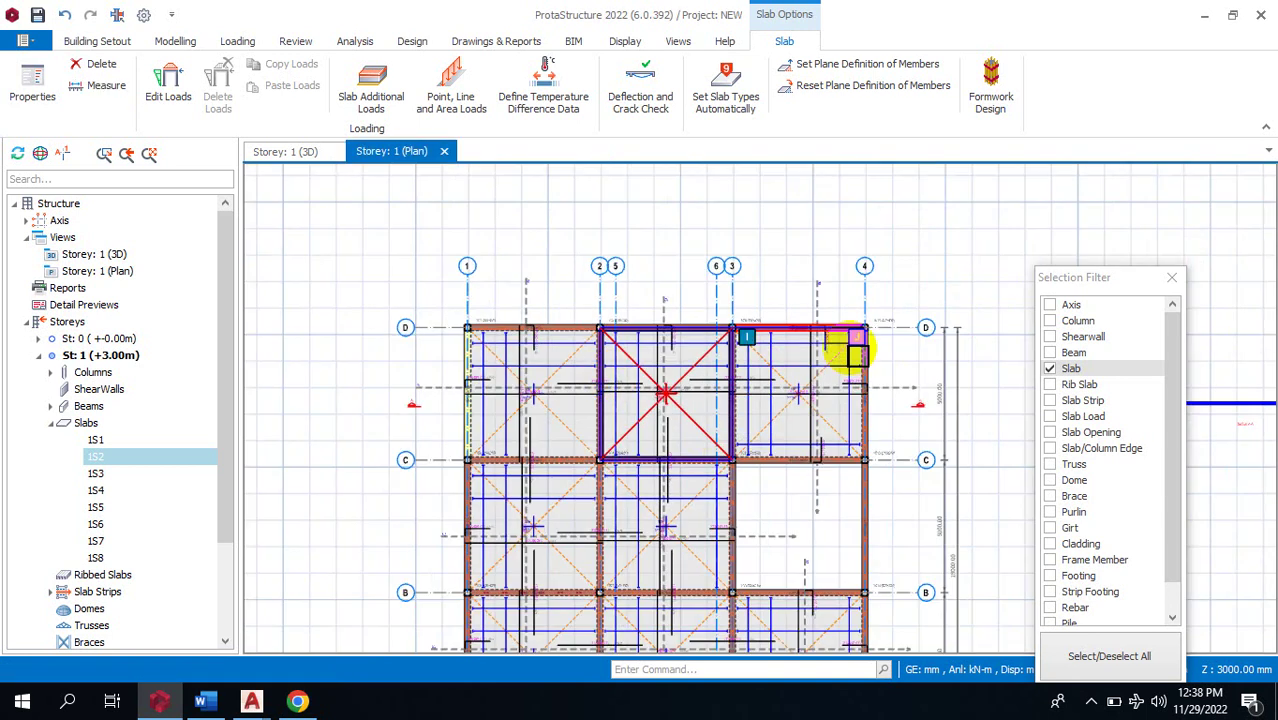
scroll(880, 446, up, 2)
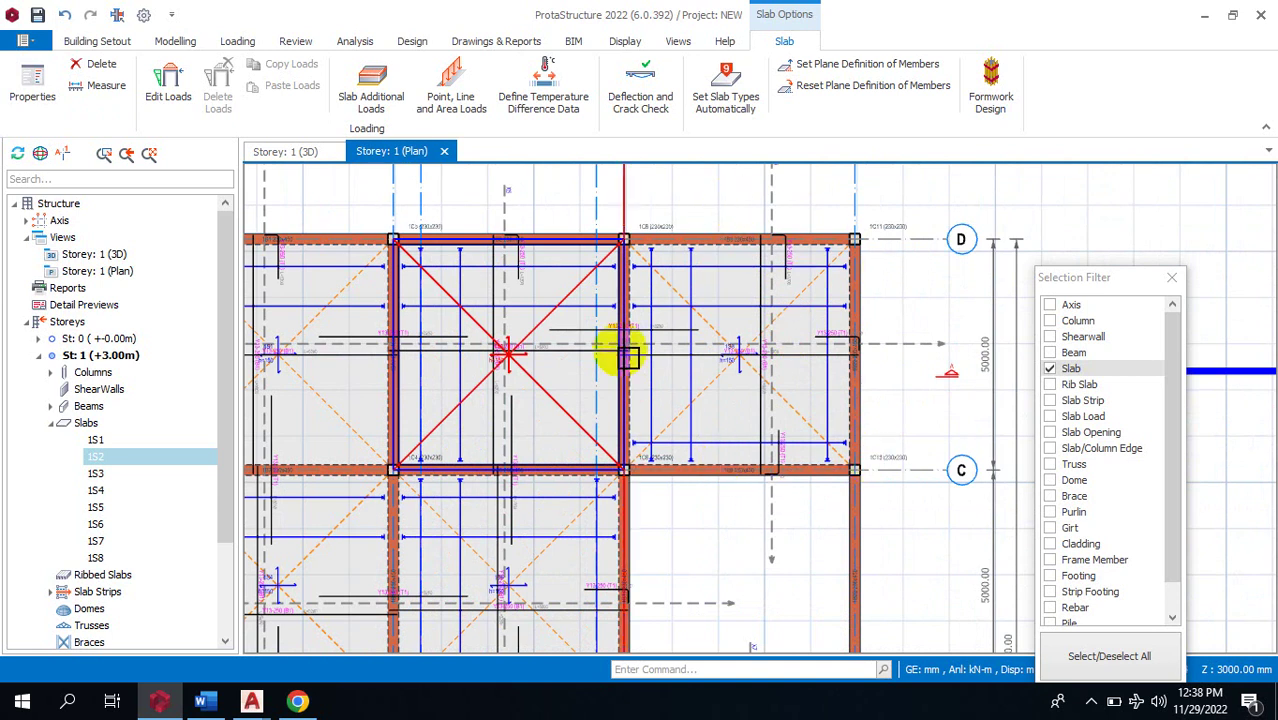
Select only neighbouring slab 1S3 and bring up its context menu.
click(856, 288)
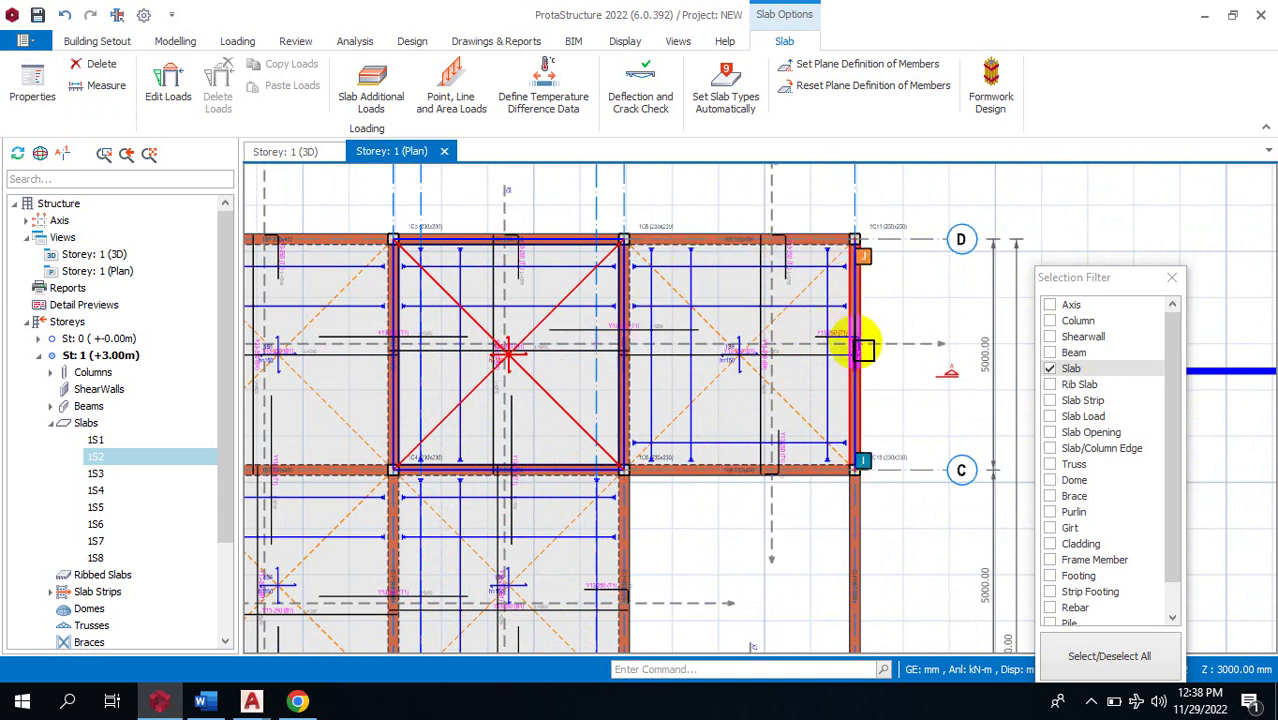
key(Escape)
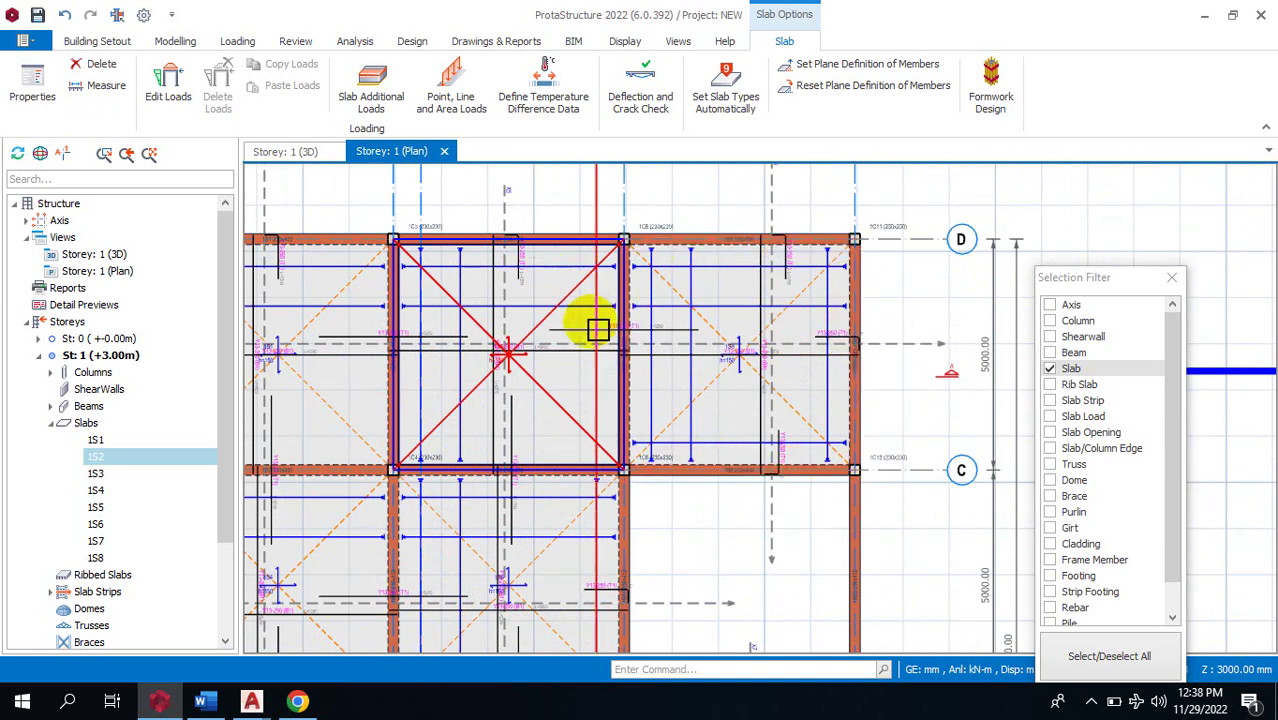
click(738, 358)
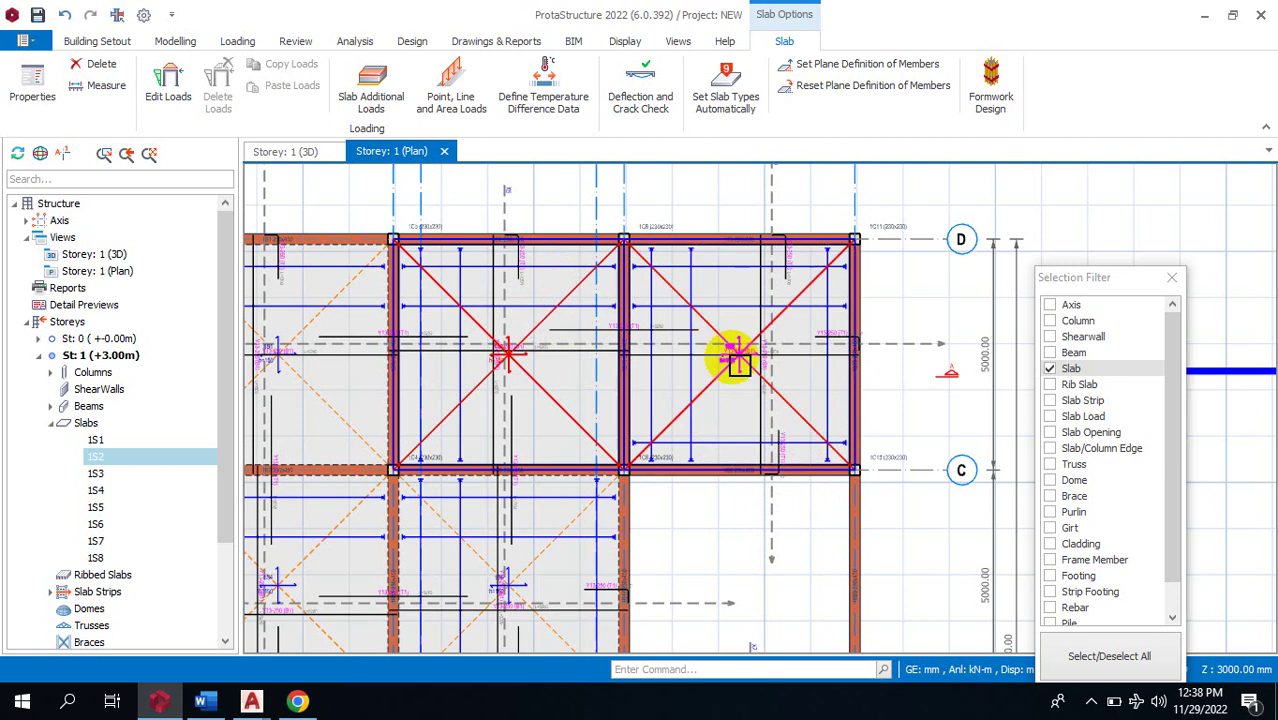
click(793, 319)
right_click(793, 319)
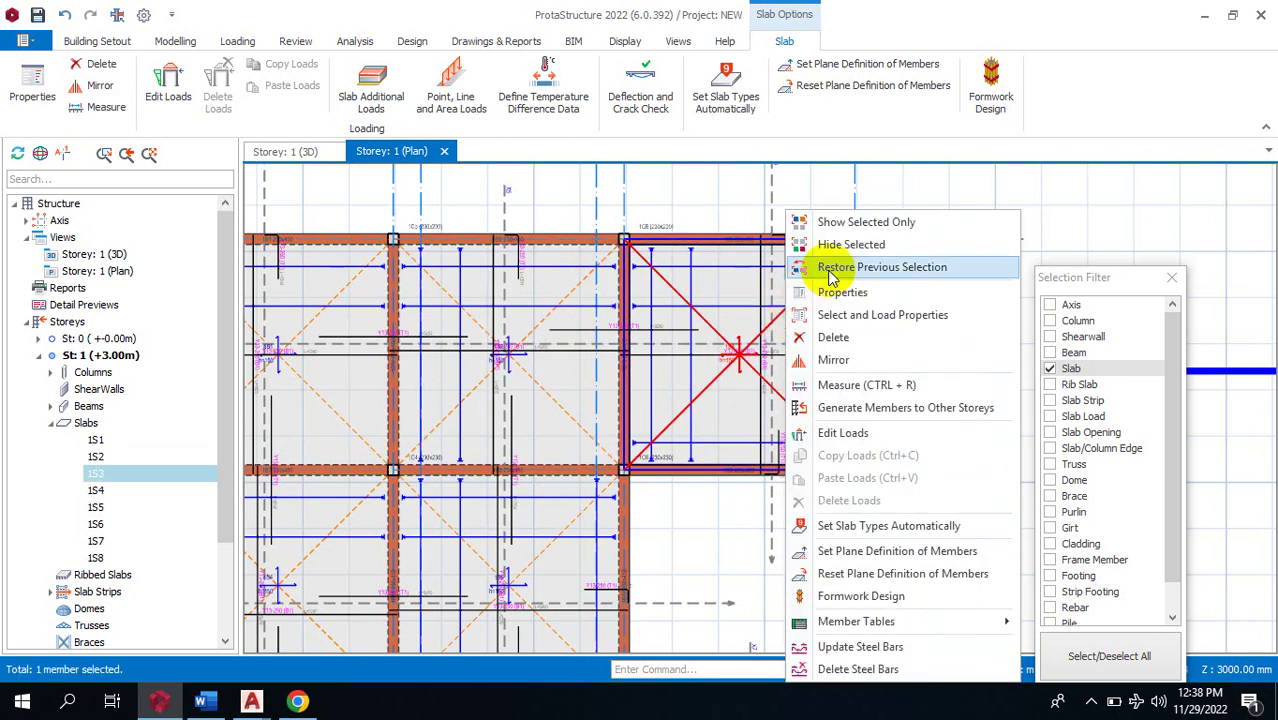
Redefine slab 1S3 over its beam bay in Properties and review its type list.
click(830, 288)
click(609, 306)
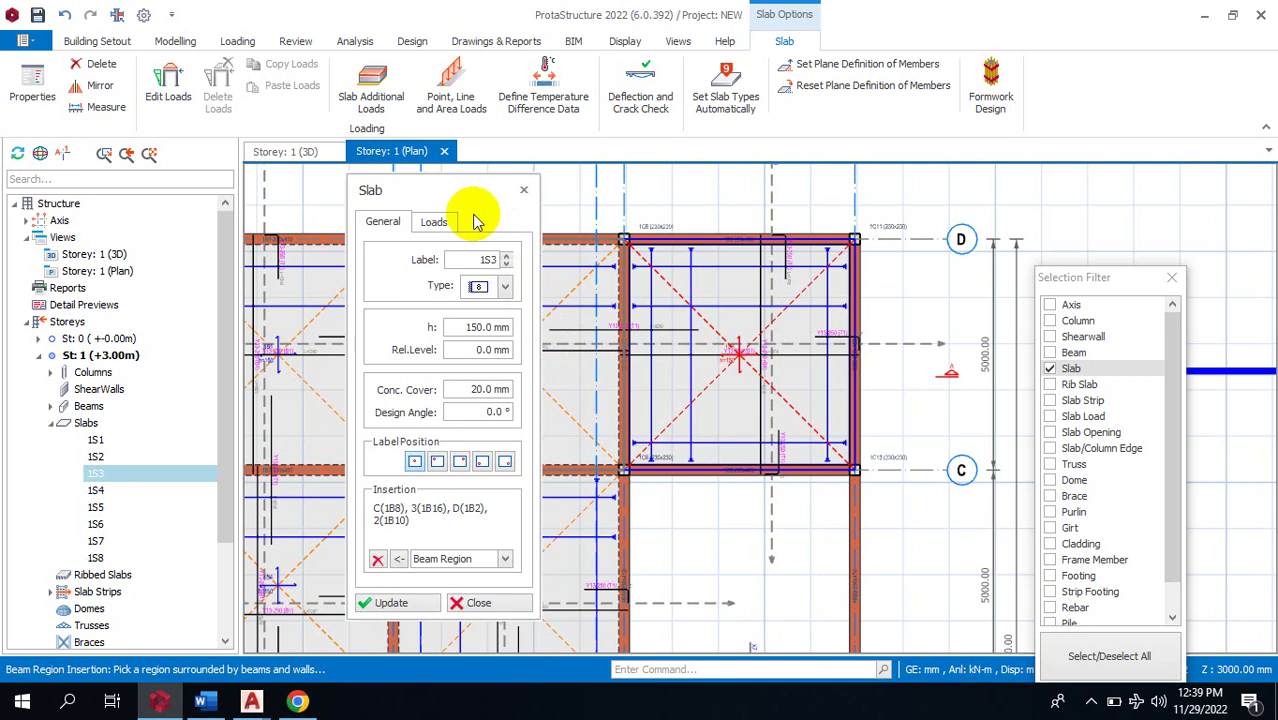
click(506, 287)
Close the slab 1S3 edit, re-enable all member types in the selection filter, and zoom out.
key(Escape)
key(Escape)
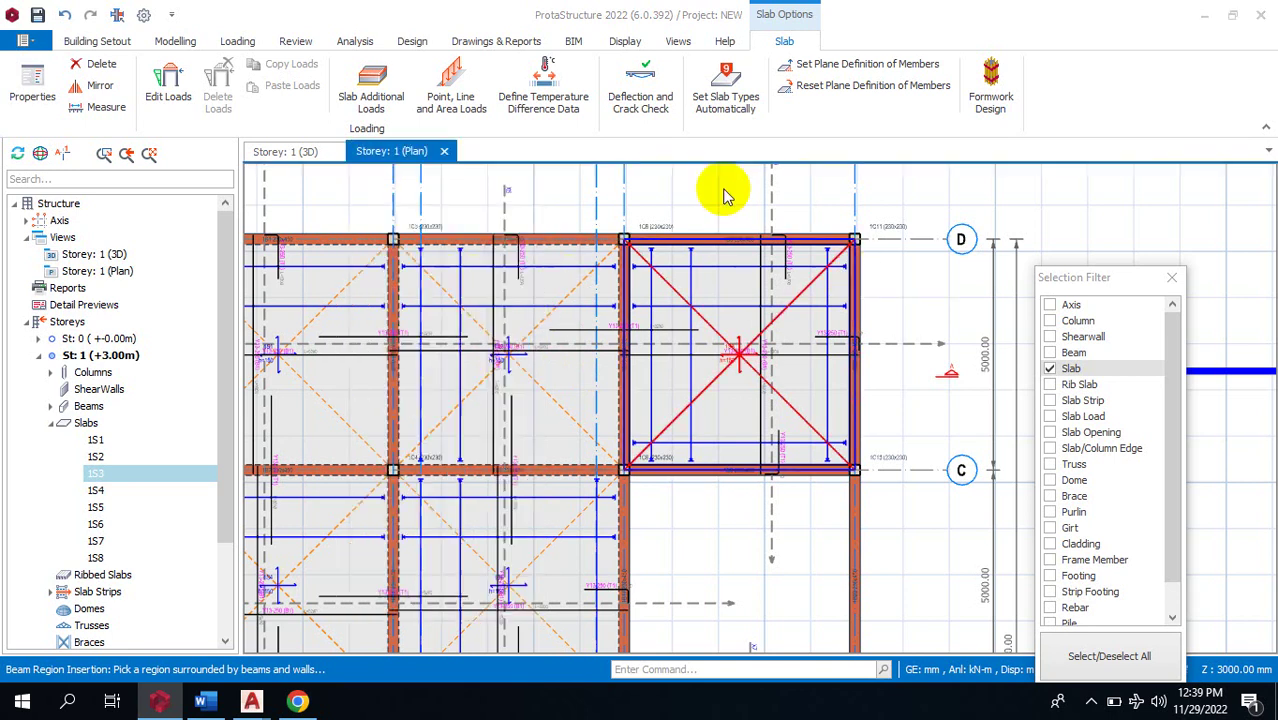
mouse_move(855, 241)
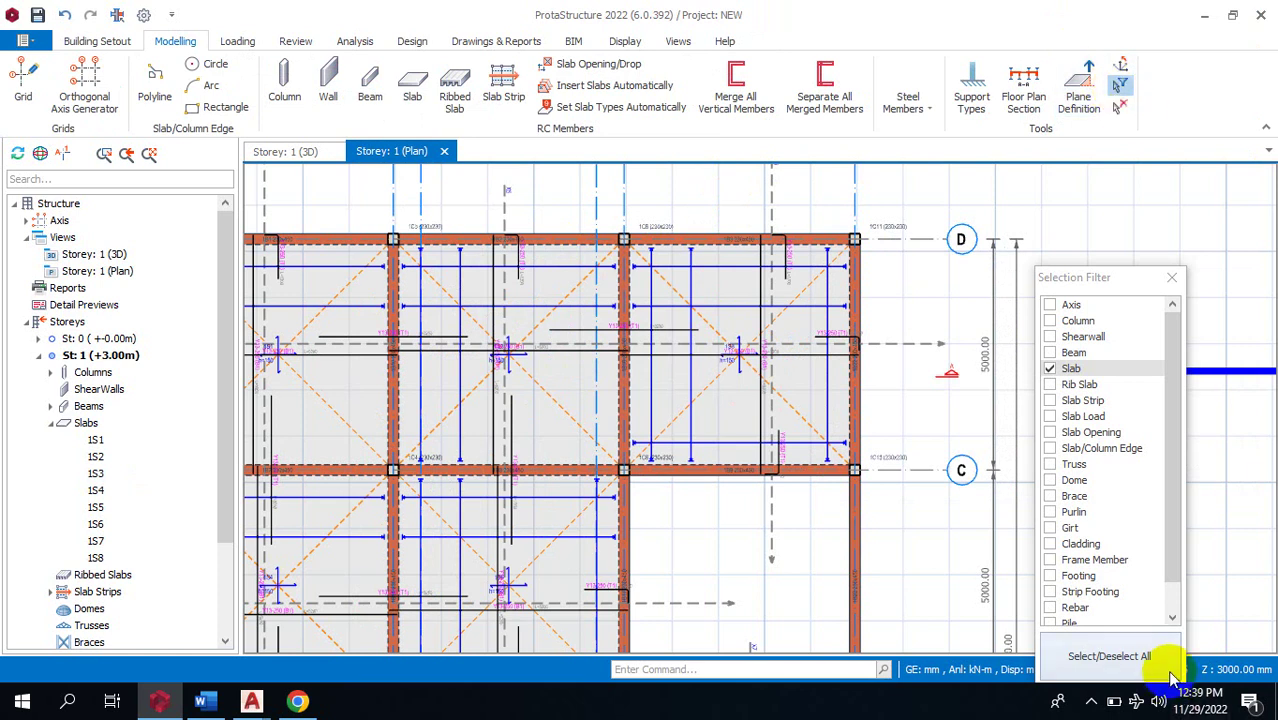
click(1118, 660)
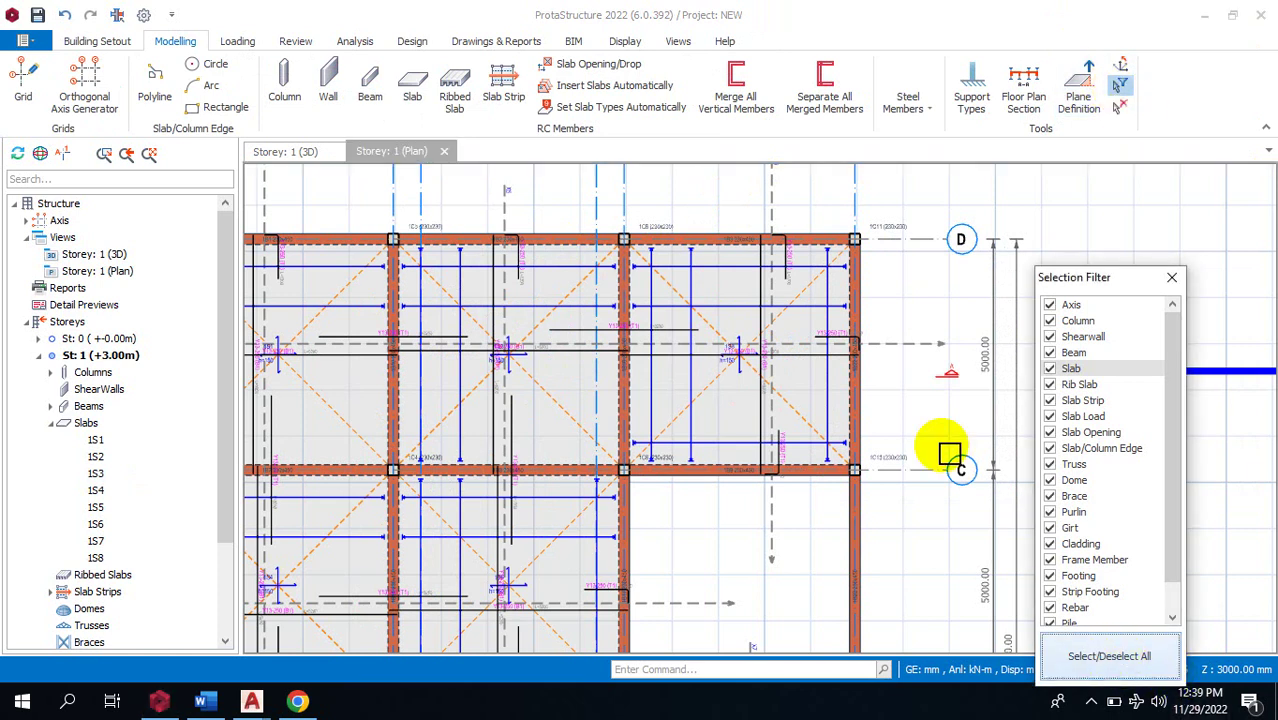
mouse_move(855, 241)
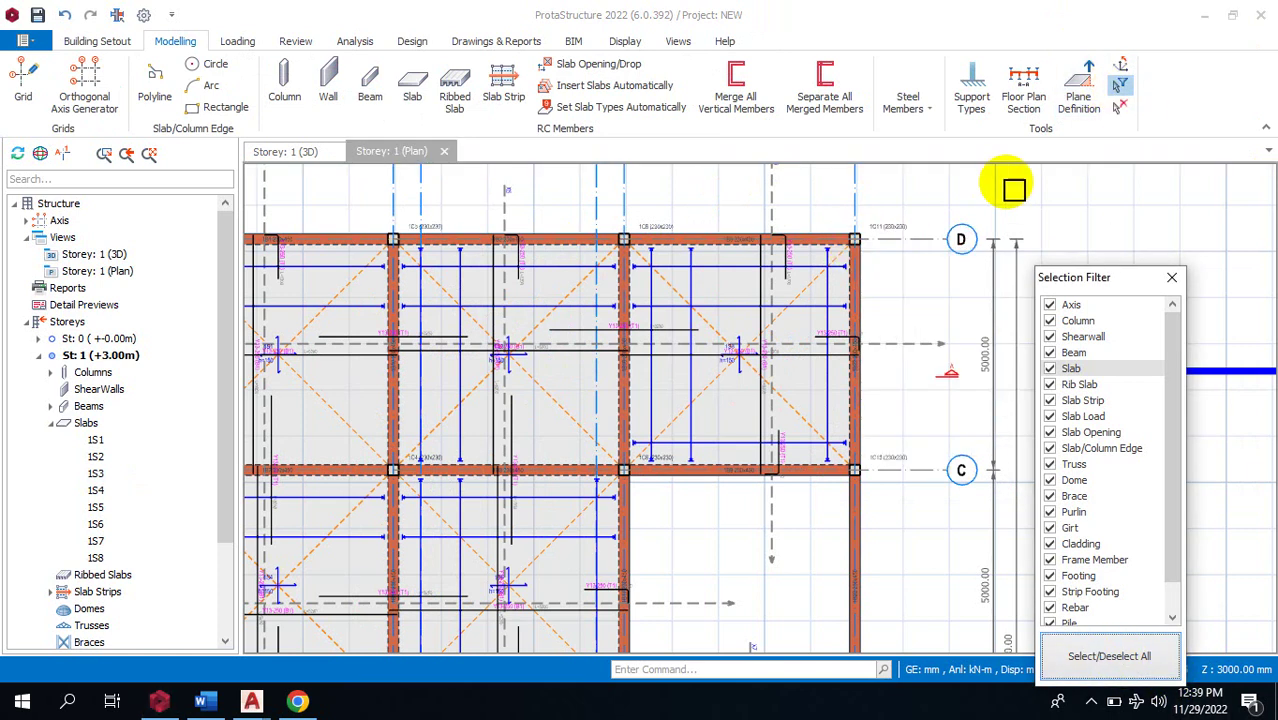
scroll(1040, 220, down, 3)
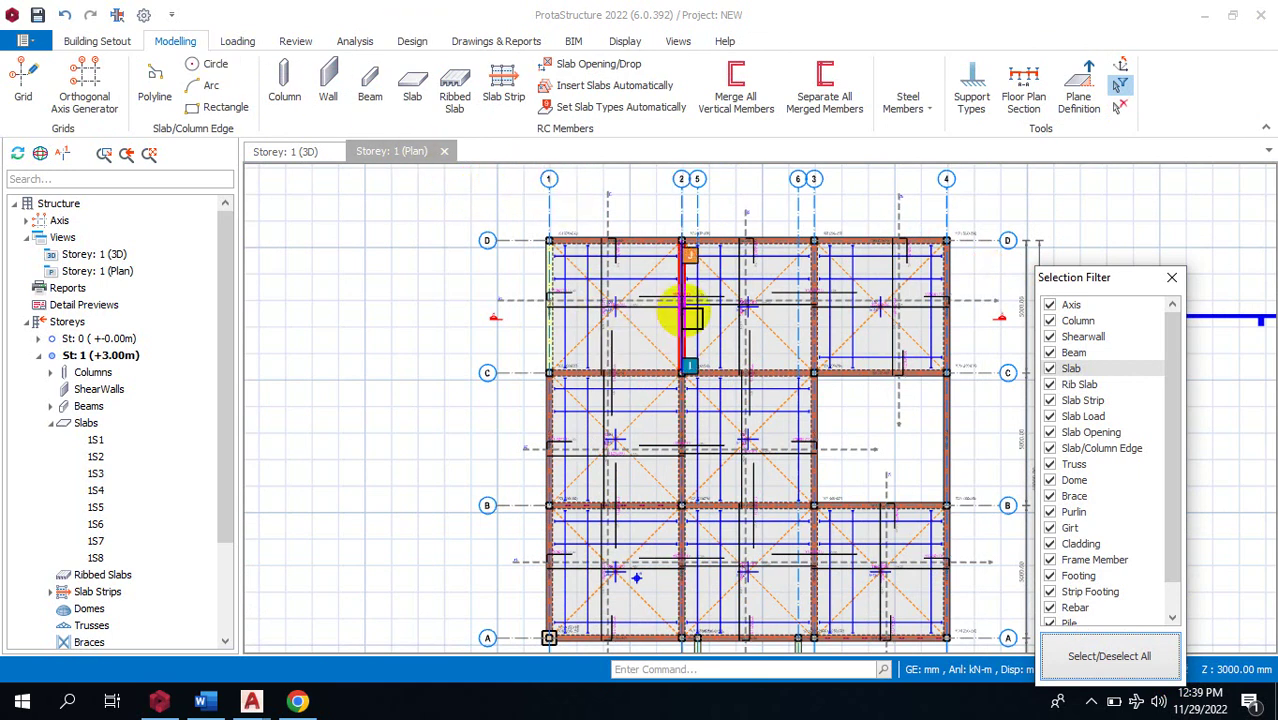
mouse_move(693, 320)
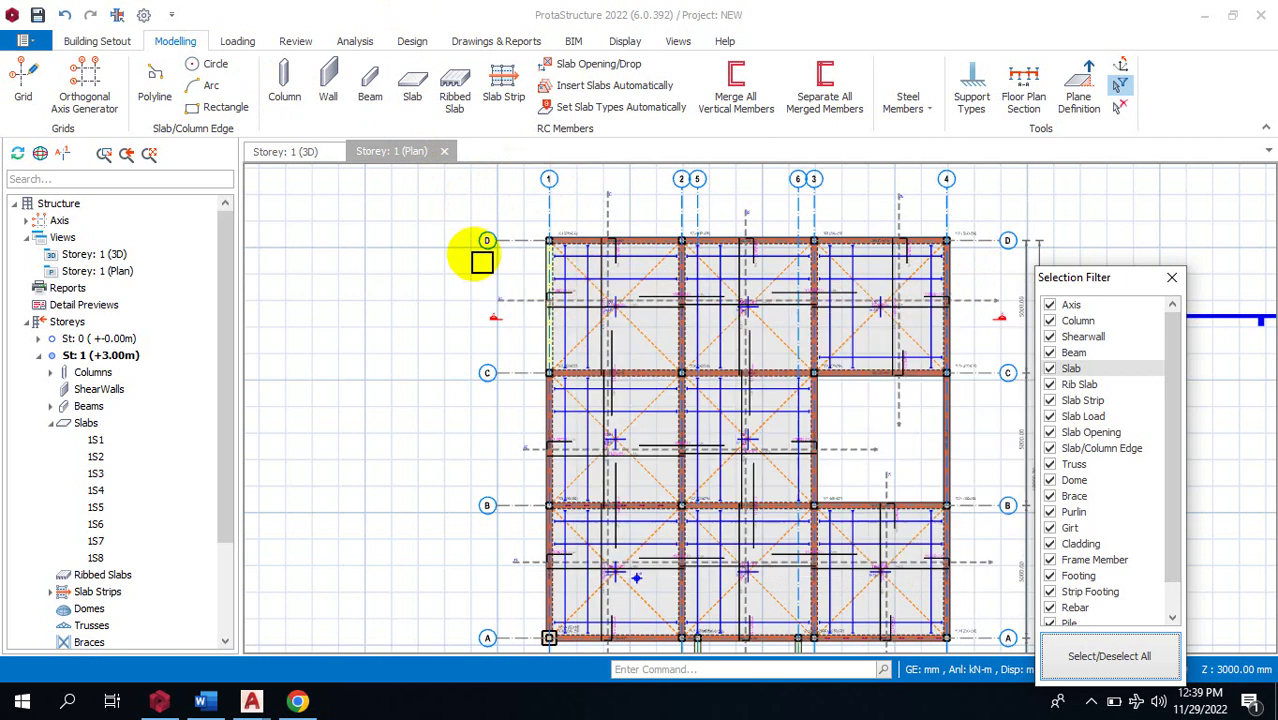
scroll(374, 197, down, 3)
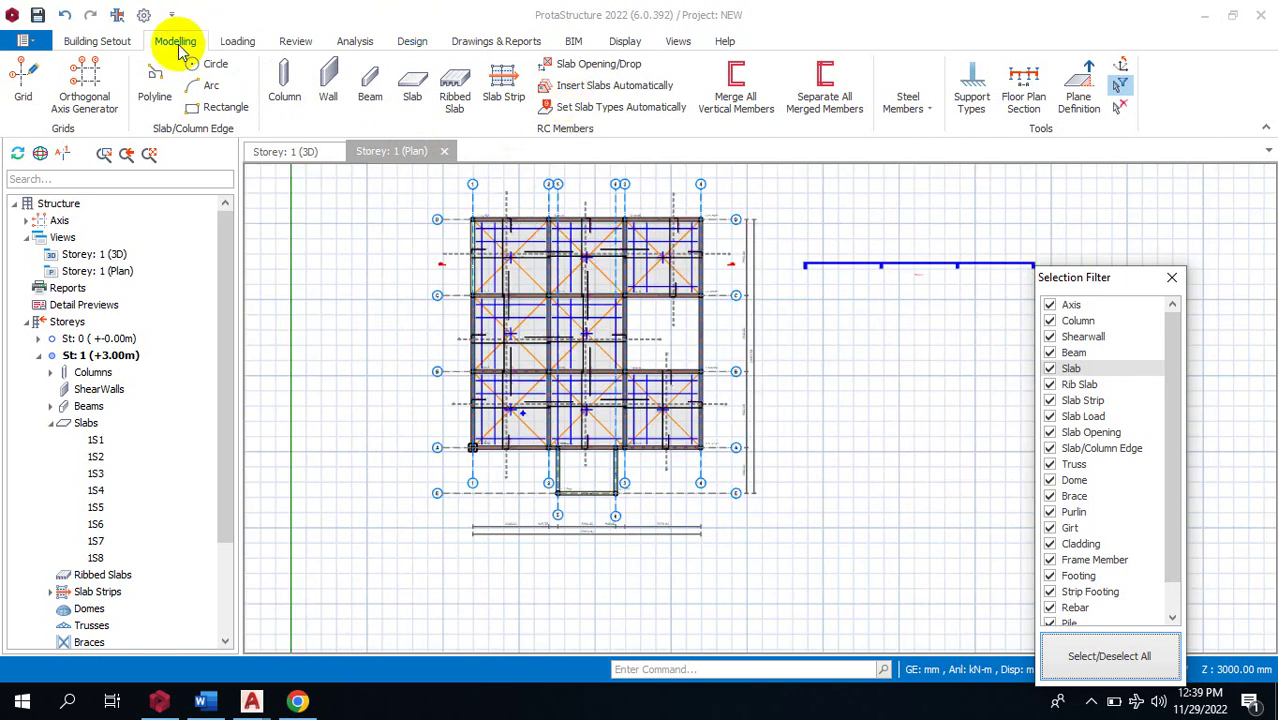
Open the Slab Additional Load Library from the Loading commands.
click(107, 43)
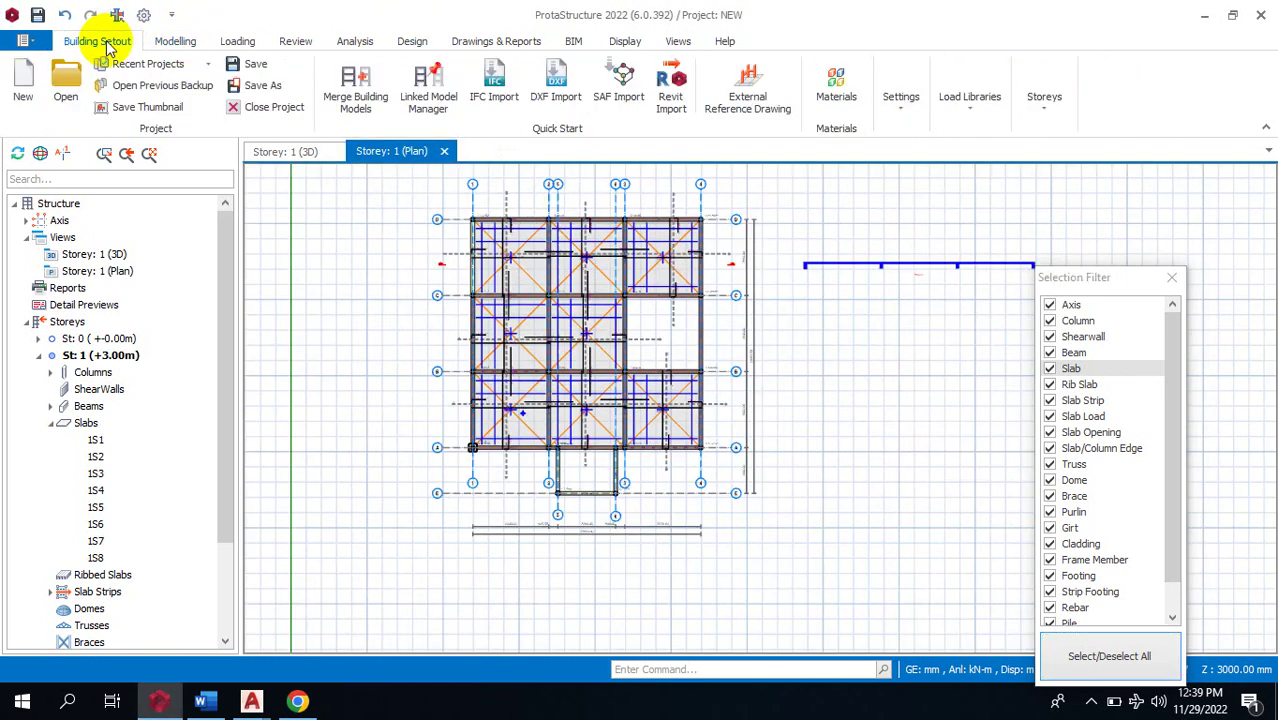
click(162, 44)
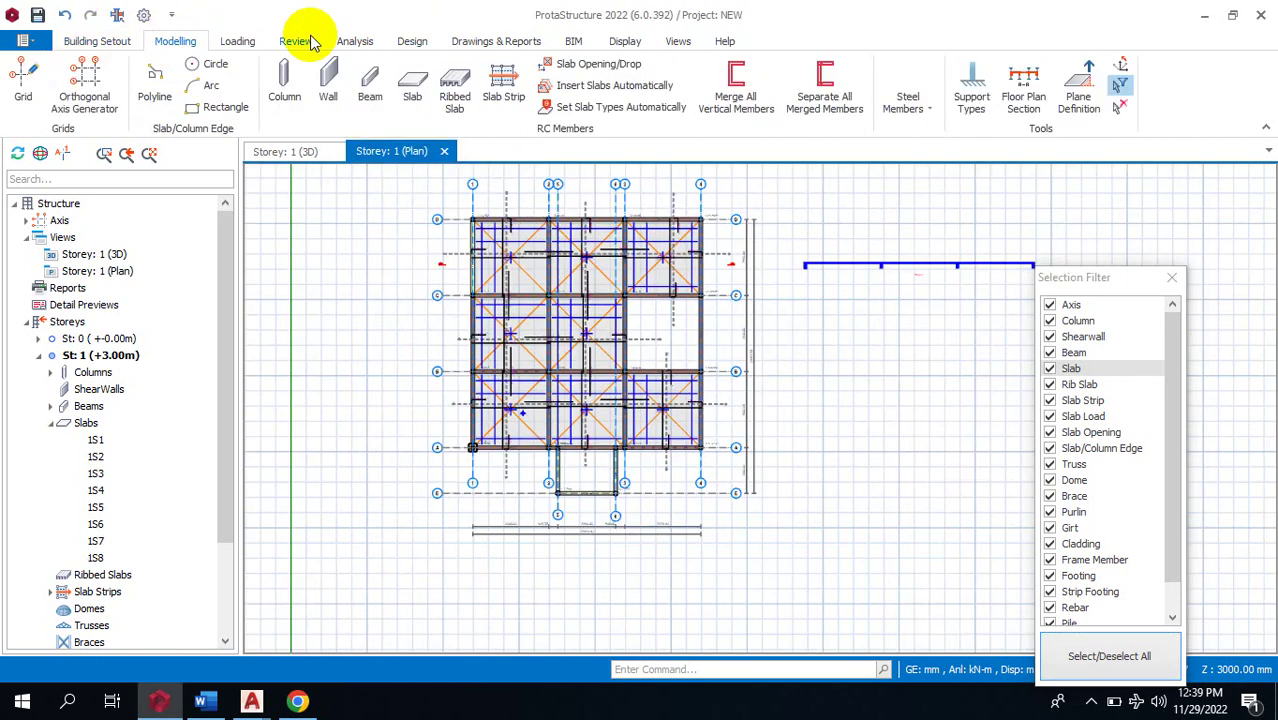
click(240, 38)
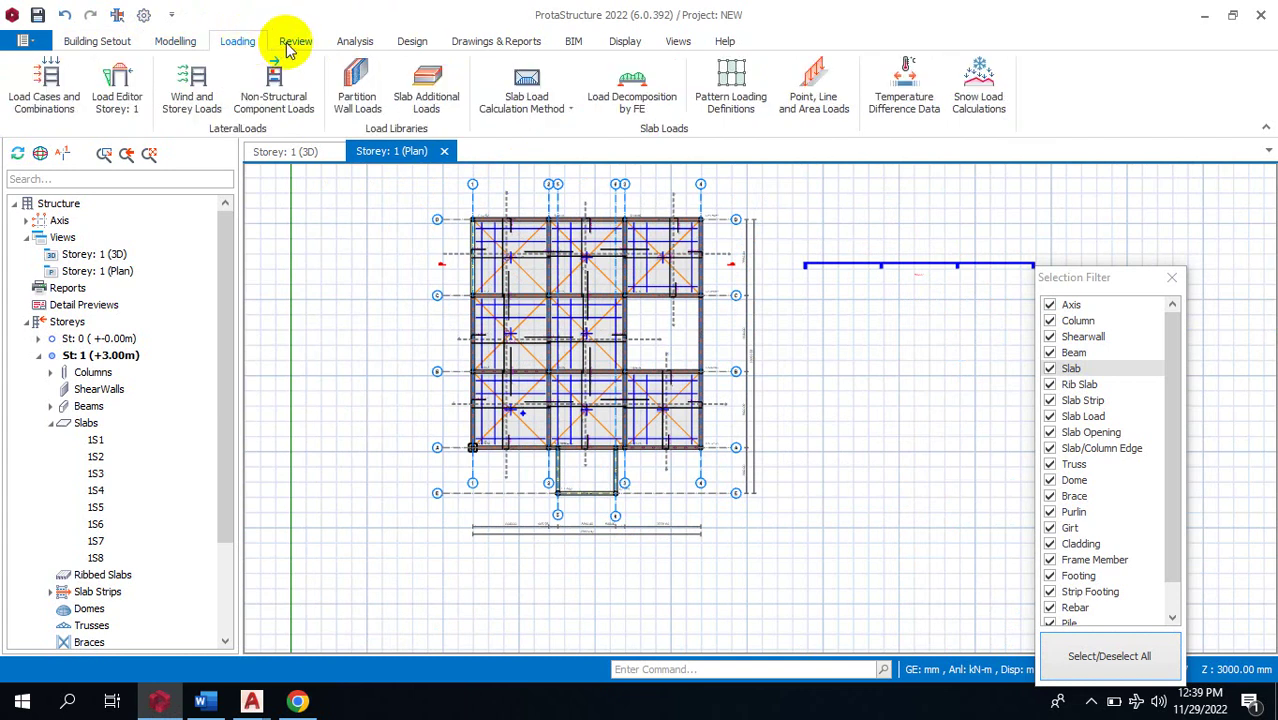
click(432, 88)
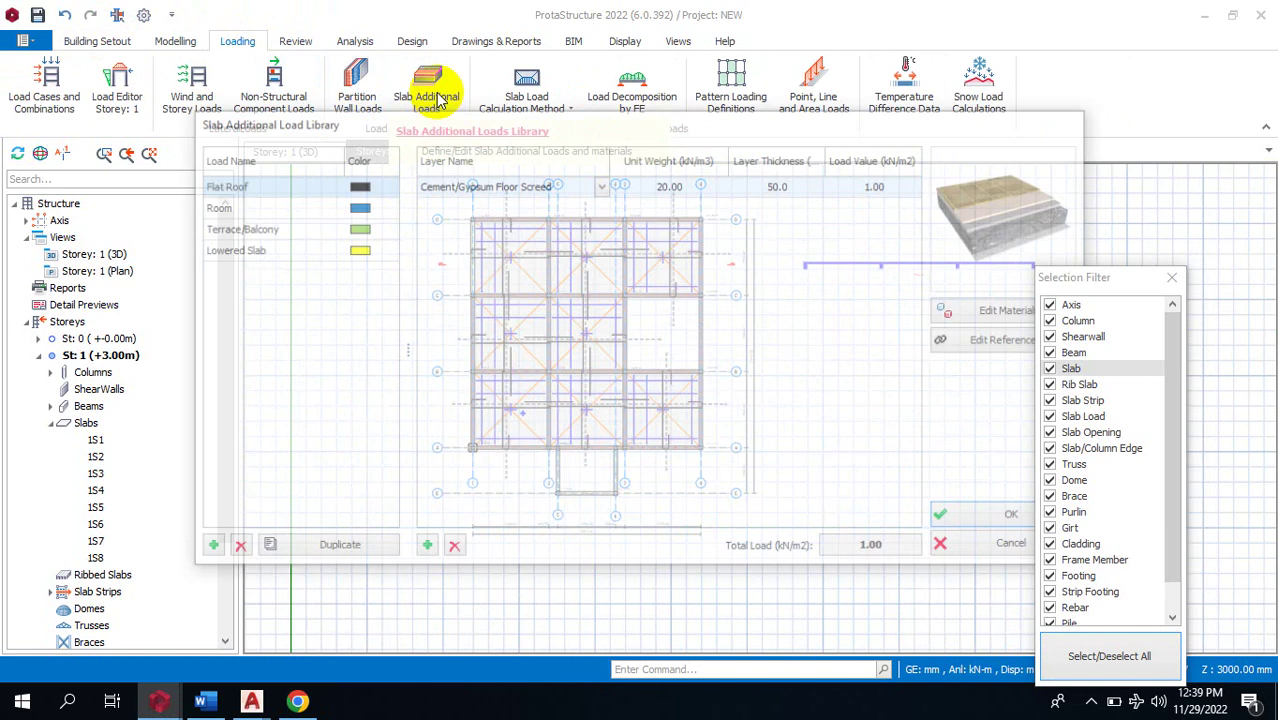
Review the layers of the Room, Terrace/Balcony, Lowered Slab and Flat Roof loads.
click(255, 208)
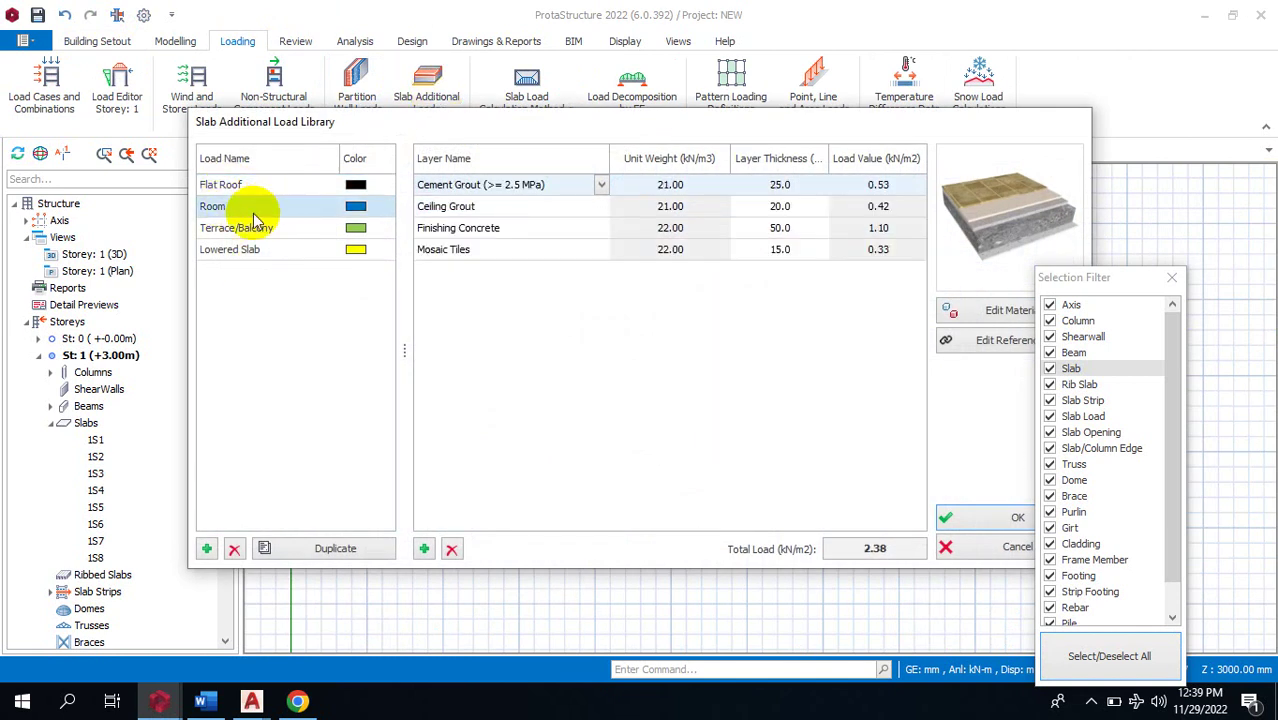
click(250, 232)
click(252, 251)
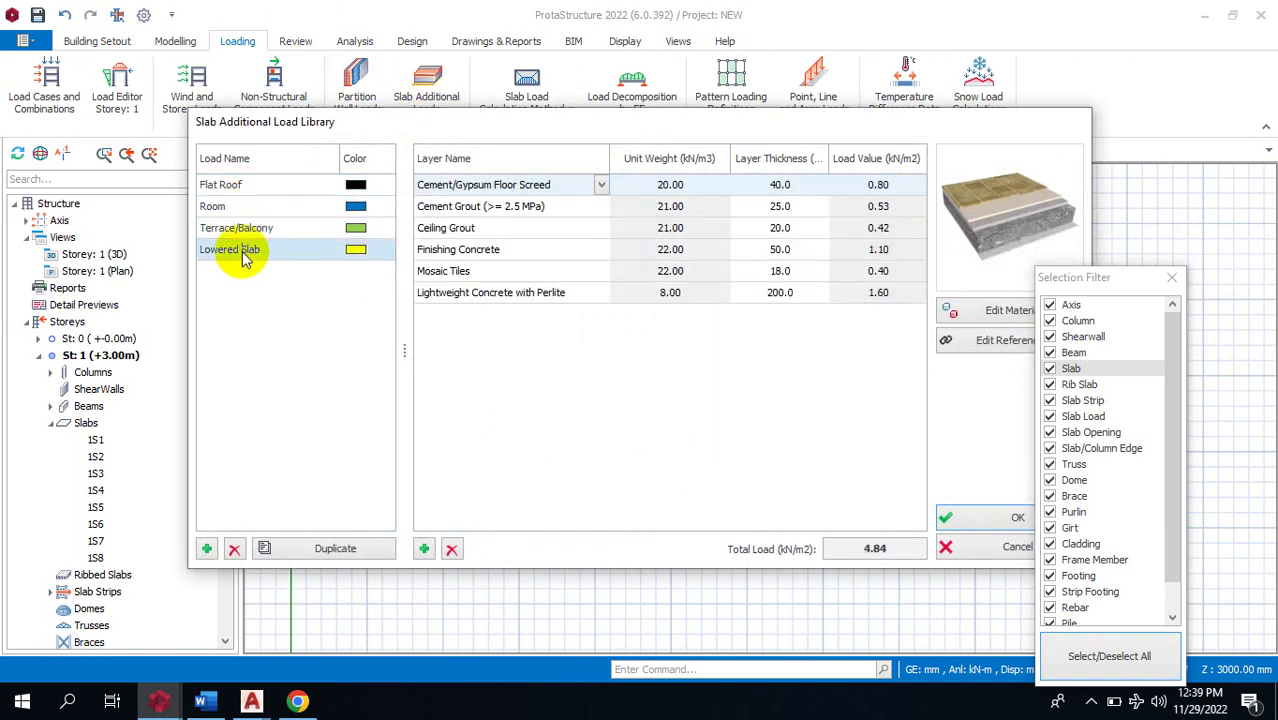
click(279, 228)
click(260, 200)
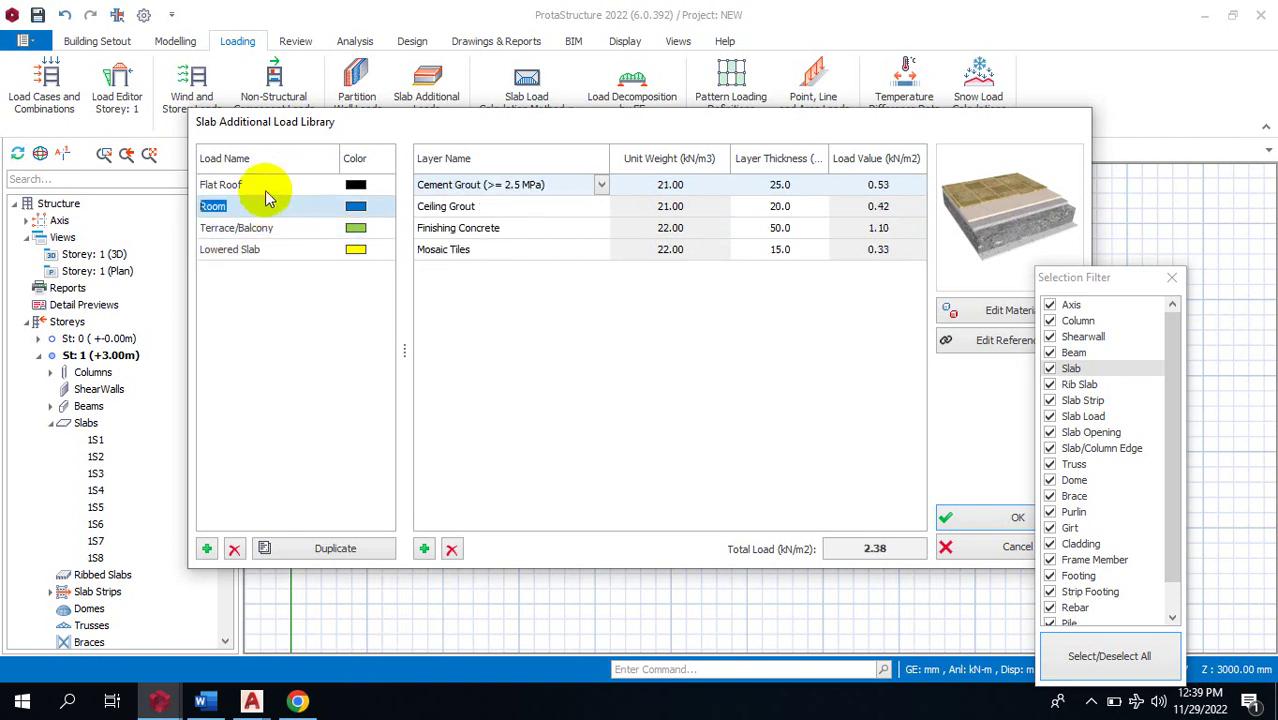
click(270, 184)
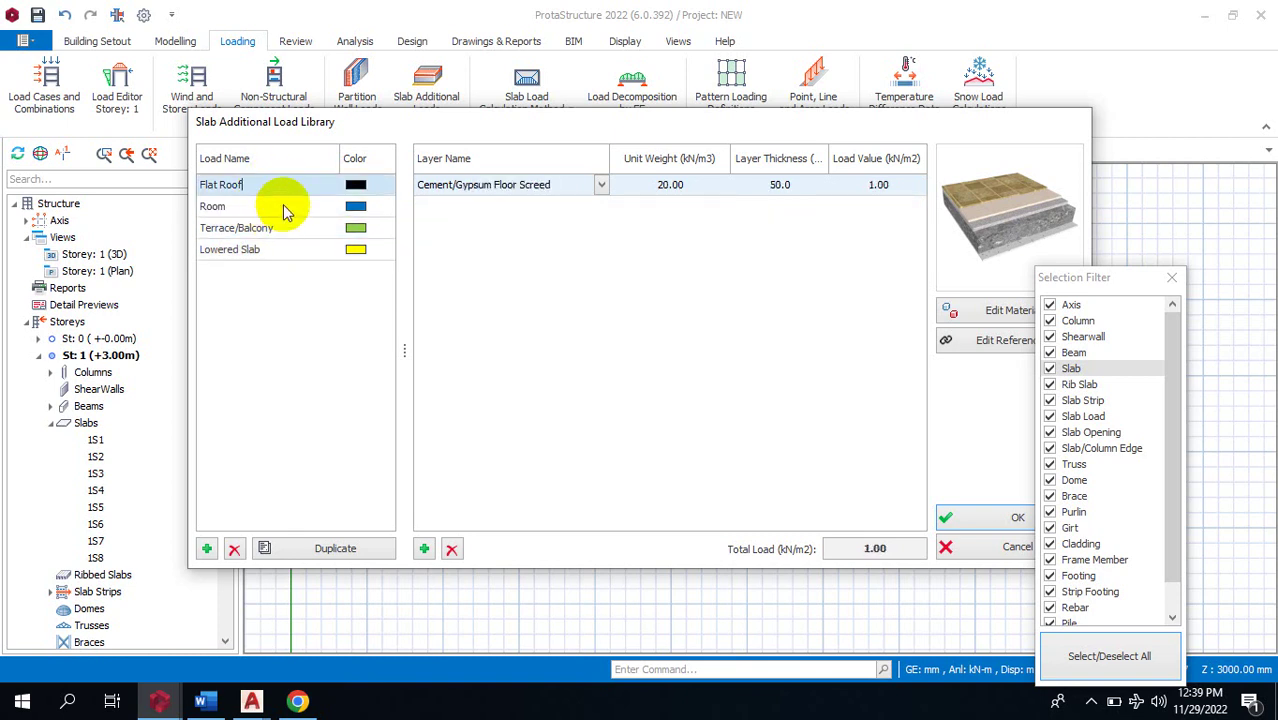
click(268, 206)
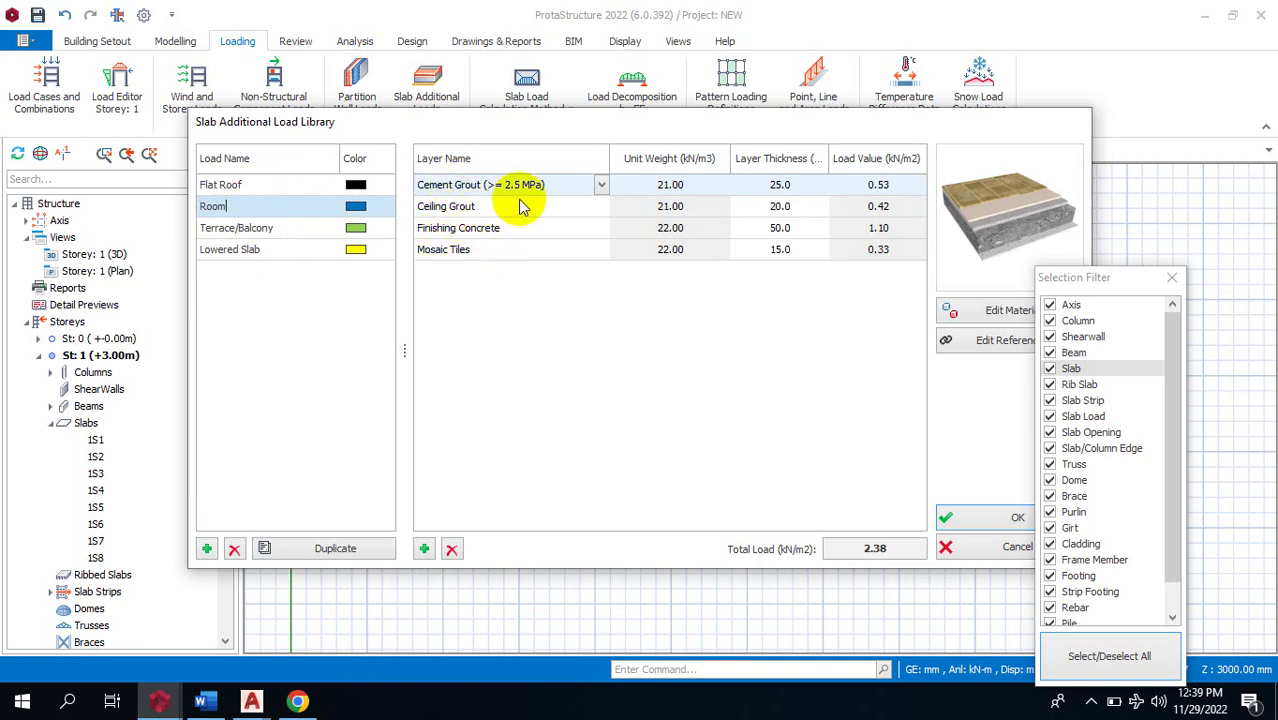
Inspect the Room load's Mosaic Tiles material list, then cancel the library unchanged.
click(472, 258)
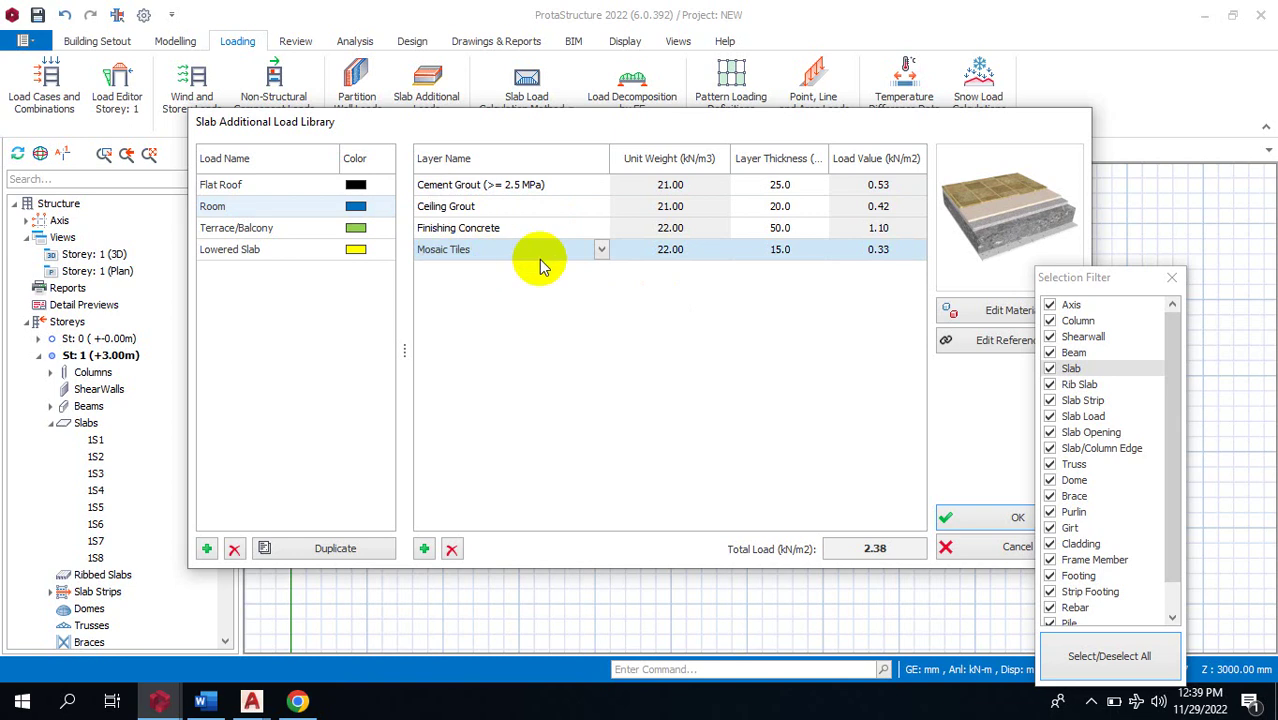
click(601, 250)
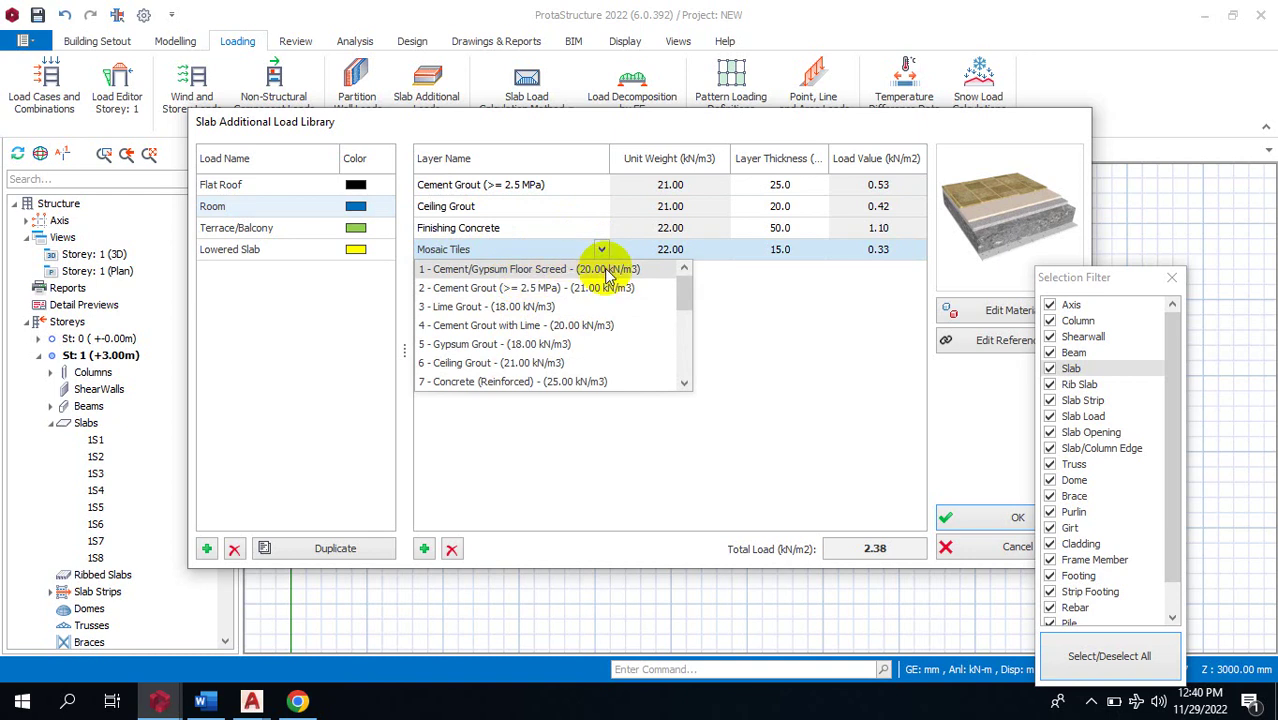
click(956, 549)
scroll(620, 275, up, 3)
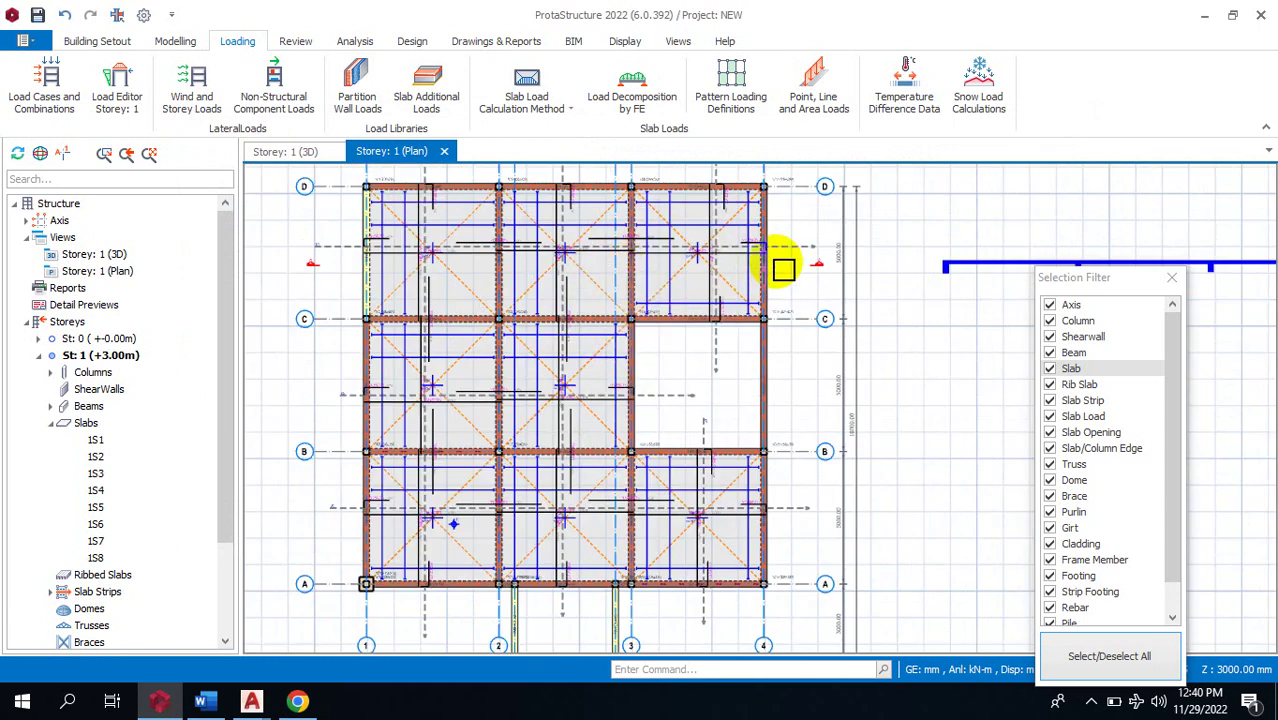
click(733, 243)
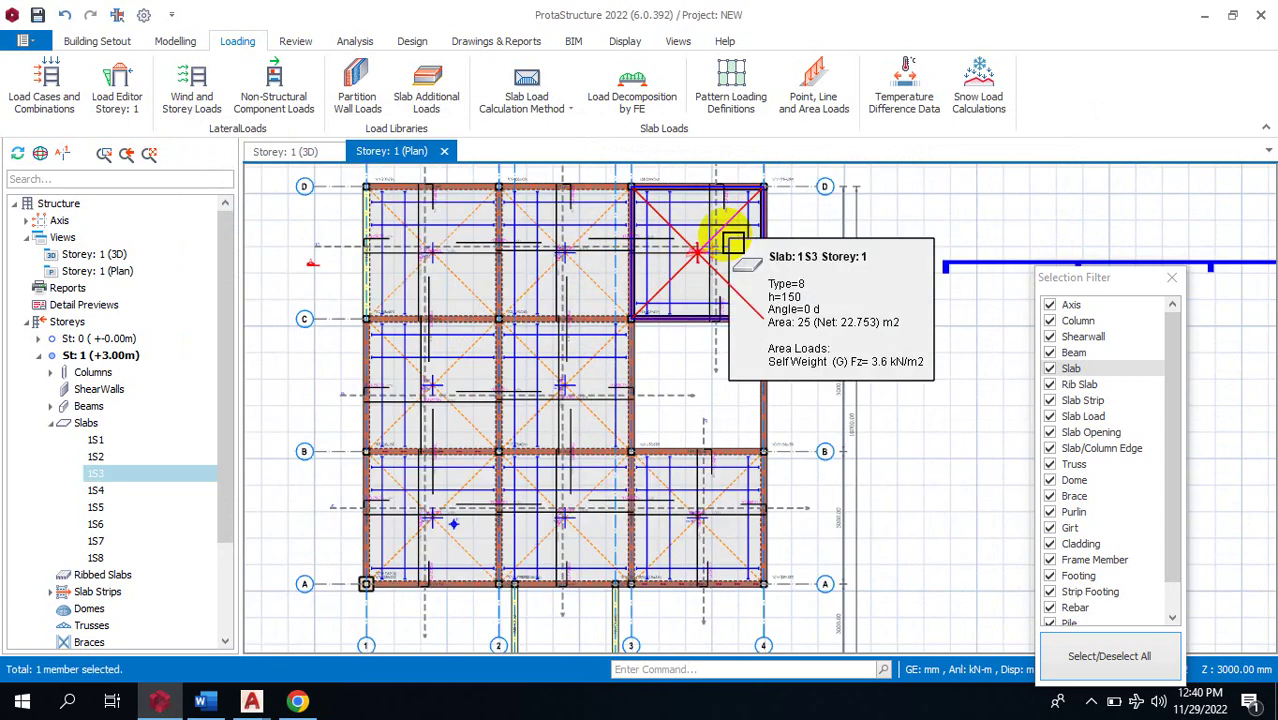
right_click(728, 243)
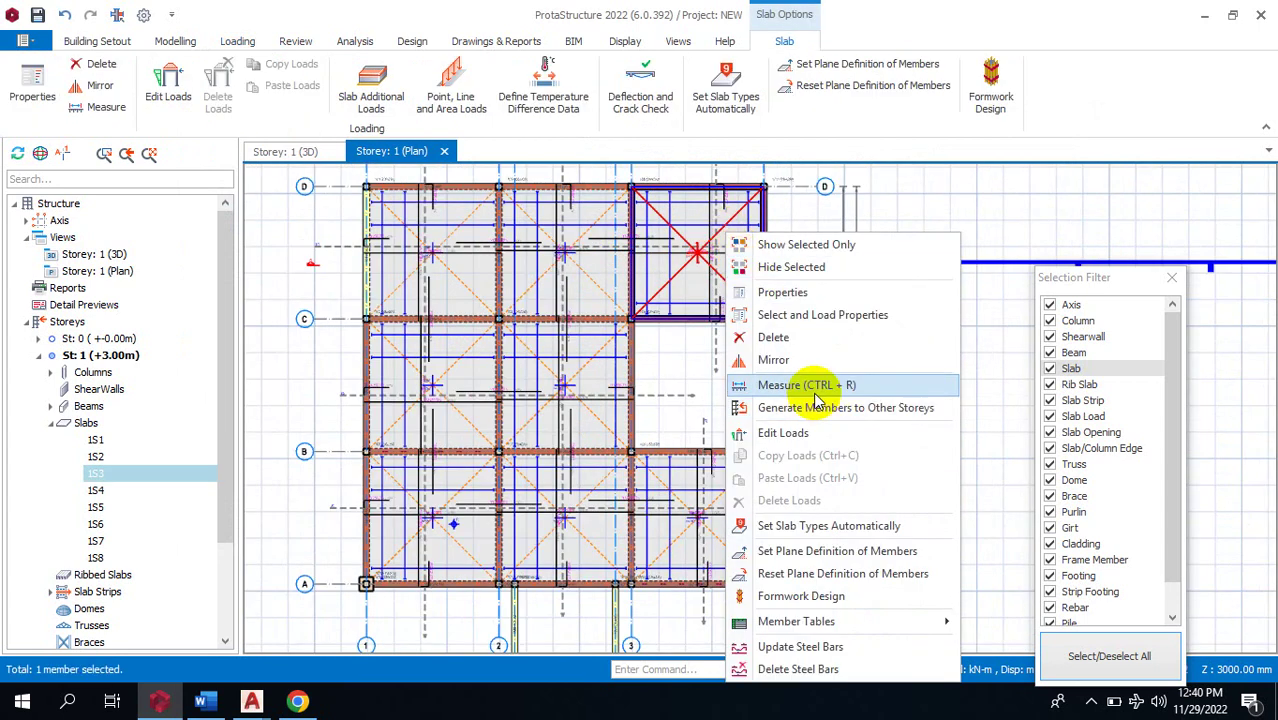
click(818, 293)
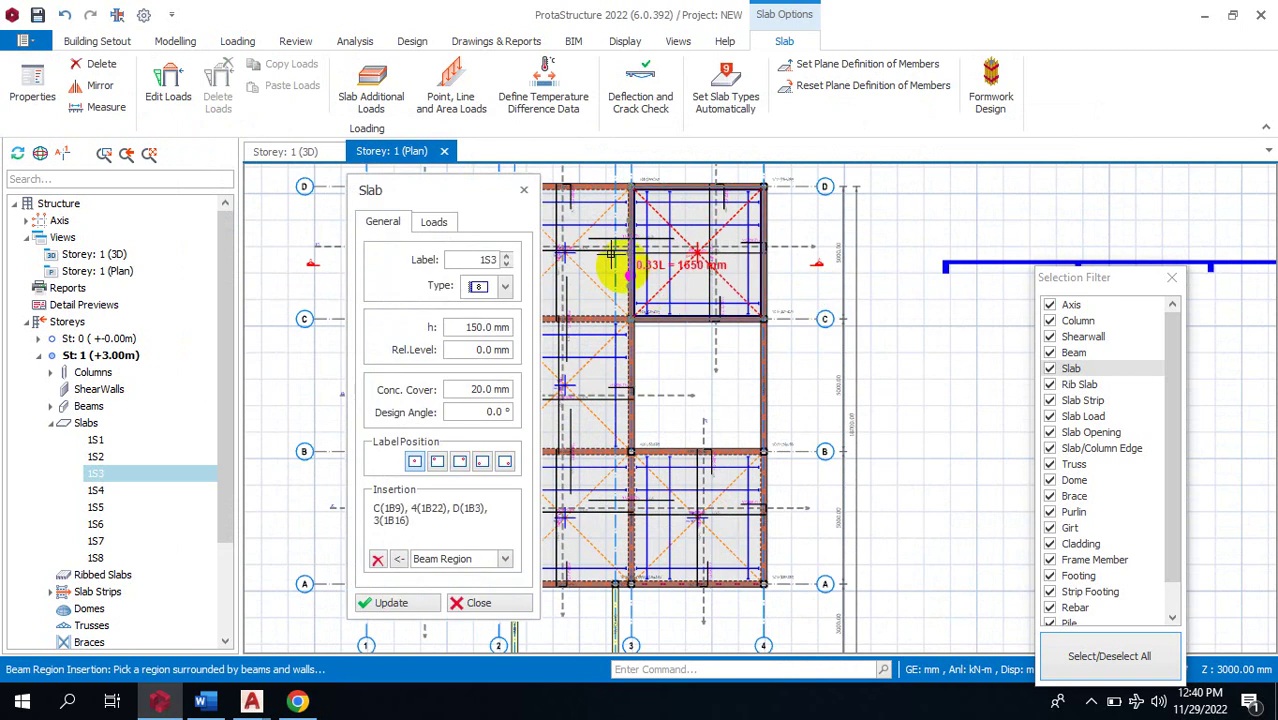
click(433, 223)
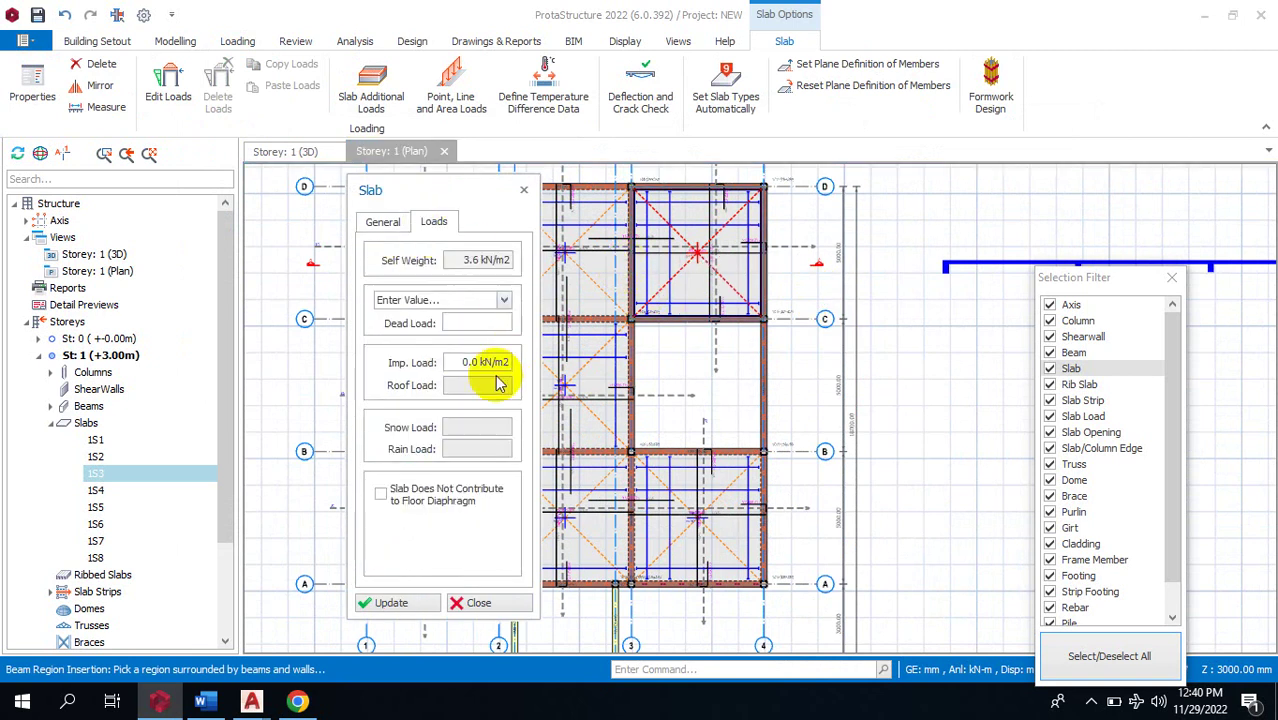
click(504, 302)
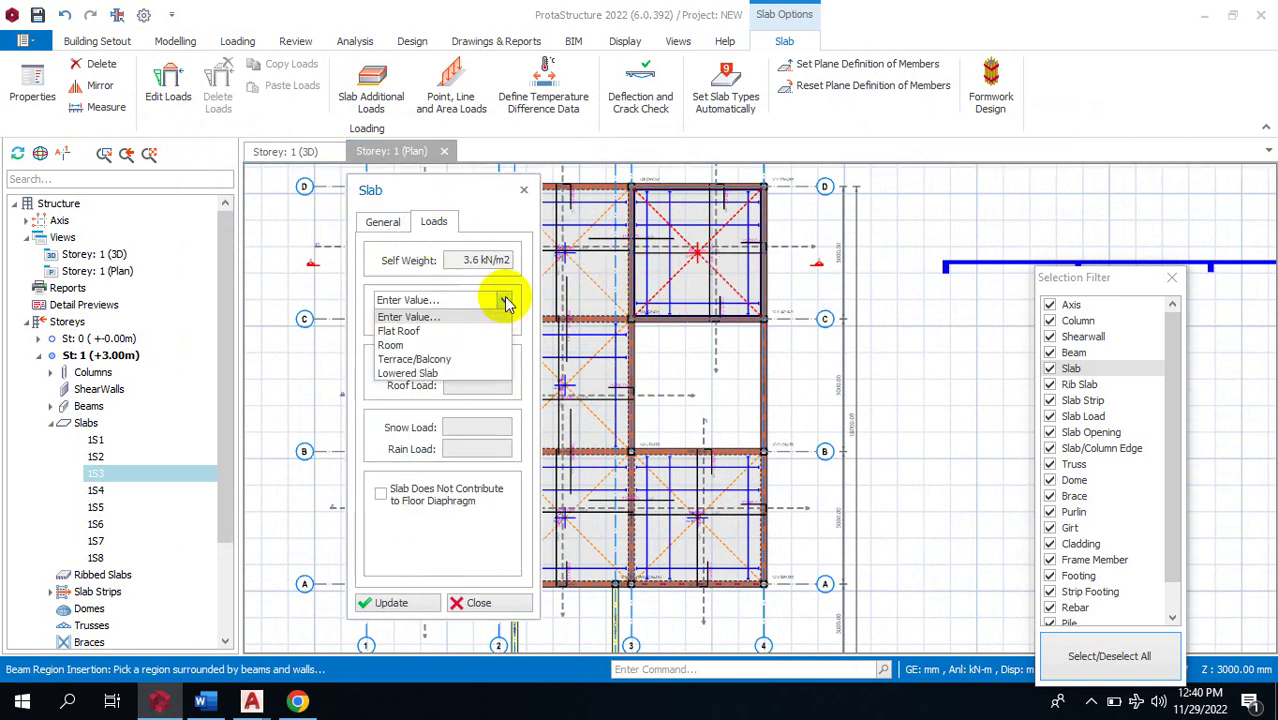
click(505, 301)
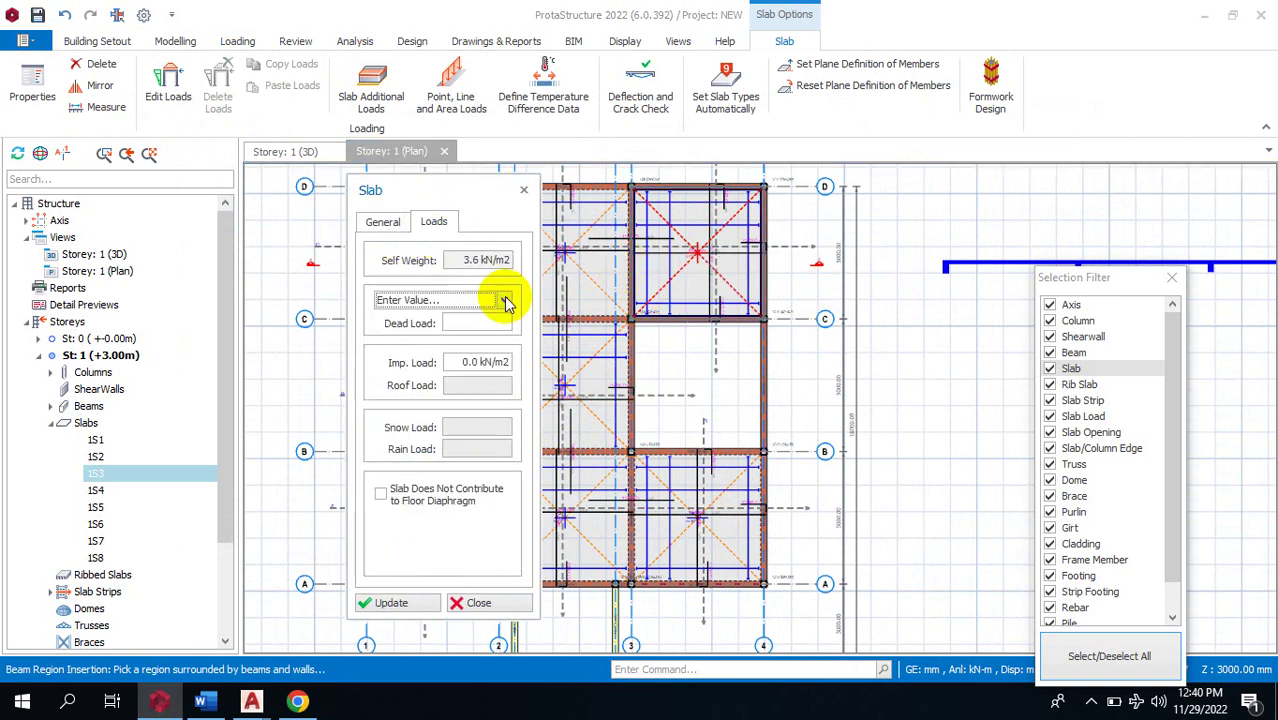
click(484, 363)
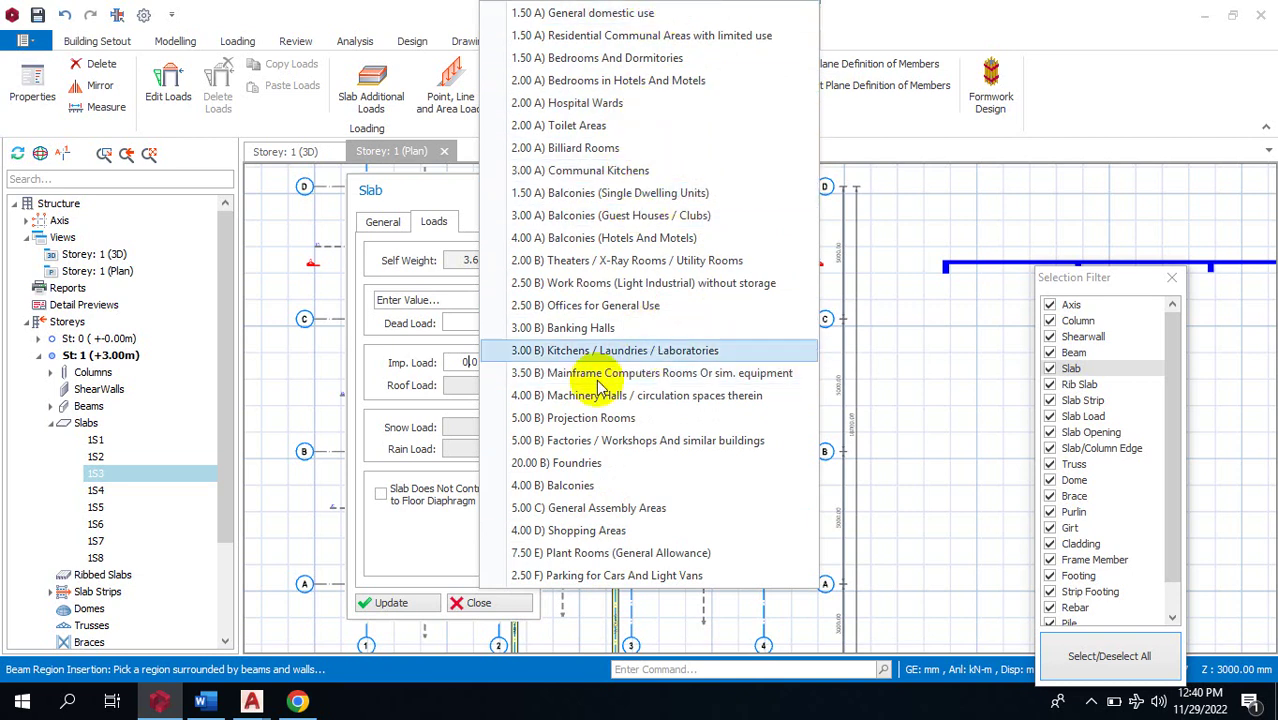
click(545, 348)
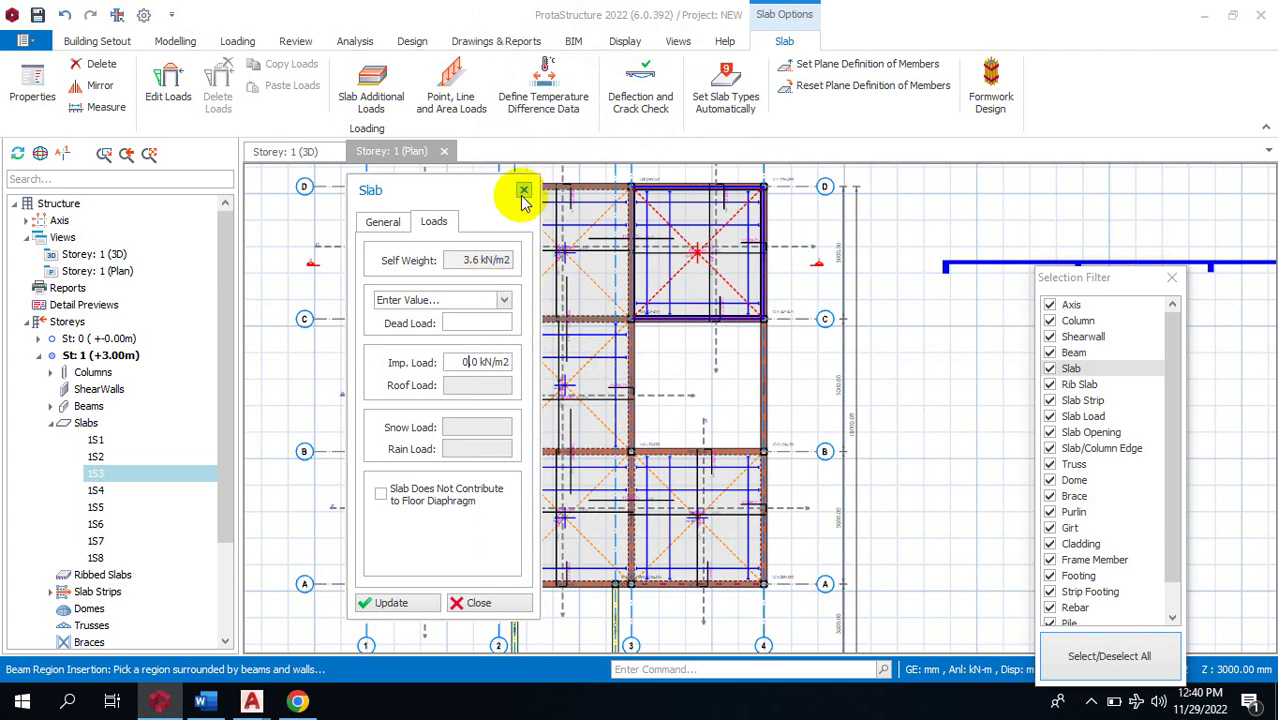
click(524, 191)
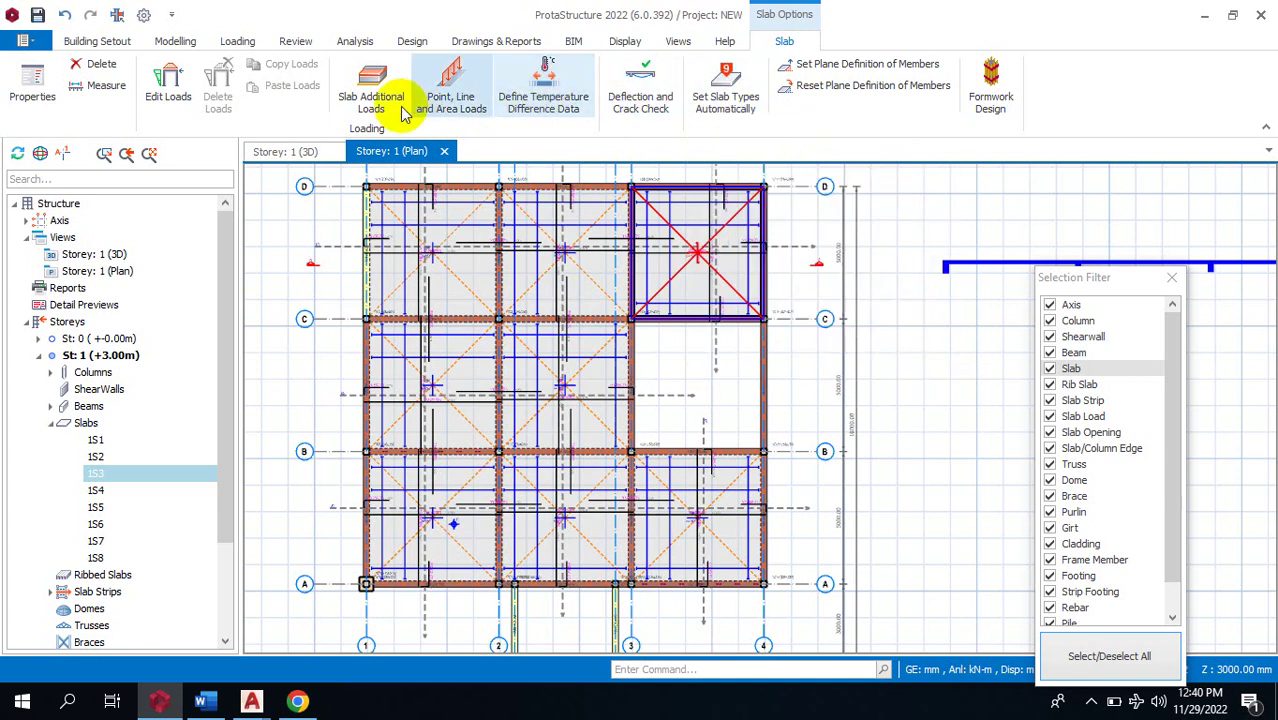
click(370, 90)
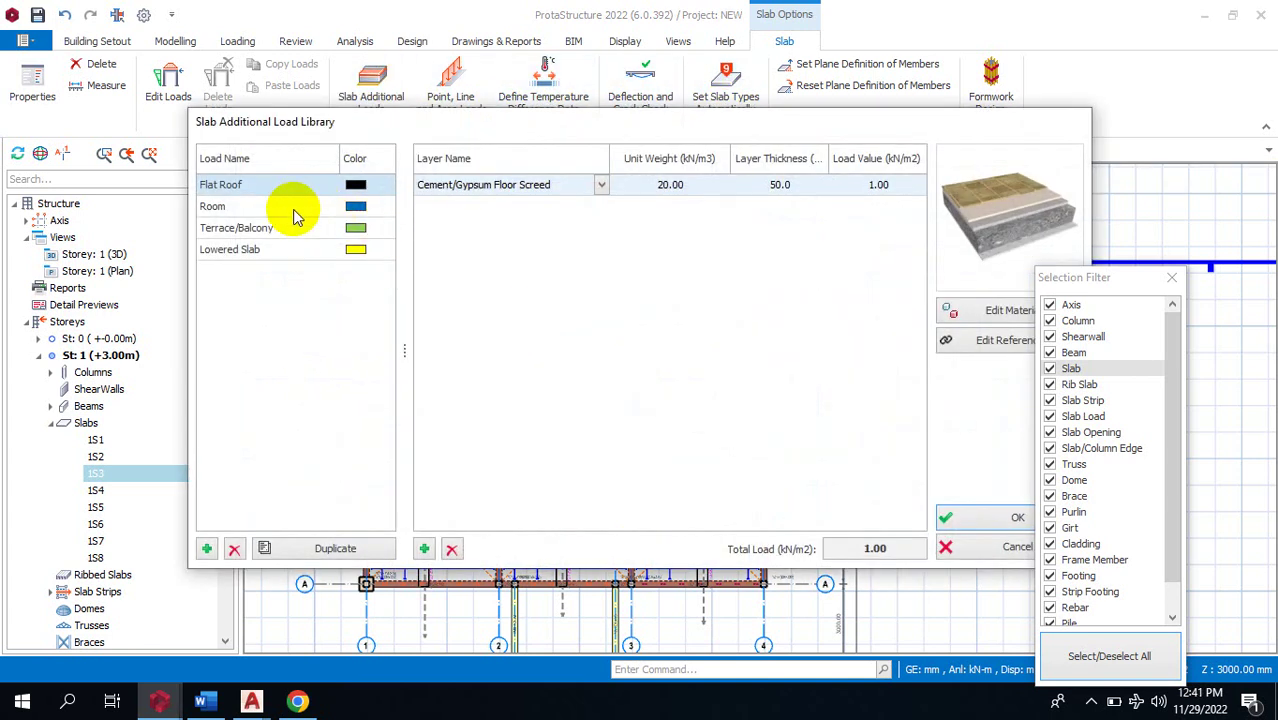
click(327, 207)
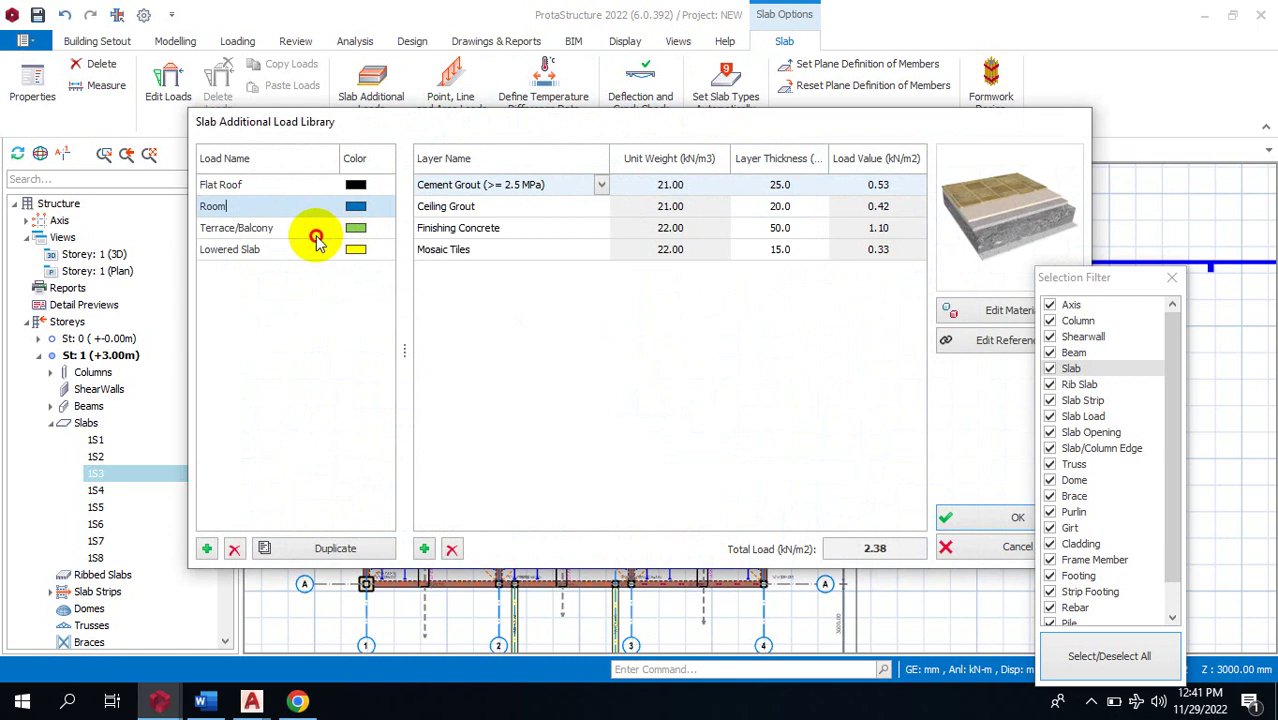
click(316, 234)
click(314, 250)
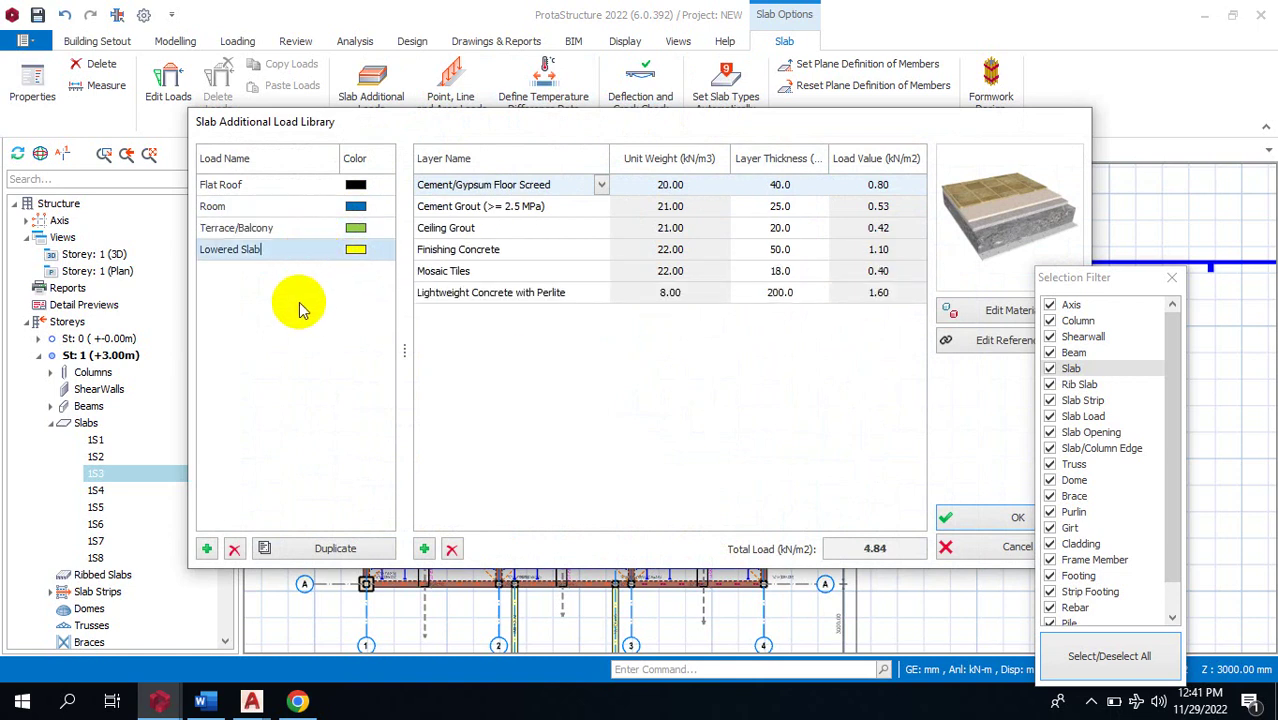
click(298, 228)
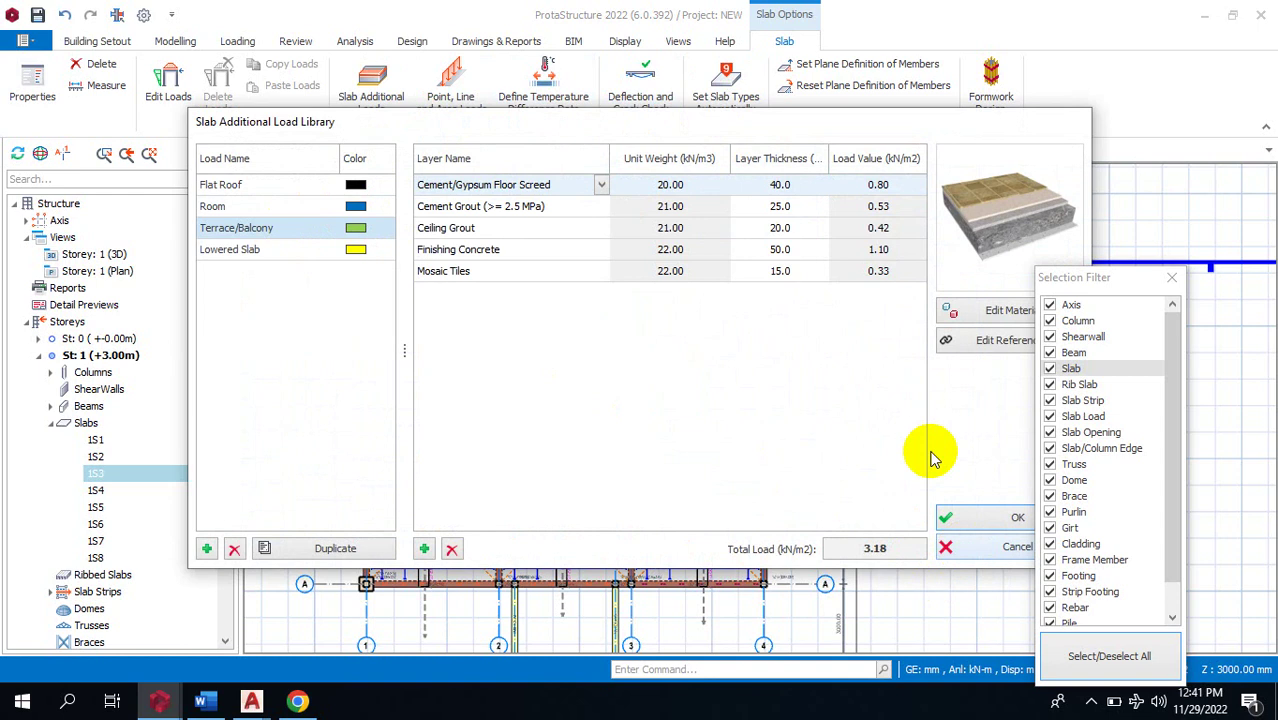
click(602, 186)
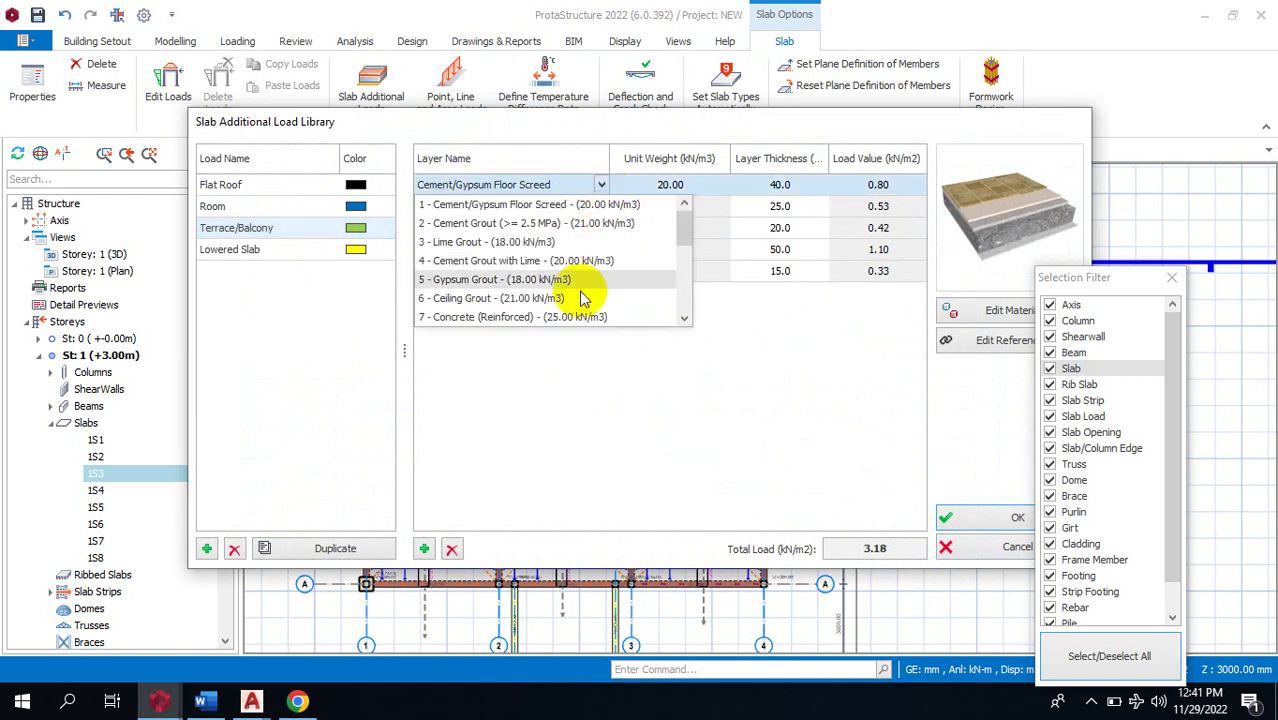
click(491, 440)
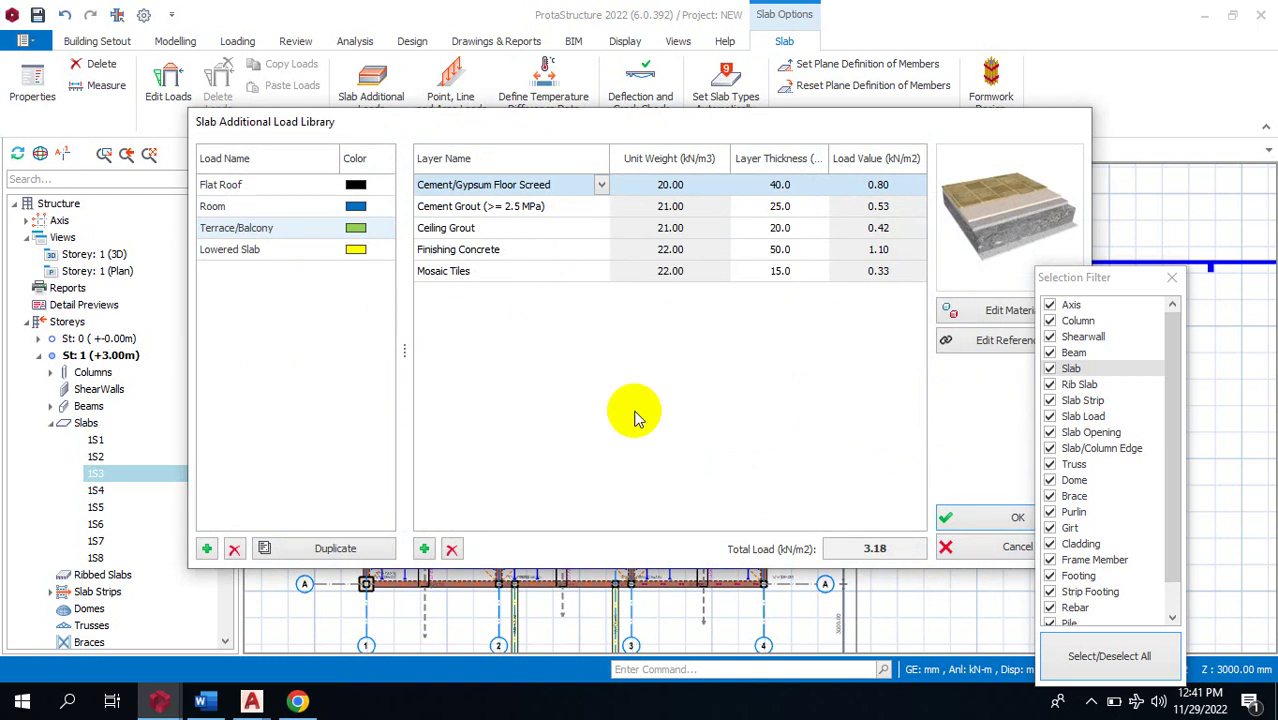
click(203, 551)
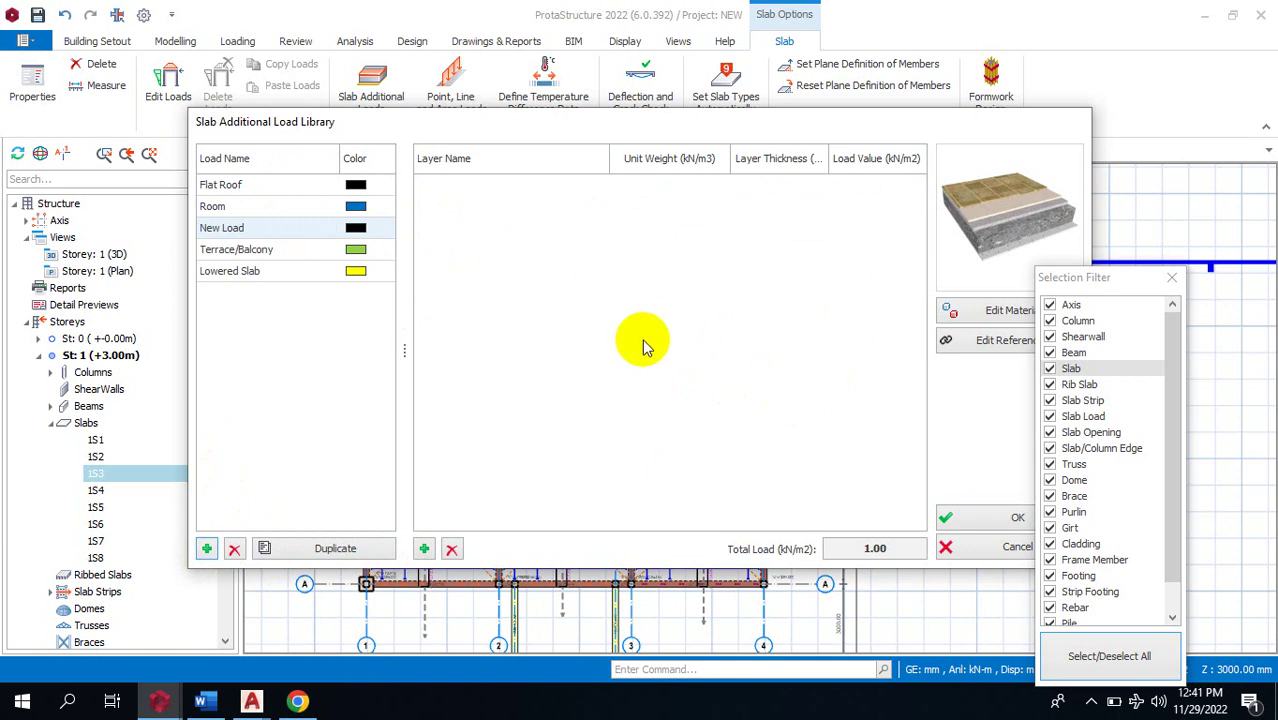
click(966, 548)
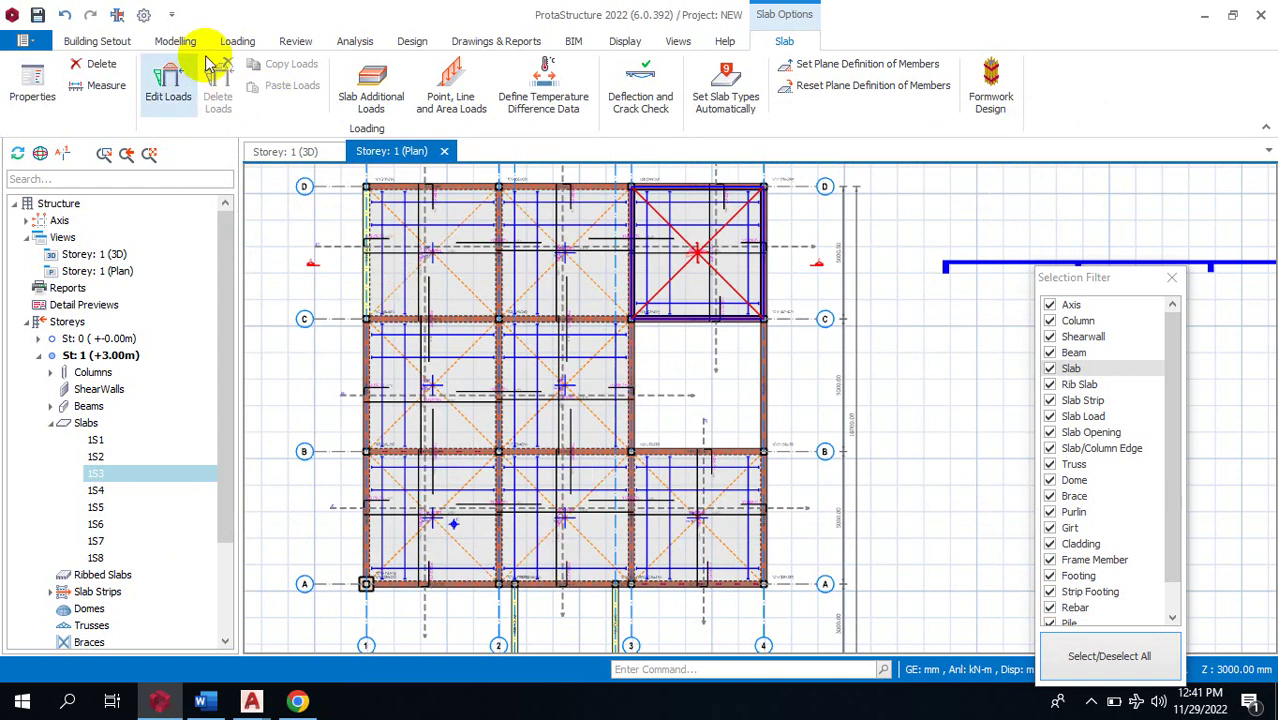
Open the Storey: 1 (3D) view and inspect the rectangular openings, drop regions and circular drop.
double_click(118, 256)
scroll(740, 340, up, 2)
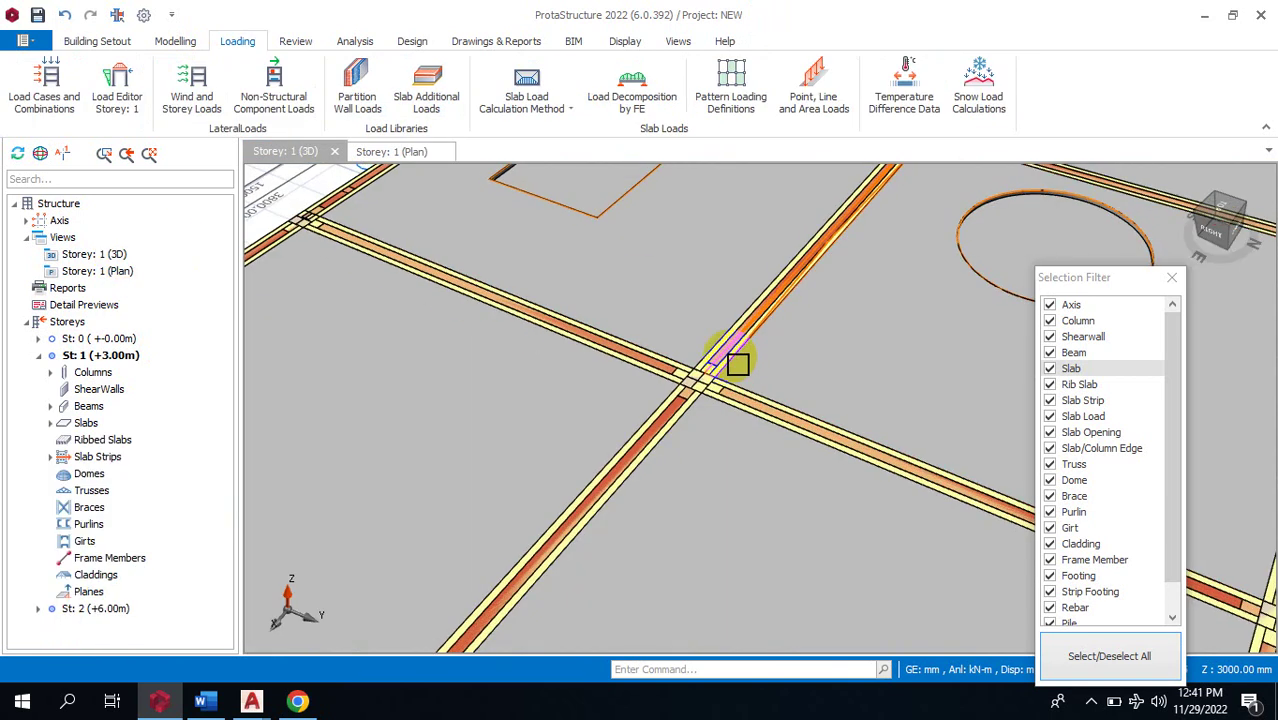
scroll(750, 305, down, 5)
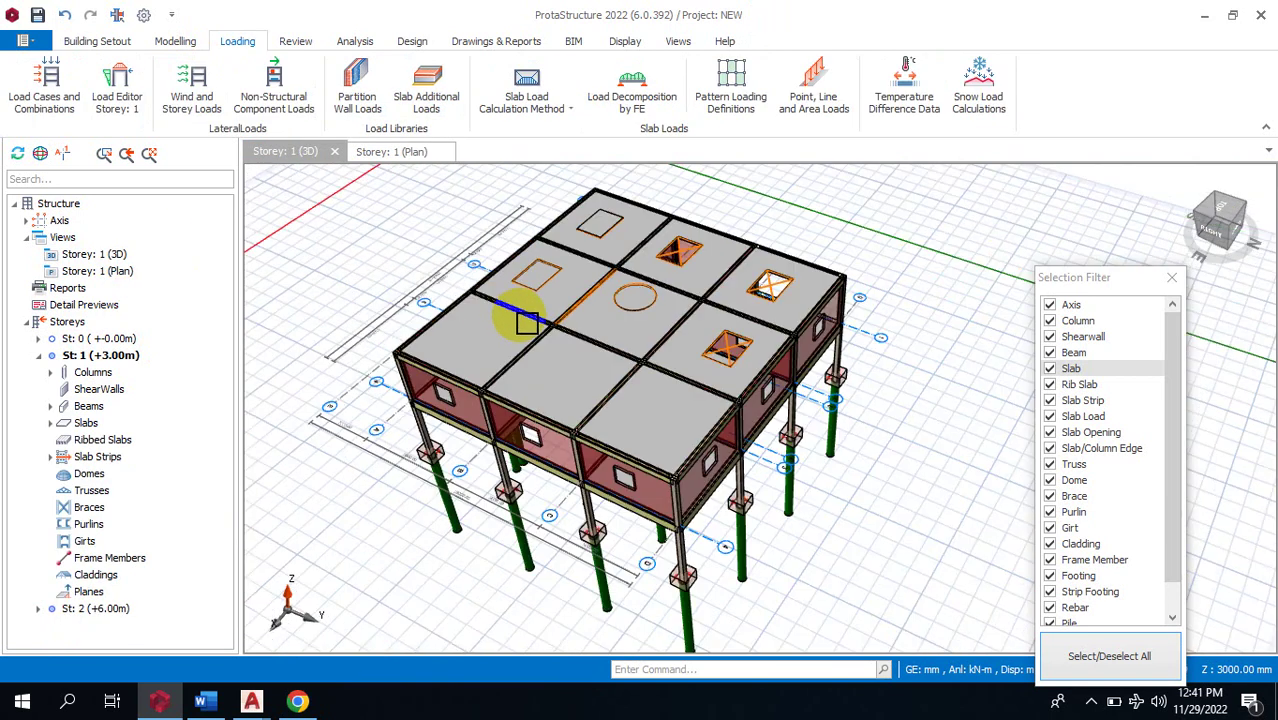
scroll(661, 270, up, 2)
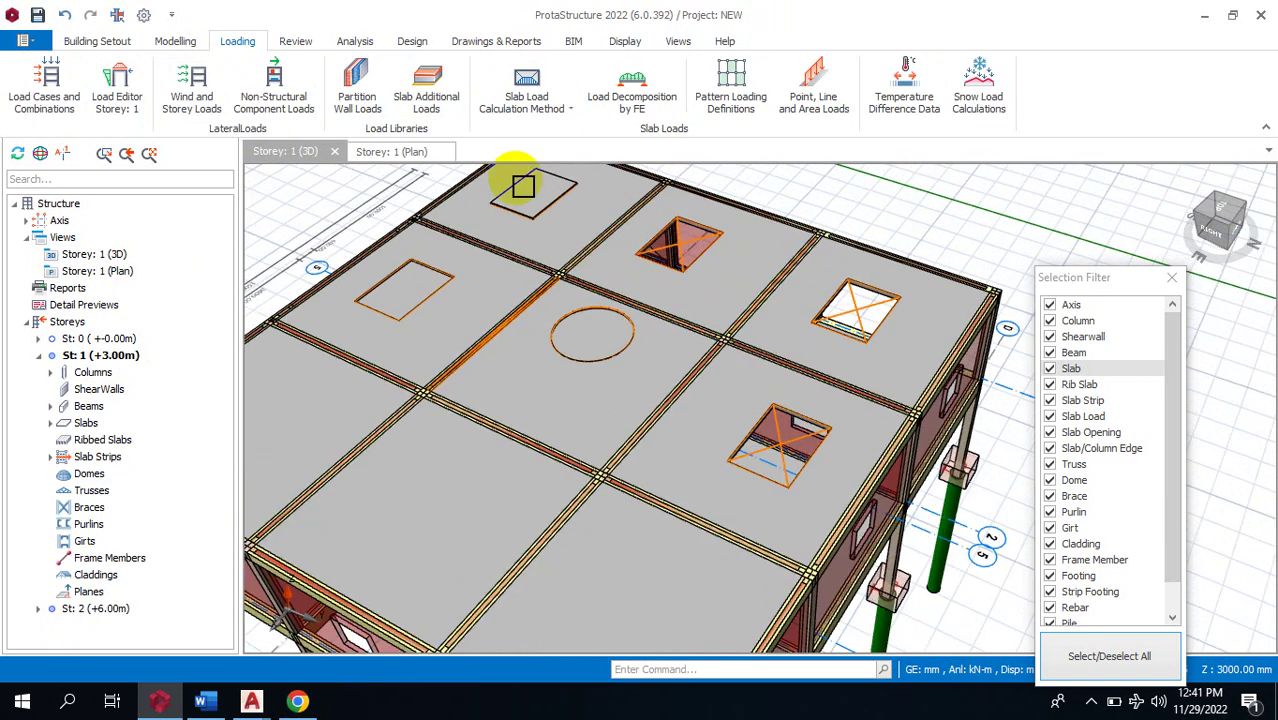
click(97, 41)
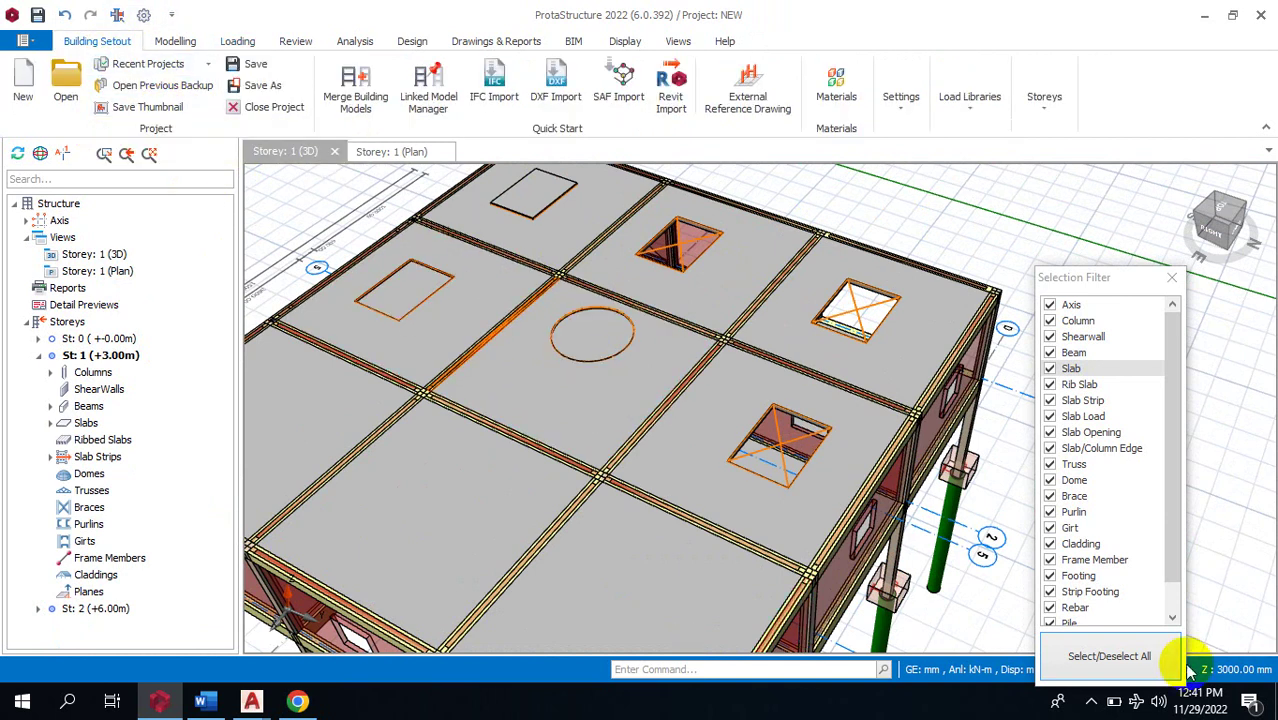
click(1090, 703)
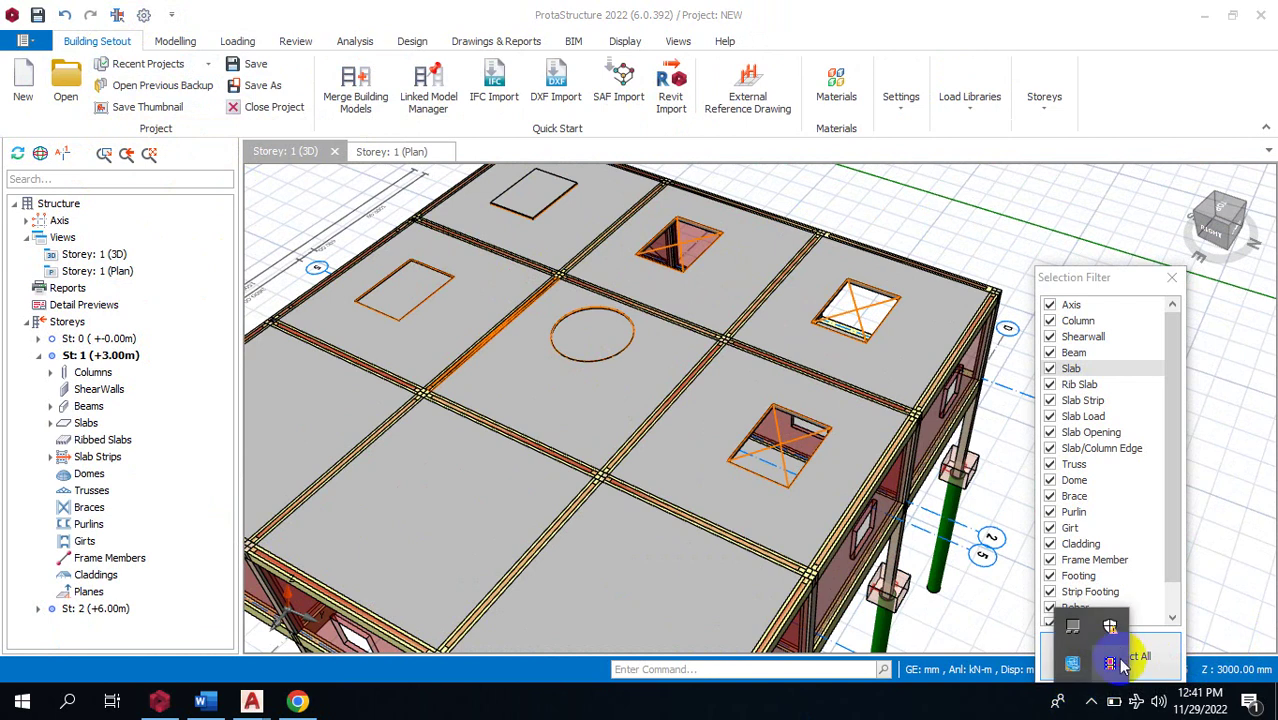